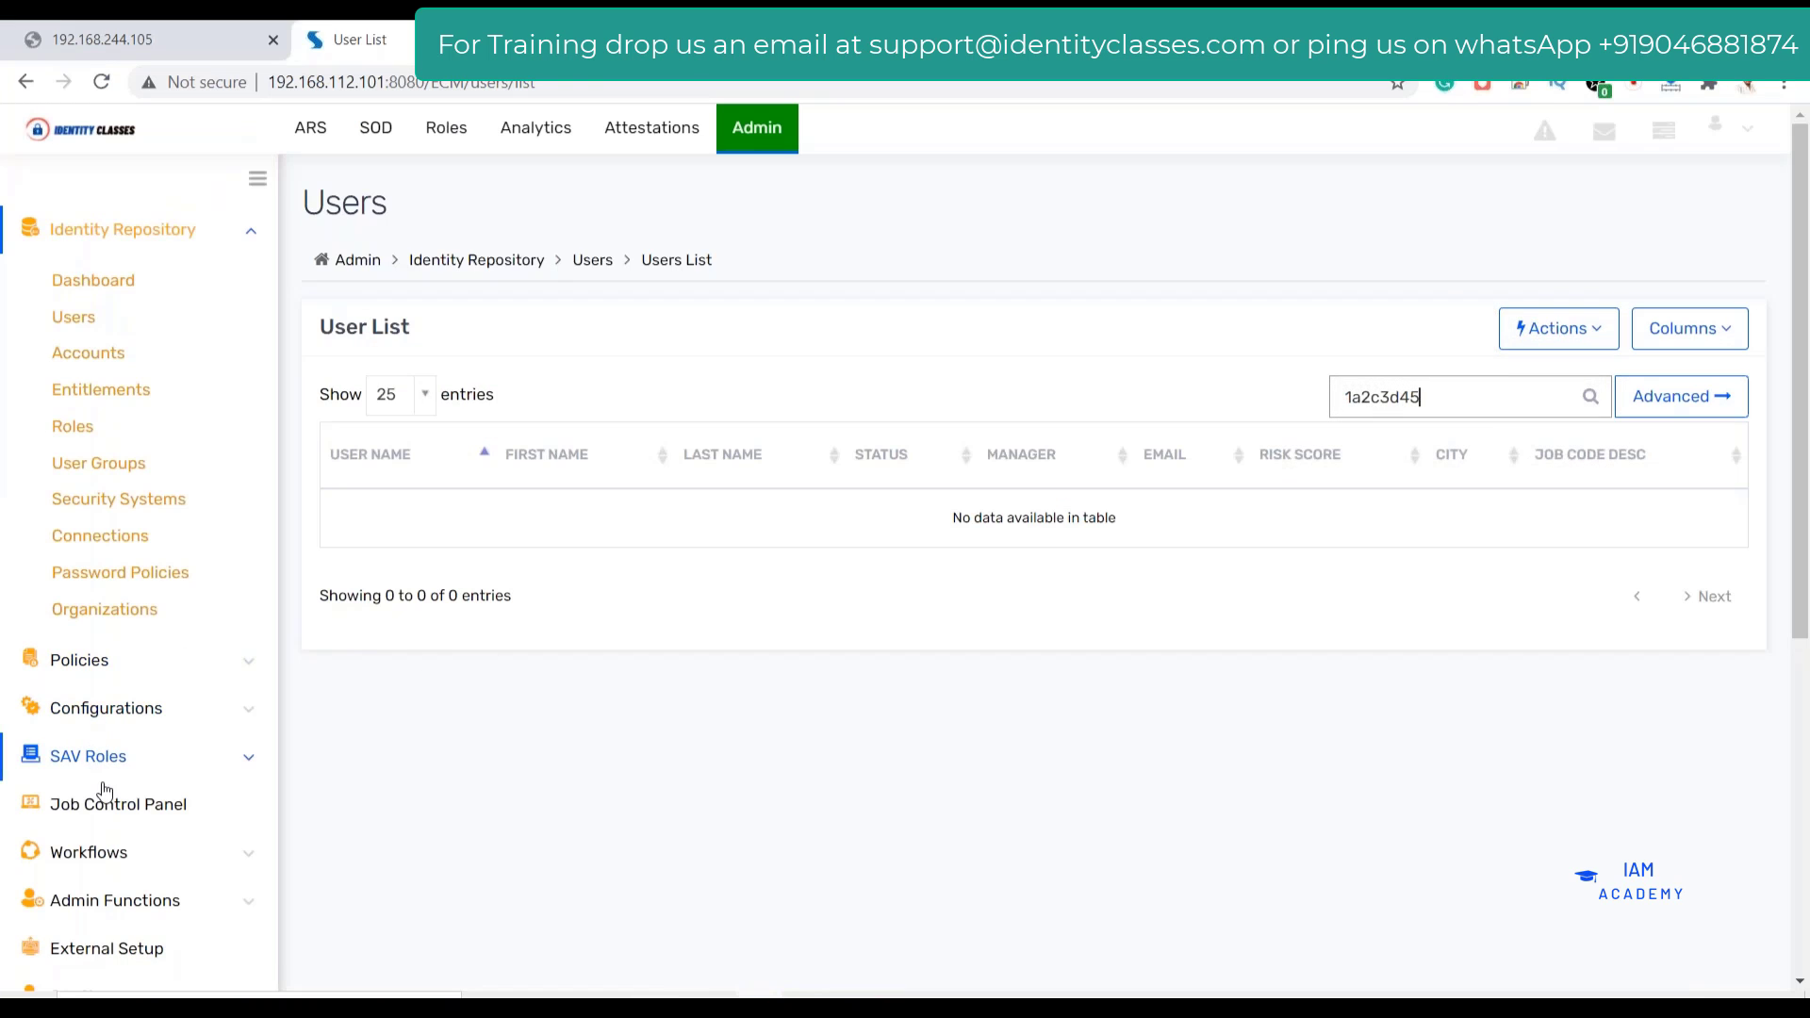
Open the Schema category of the Job Control Panel and locate the File based Users Import (SchemaUserJob) entry
{"action": "left_click", "coordinate": [106, 802]}
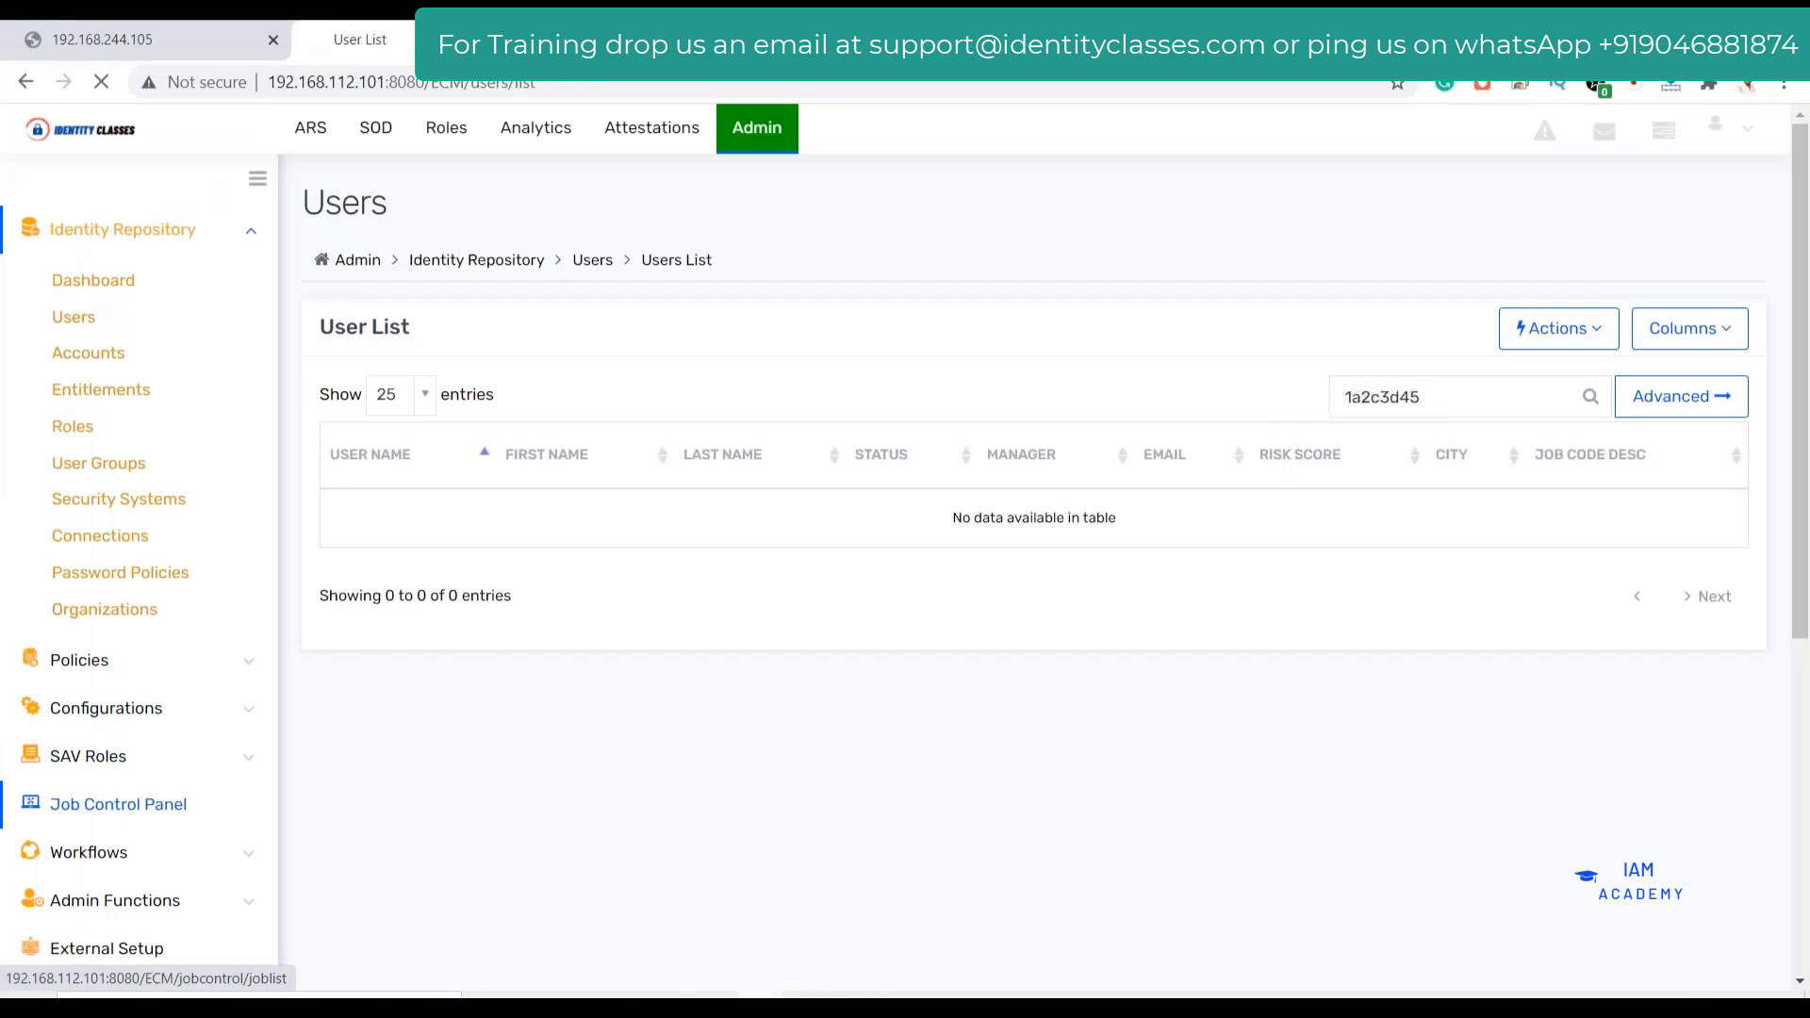
{"action": "scroll", "coordinate": [329, 757], "scroll_direction": "down", "scroll_amount": 6}
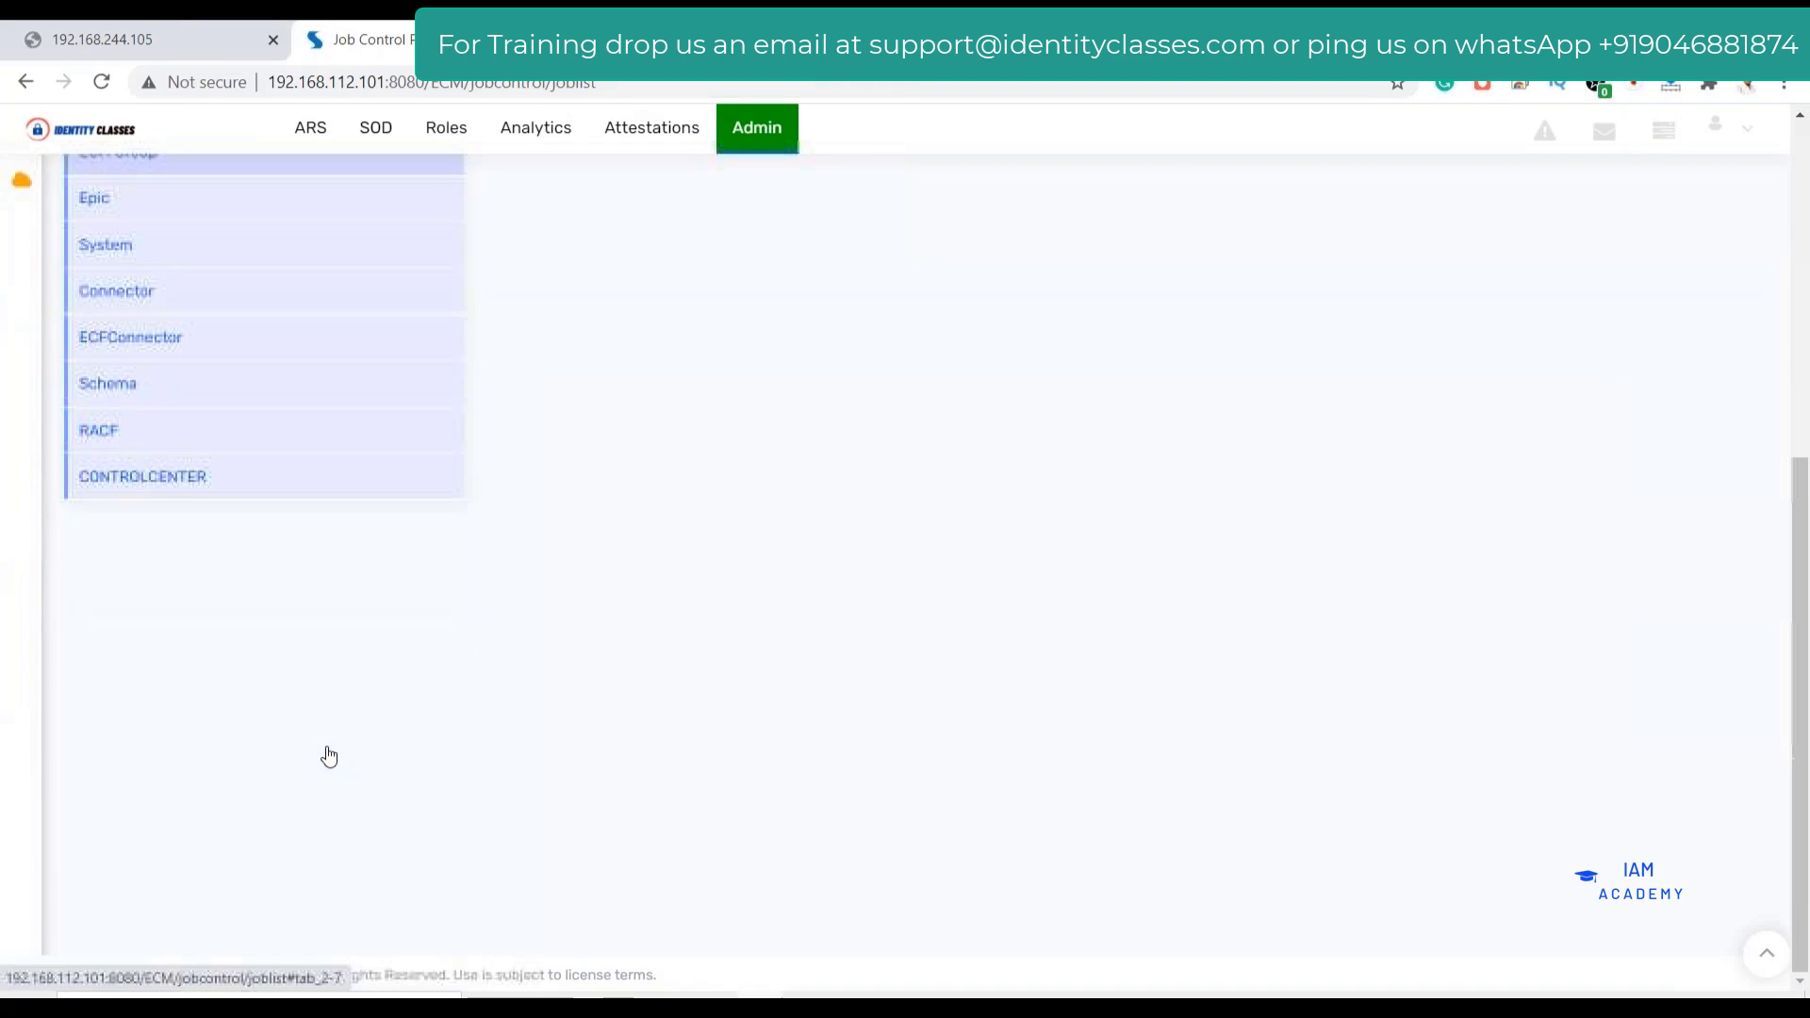
{"action": "left_click", "coordinate": [165, 384]}
{"action": "scroll", "coordinate": [1514, 612], "scroll_direction": "up", "scroll_amount": 6}
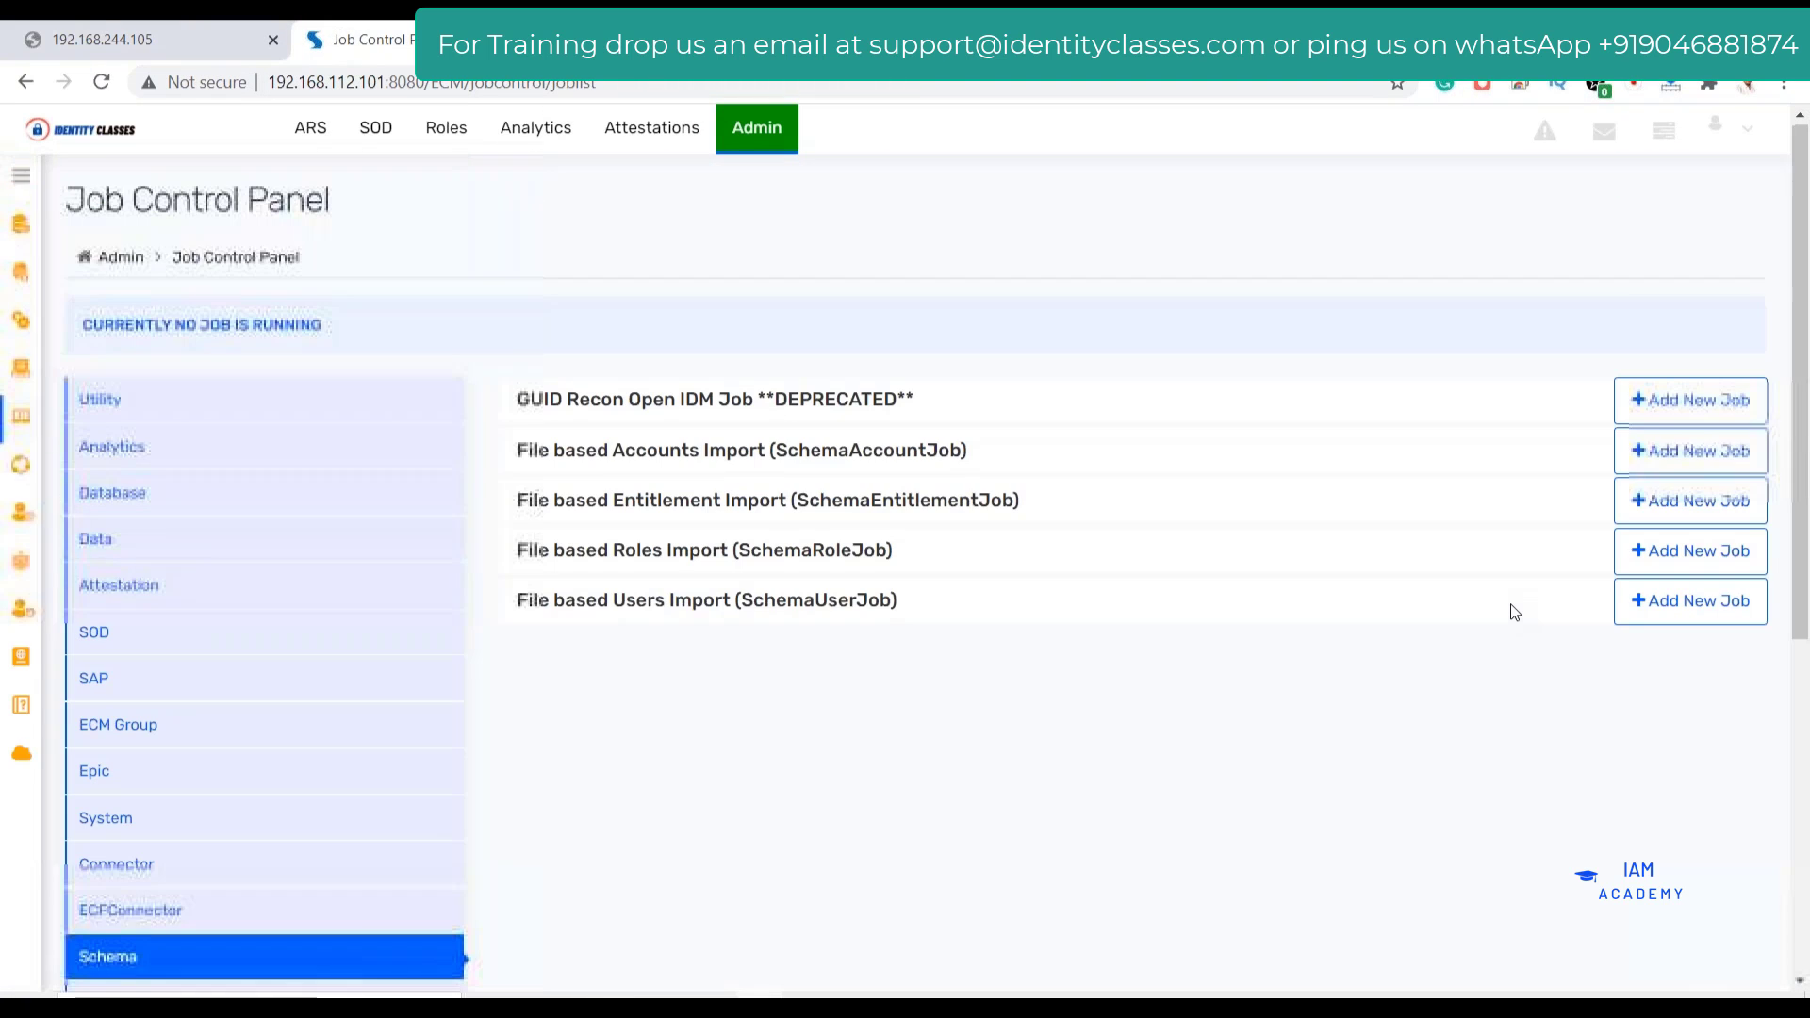
{"action": "left_click_drag", "start_coordinate": [509, 614], "coordinate": [906, 634]}
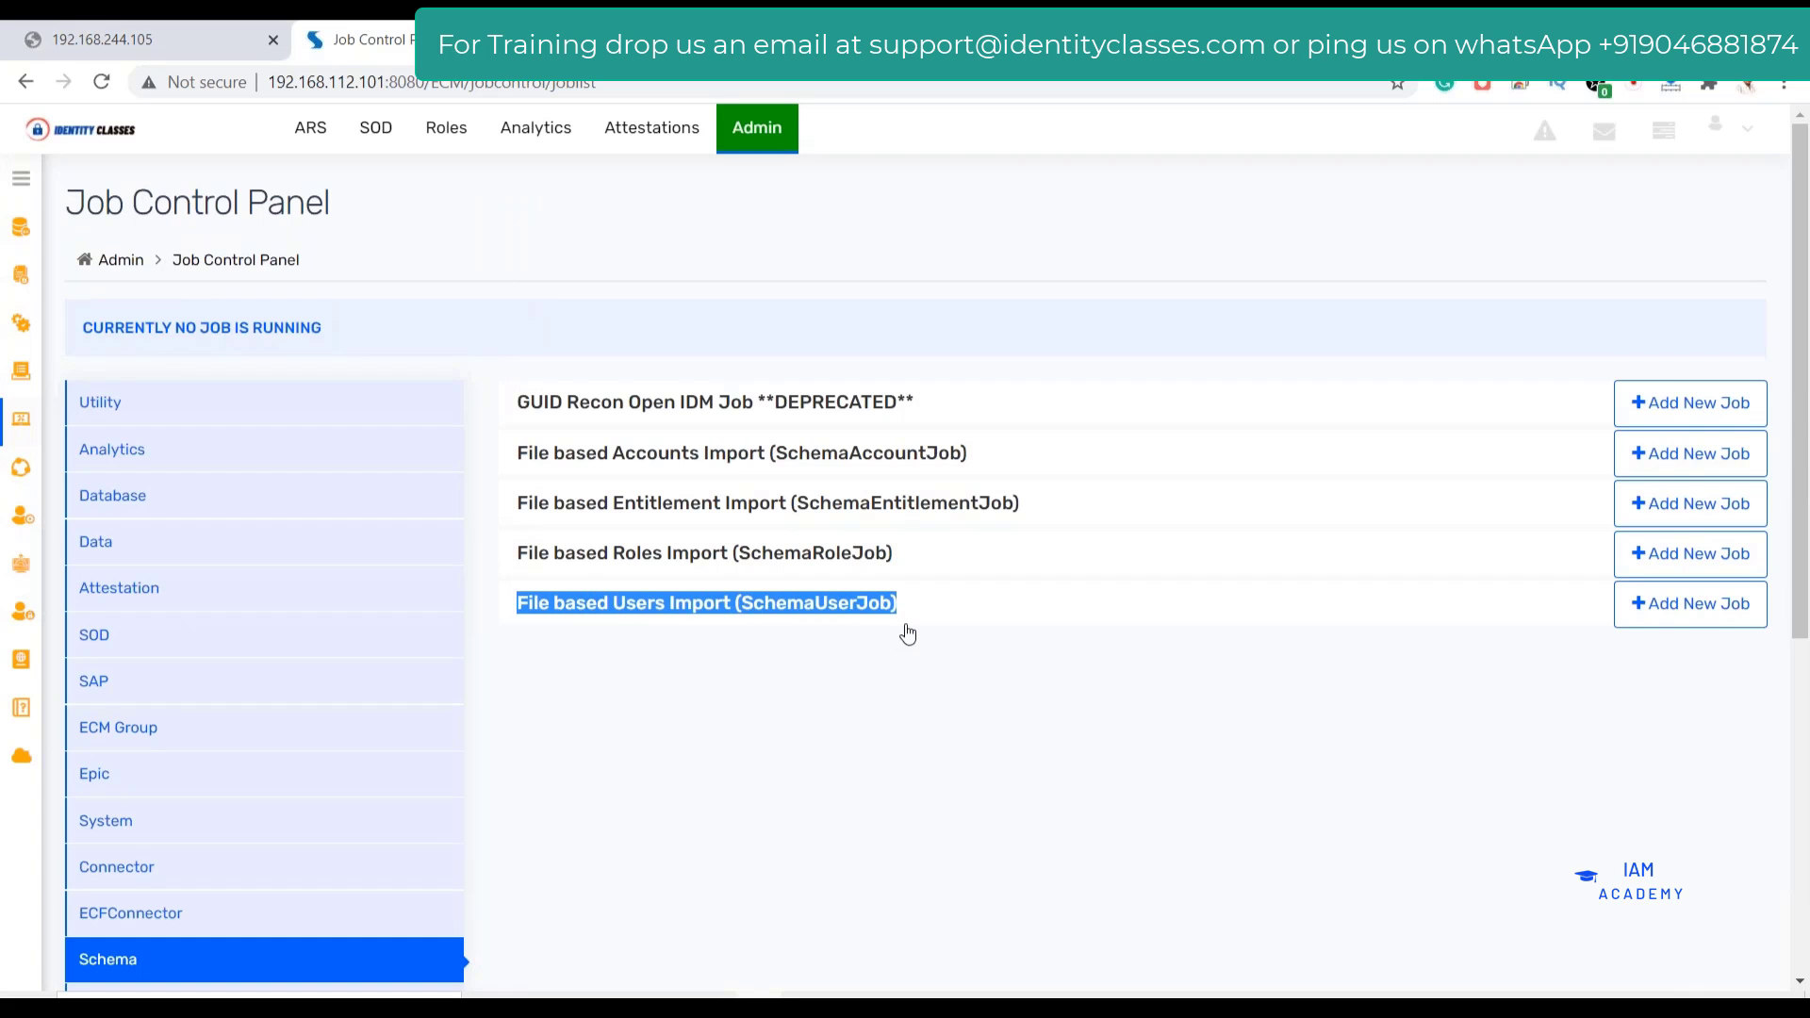
{"action": "left_click", "coordinate": [1237, 617]}
Add a new File based Users Import (SchemaUserJob) job named HRMSUserImport
{"action": "left_click", "coordinate": [1690, 603]}
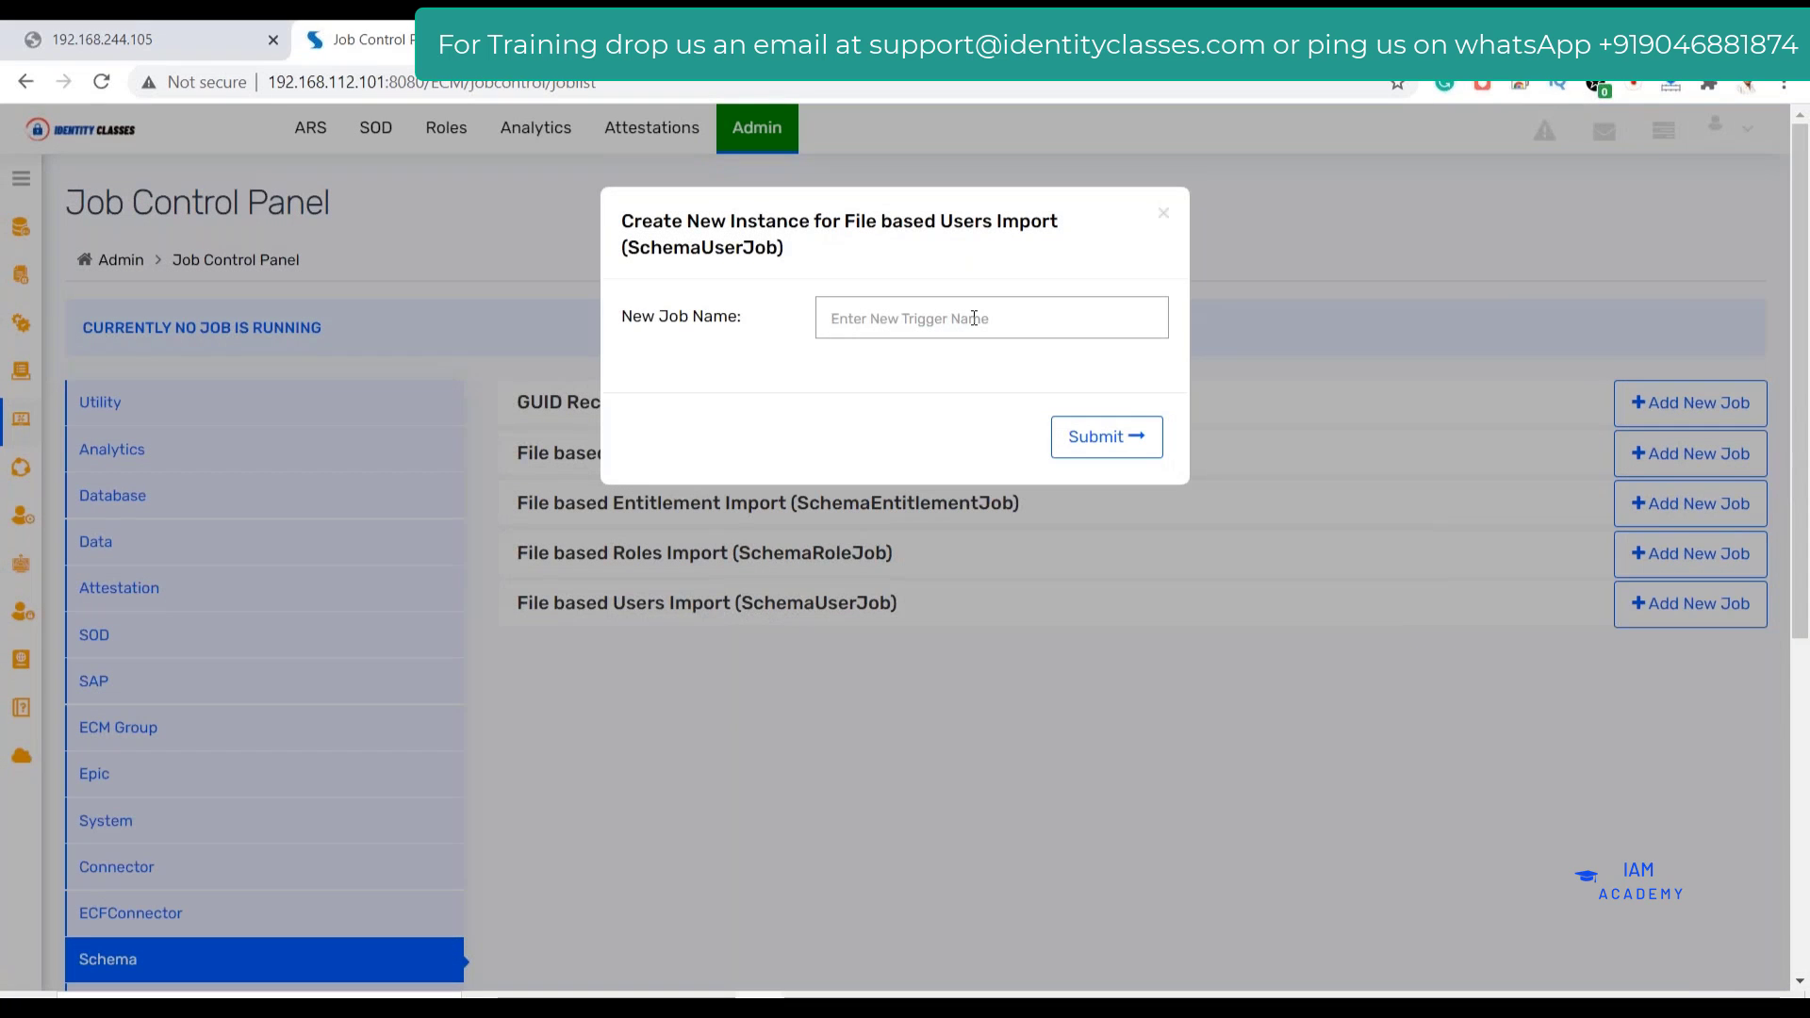
{"action": "type", "text": "Fla"}
{"action": "key", "text": "BackSpace"}
{"action": "key", "text": "BackSpace"}
{"action": "key", "text": "BackSpace"}
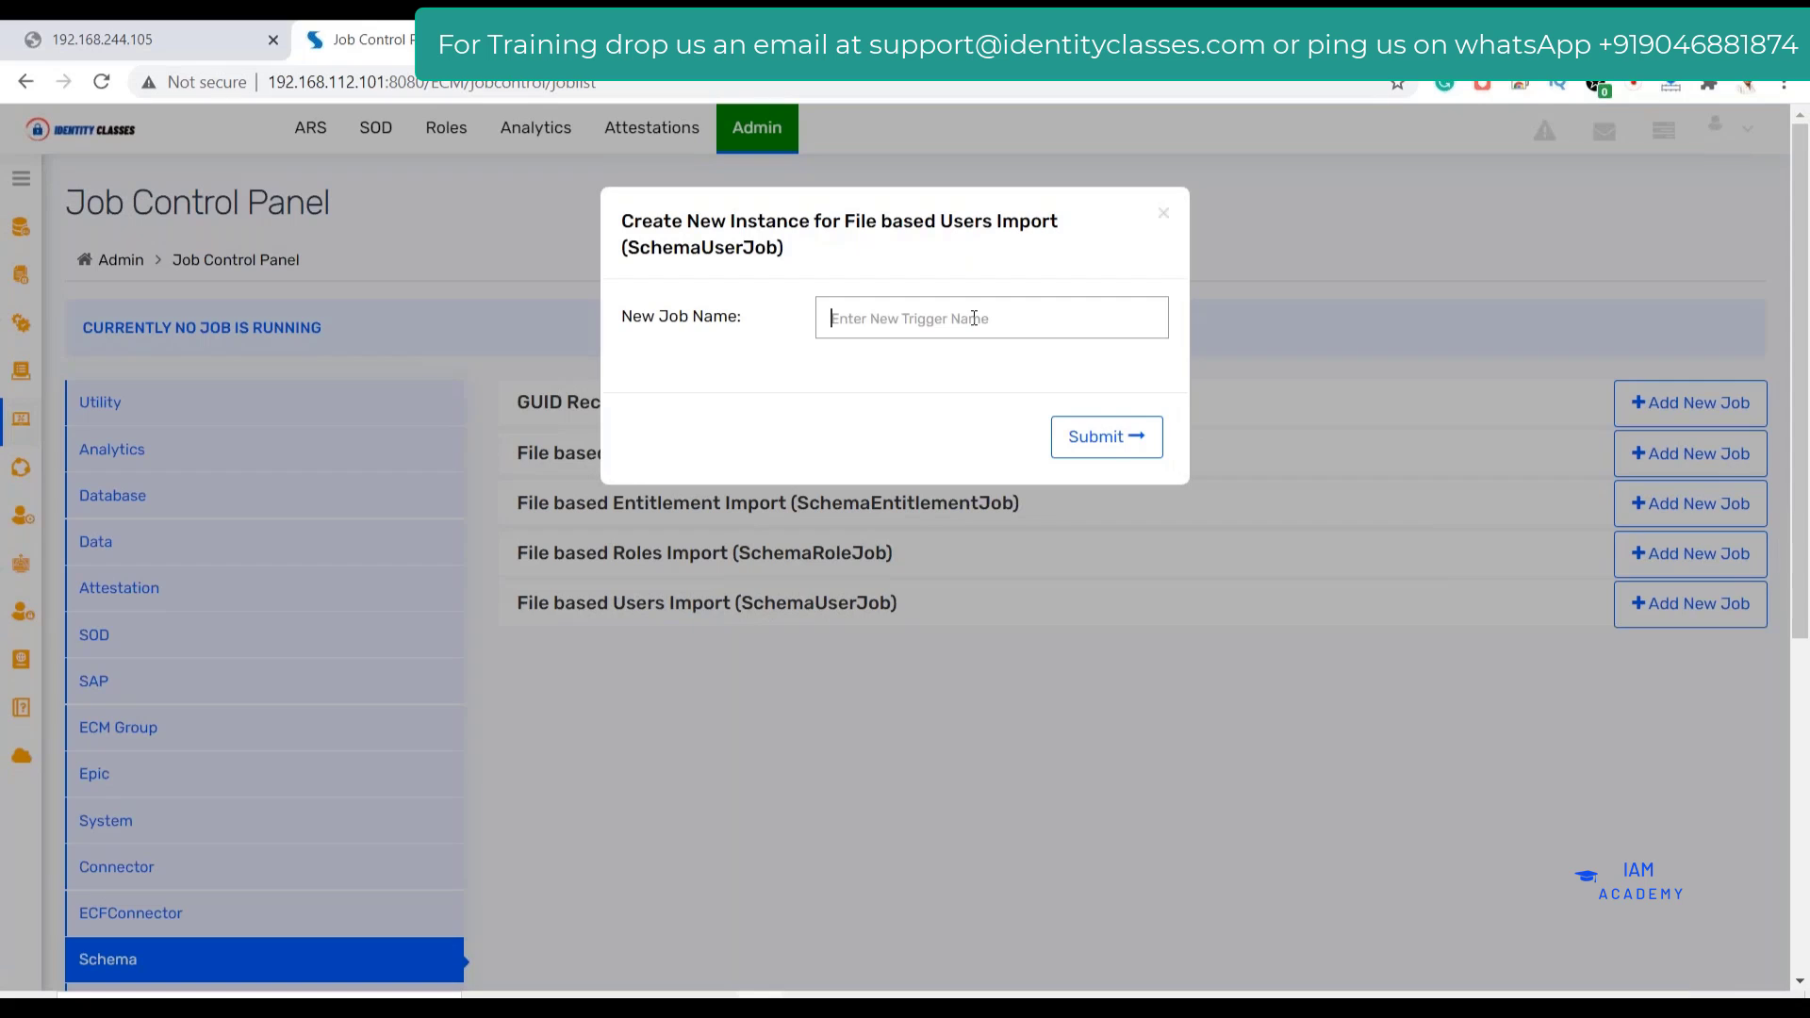
{"action": "type", "text": "Usr"}
{"action": "key", "text": "ctrl+a"}
{"action": "key", "text": "Home"}
{"action": "type", "text": "HRMS"}
{"action": "left_click", "coordinate": [1105, 435]}
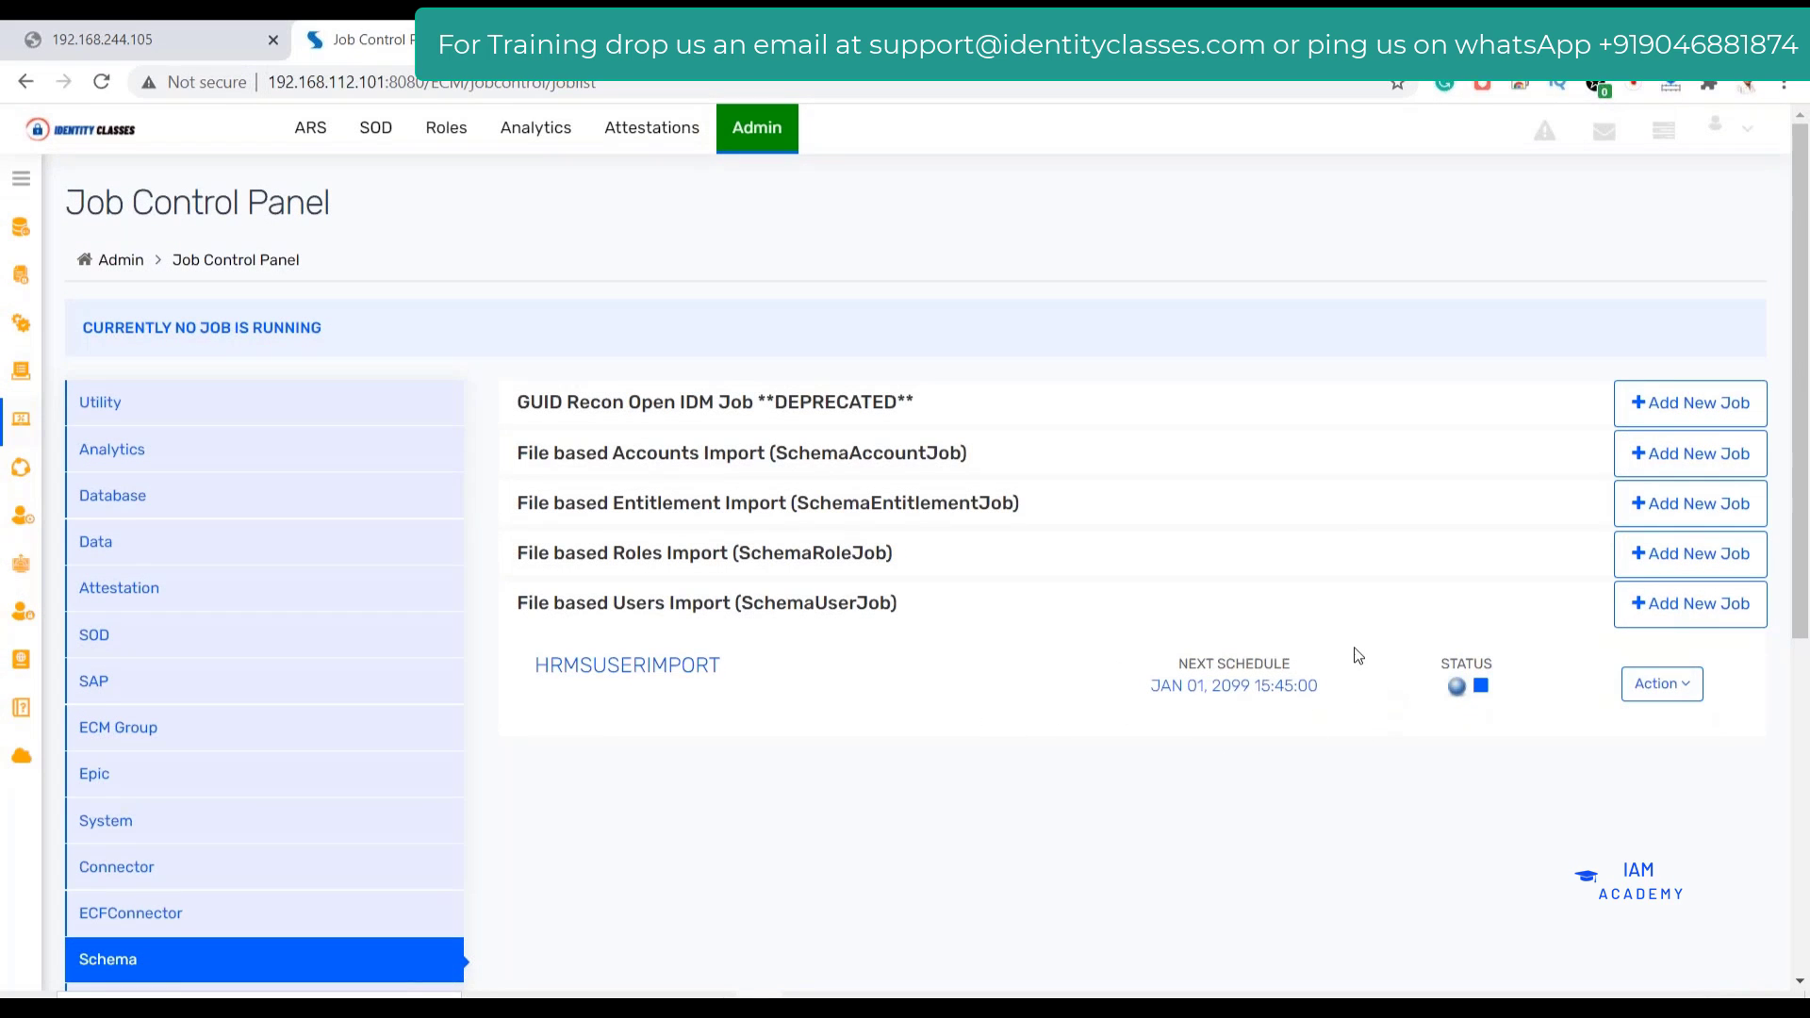
Schedule the HRMSUSERIMPORT job to run every 4 hours, then open its available actions
{"action": "left_click", "coordinate": [1661, 683]}
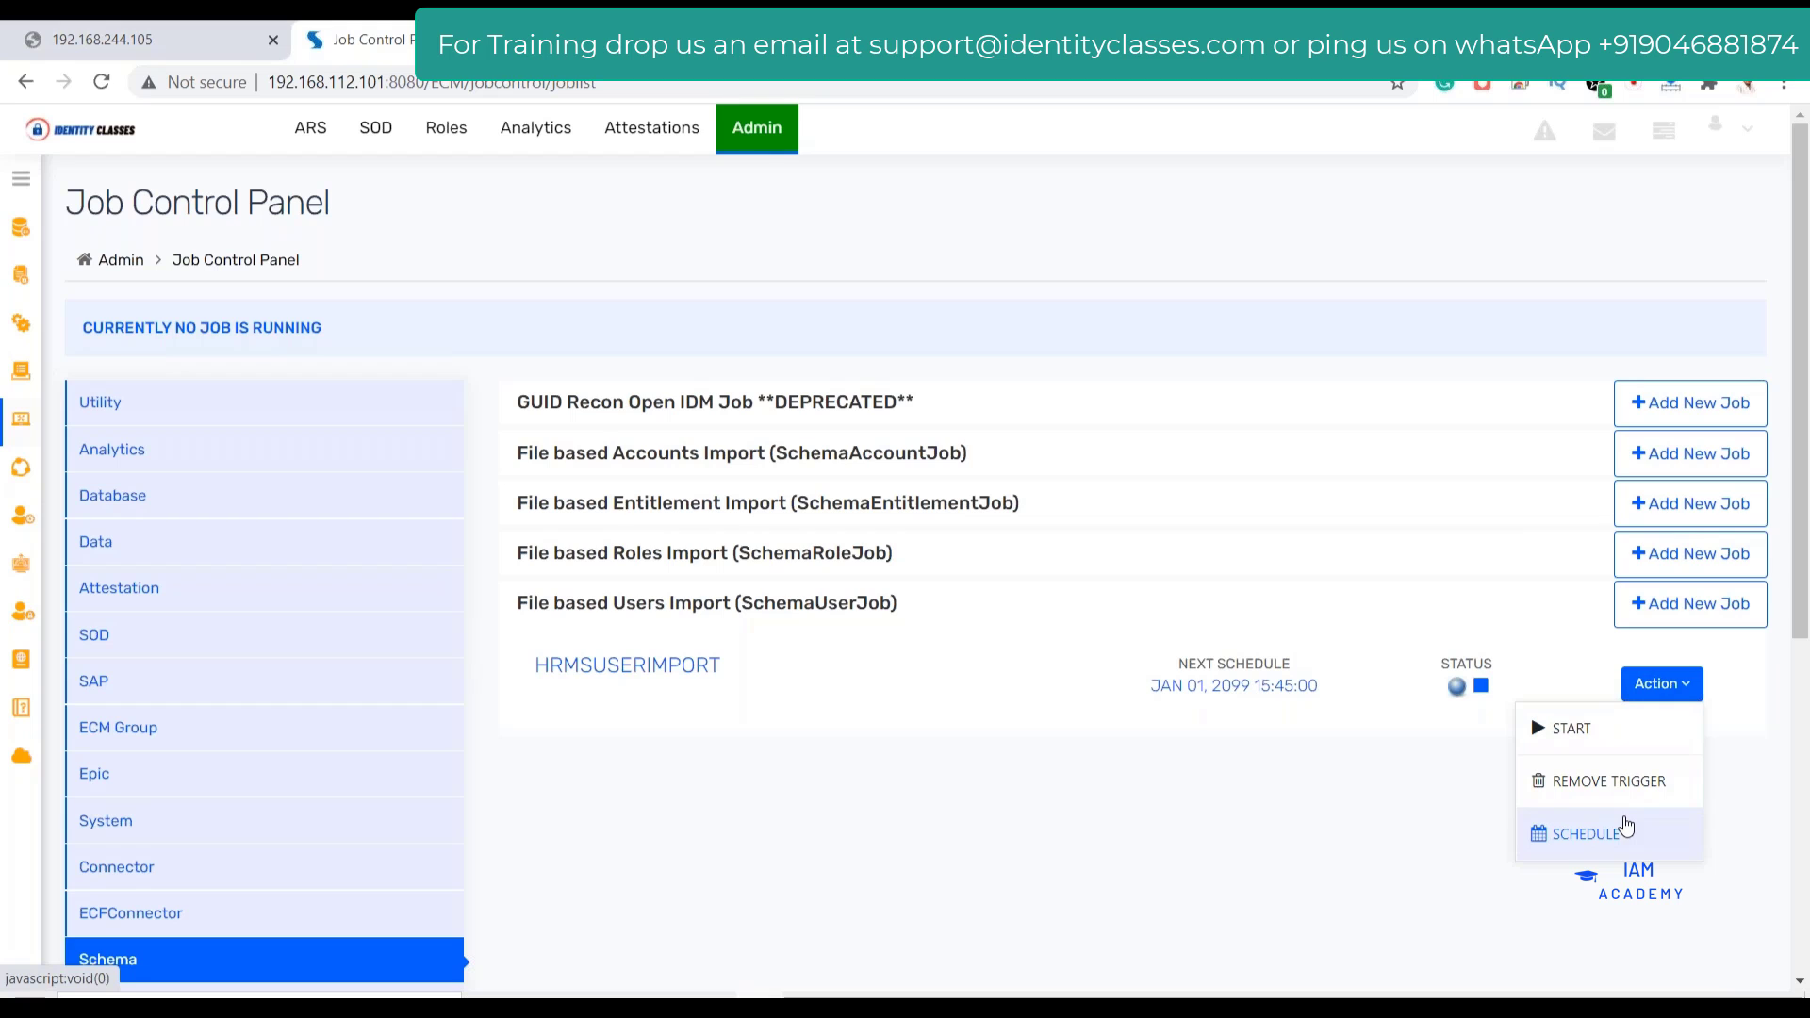
{"action": "left_click", "coordinate": [1626, 826]}
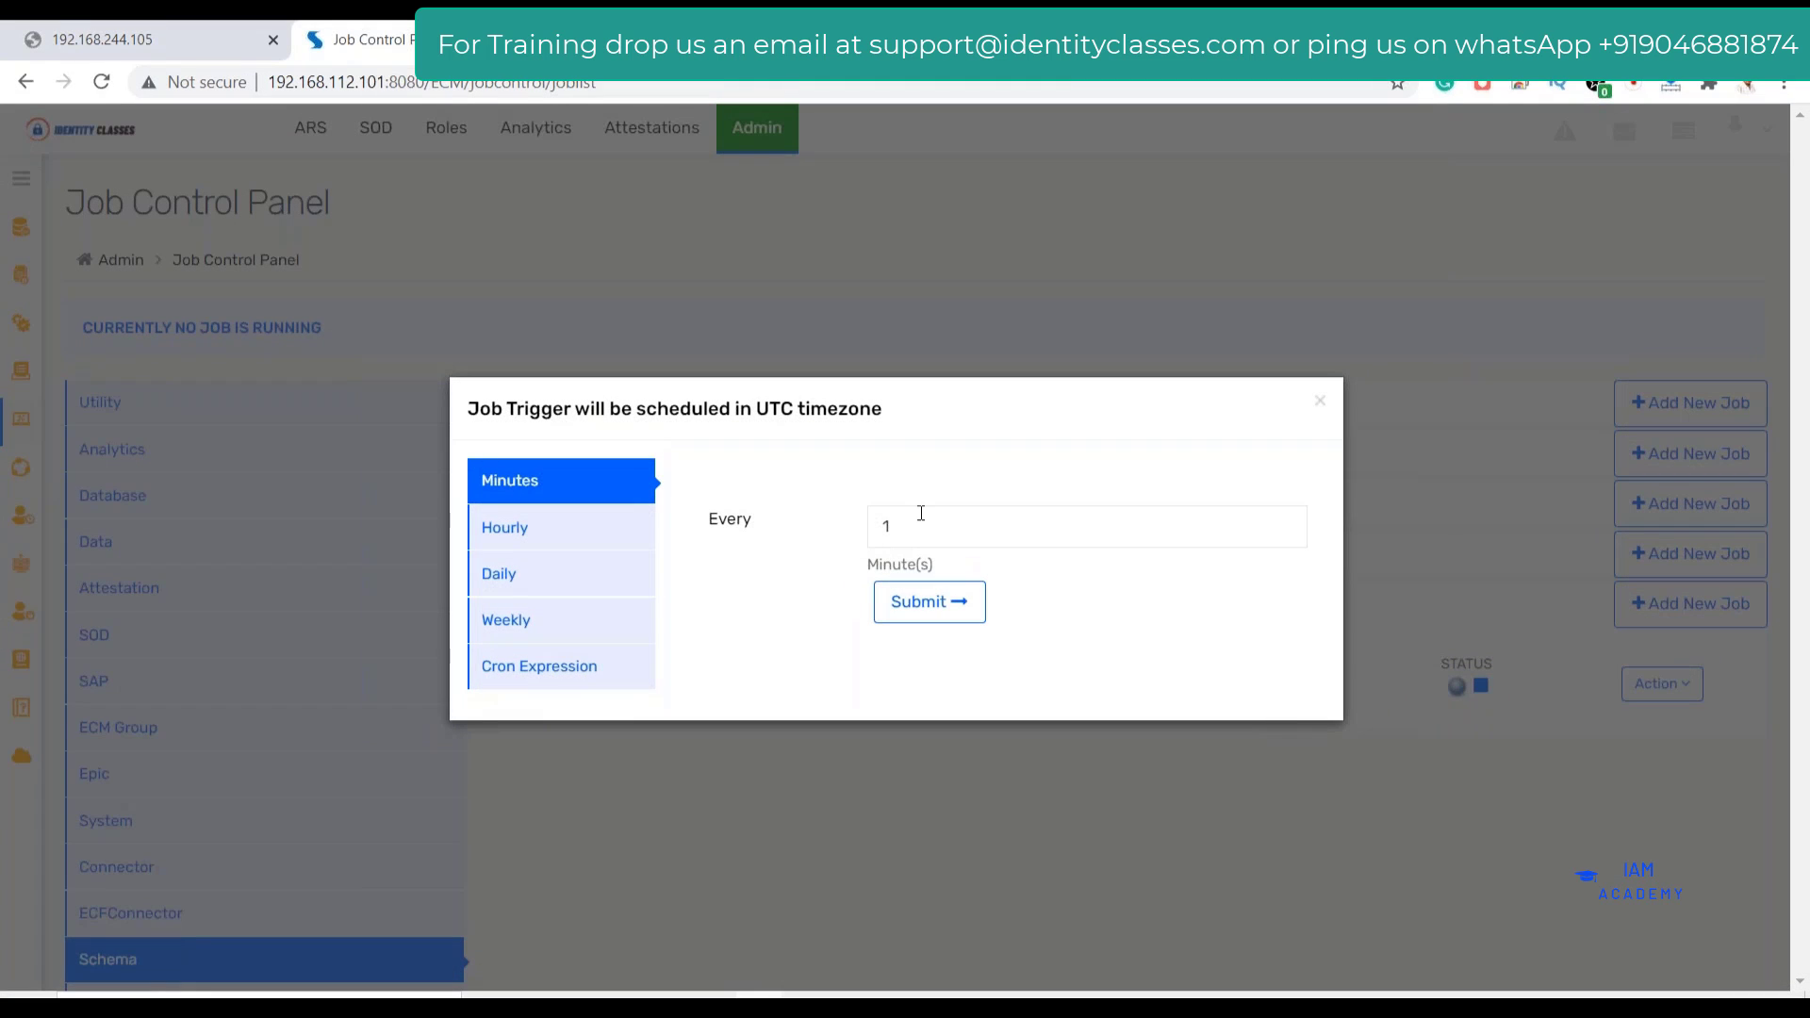
{"action": "left_click", "coordinate": [516, 526]}
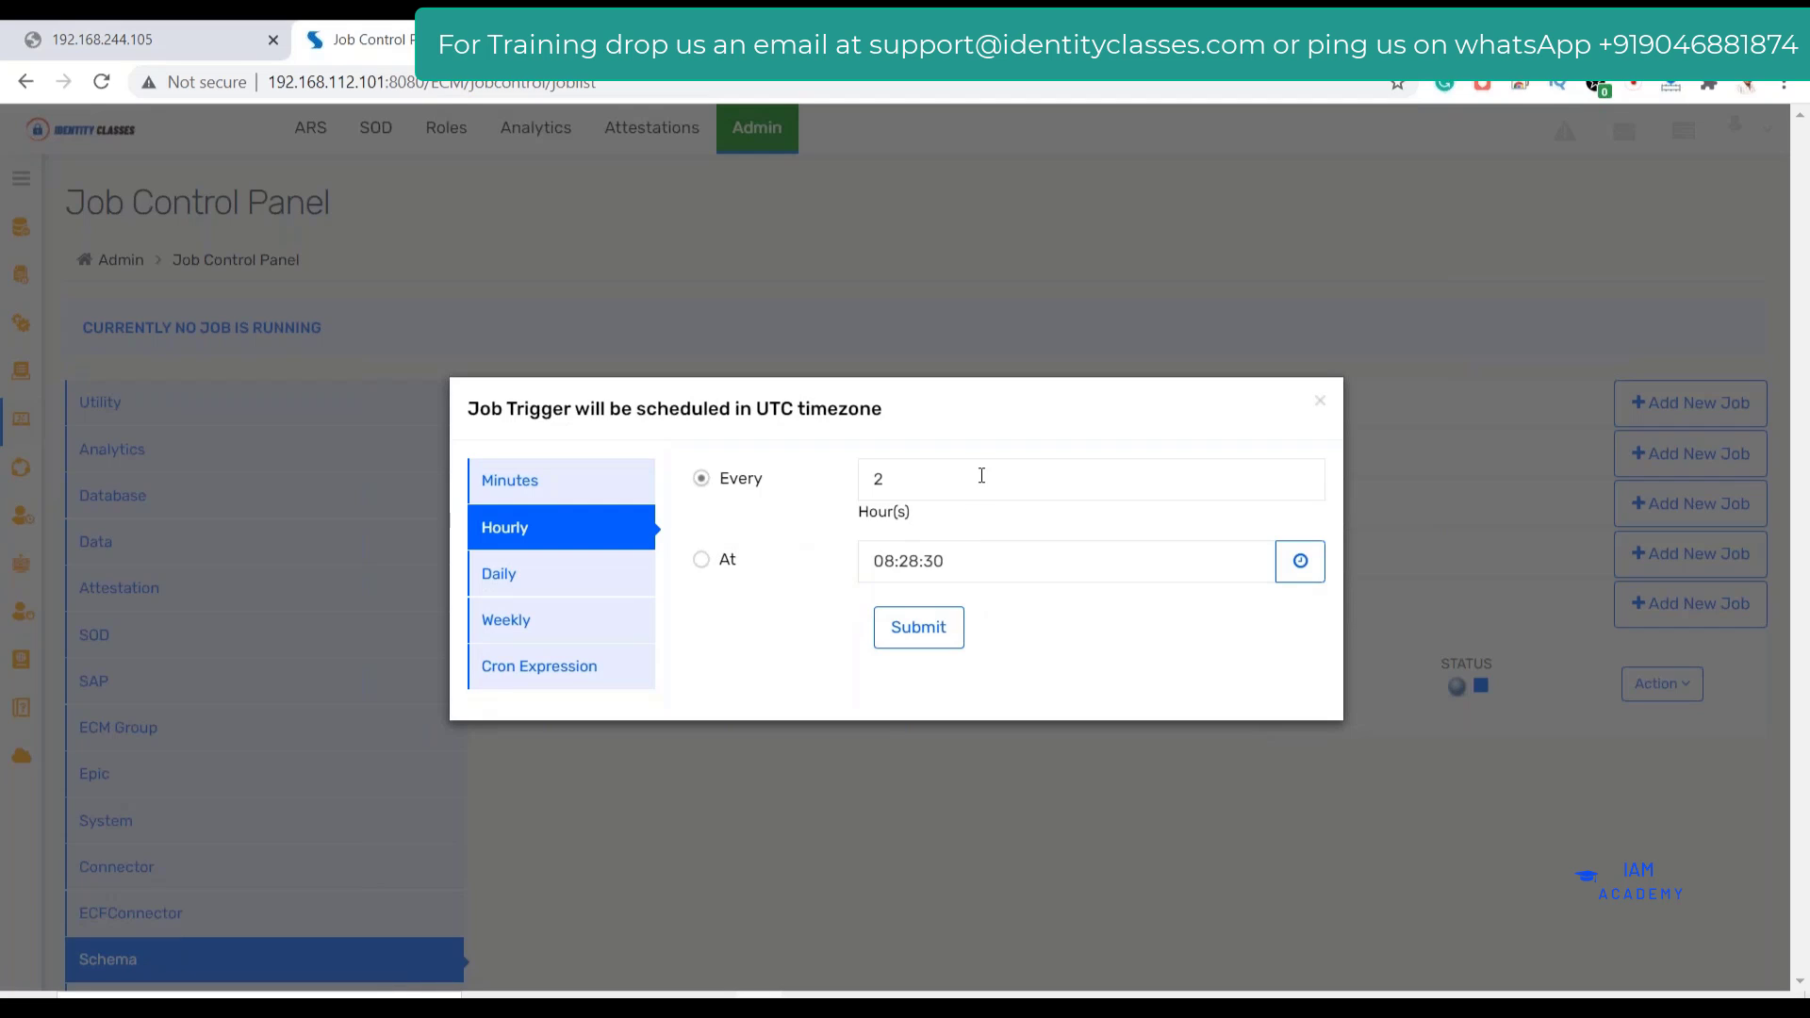
{"action": "left_click_drag", "start_coordinate": [981, 475], "coordinate": [780, 471]}
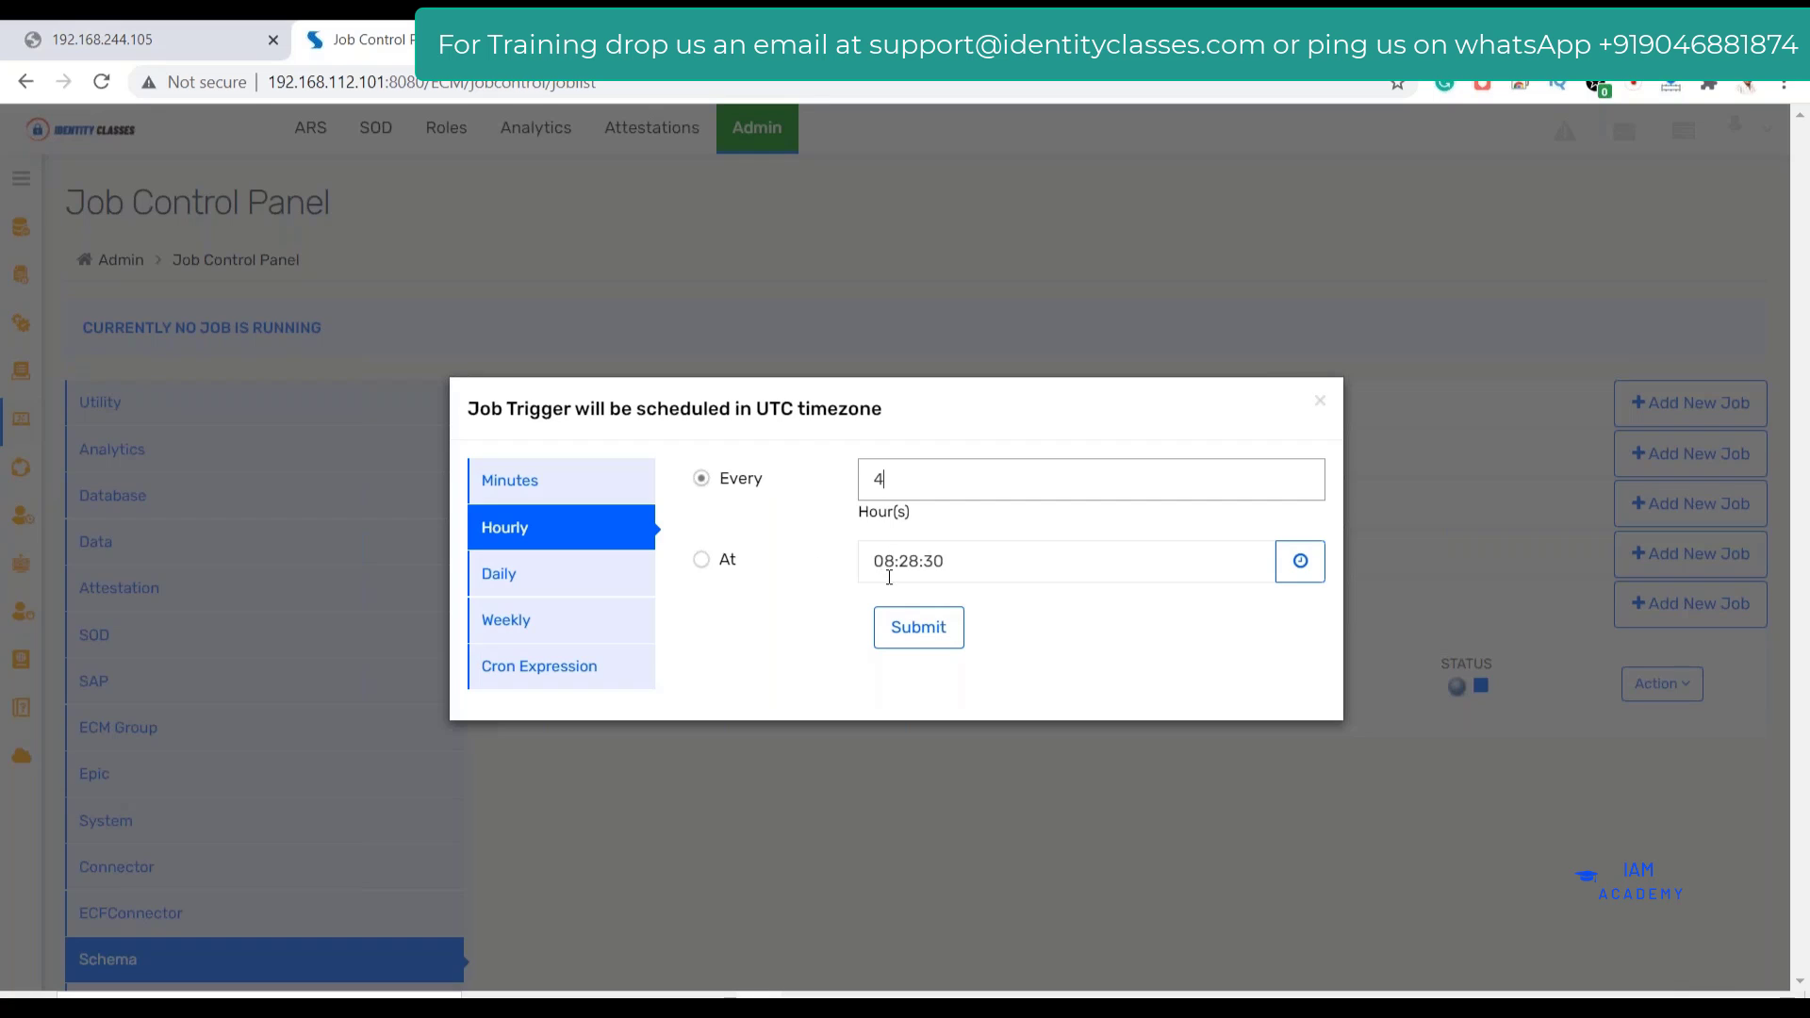
{"action": "left_click", "coordinate": [947, 624]}
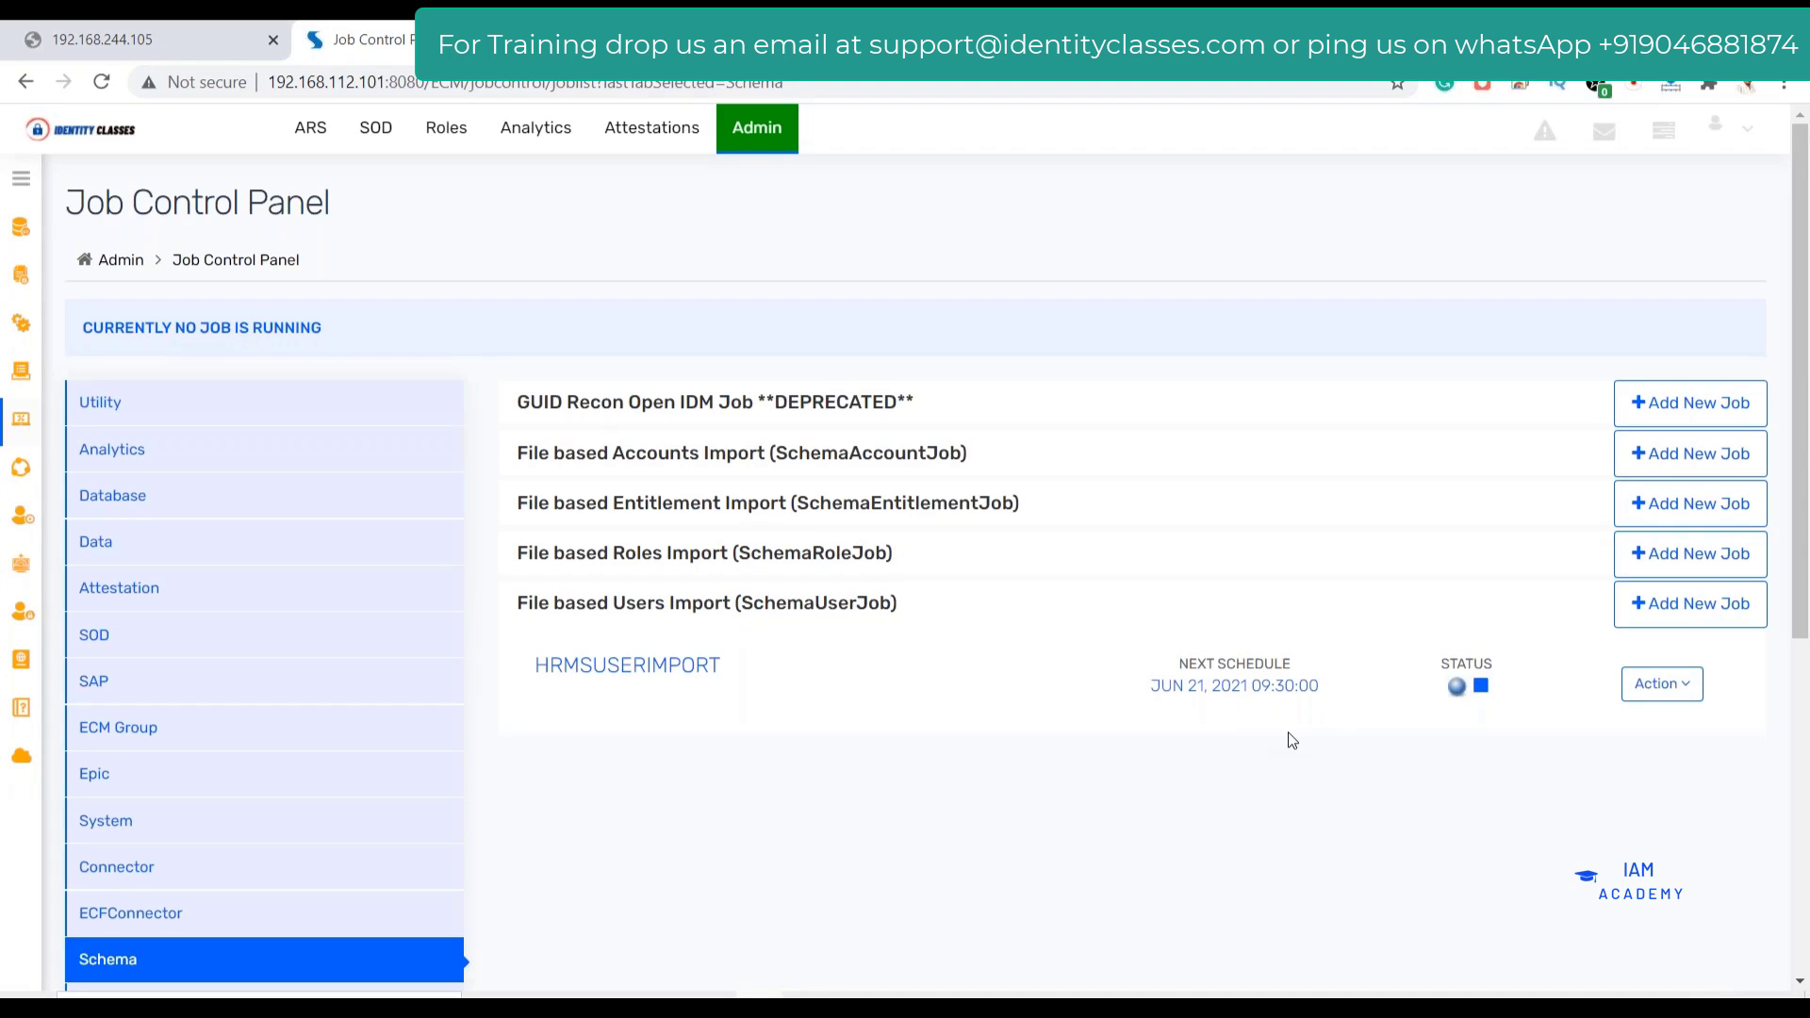
{"action": "left_click", "coordinate": [1687, 686]}
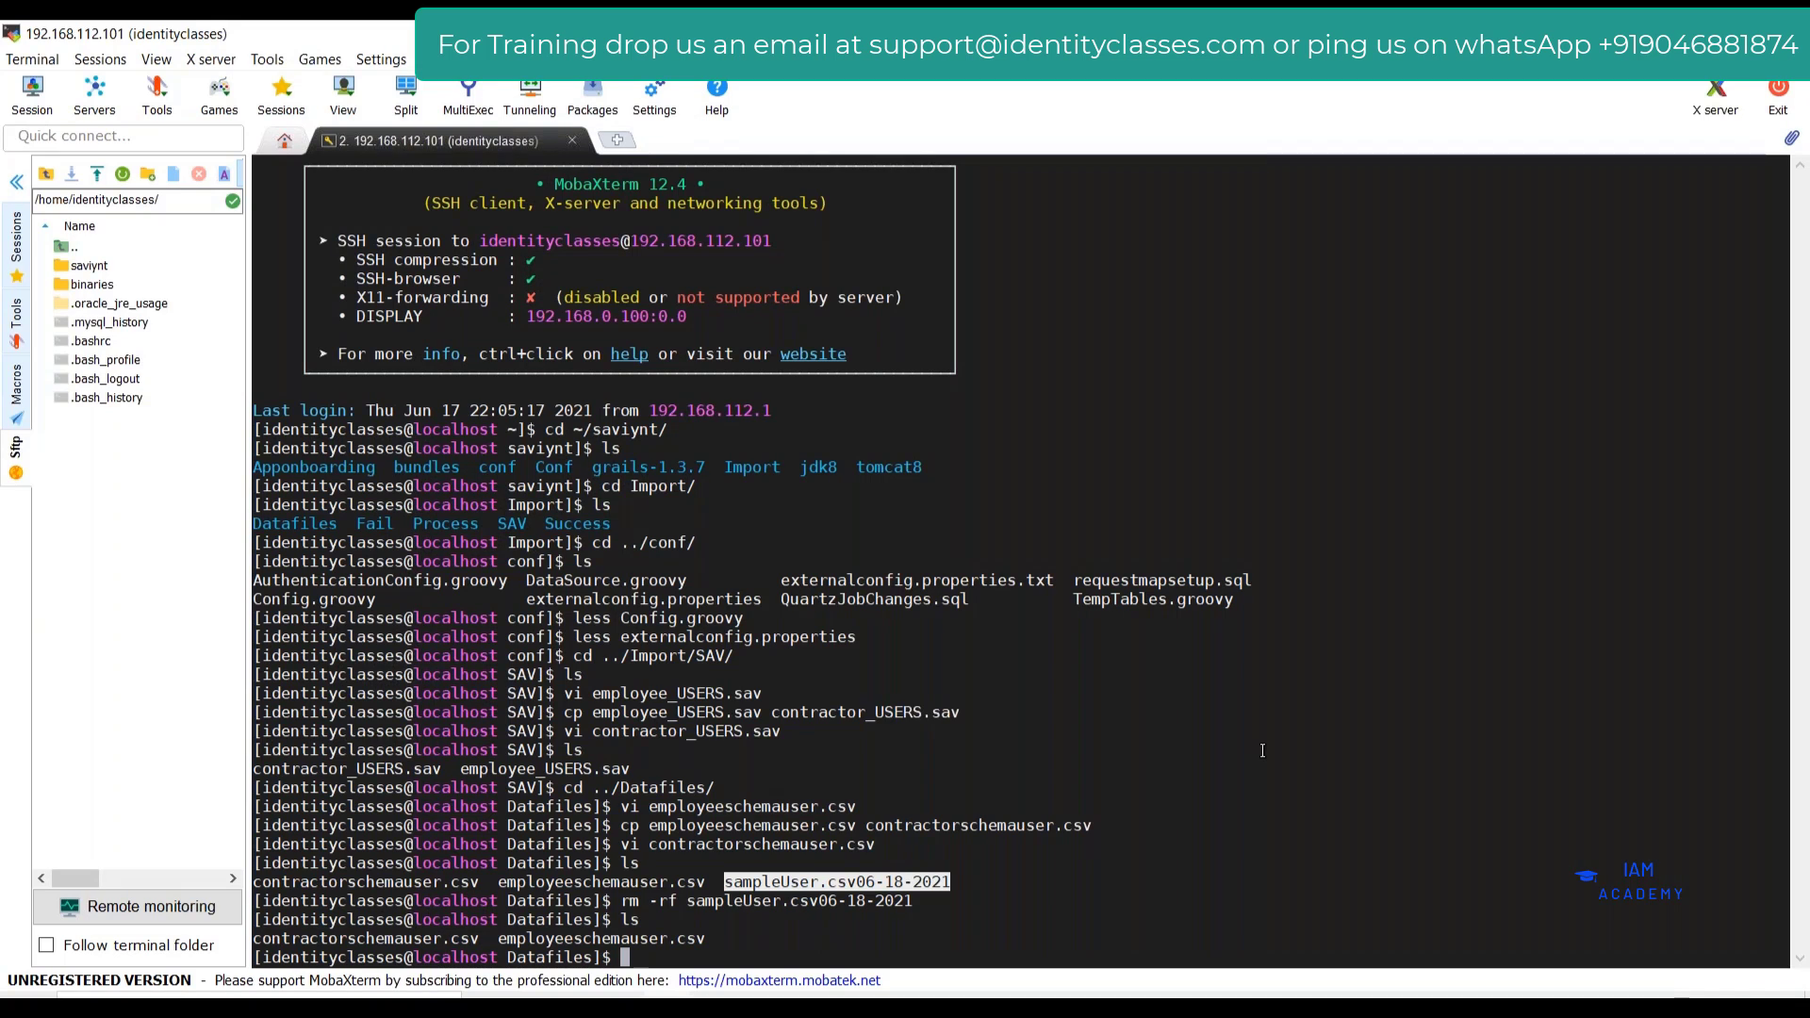
In the MobaXterm session, change to the ../../Conf/logs directory and print the working directory
{"action": "type", "text": "cd ../C"}
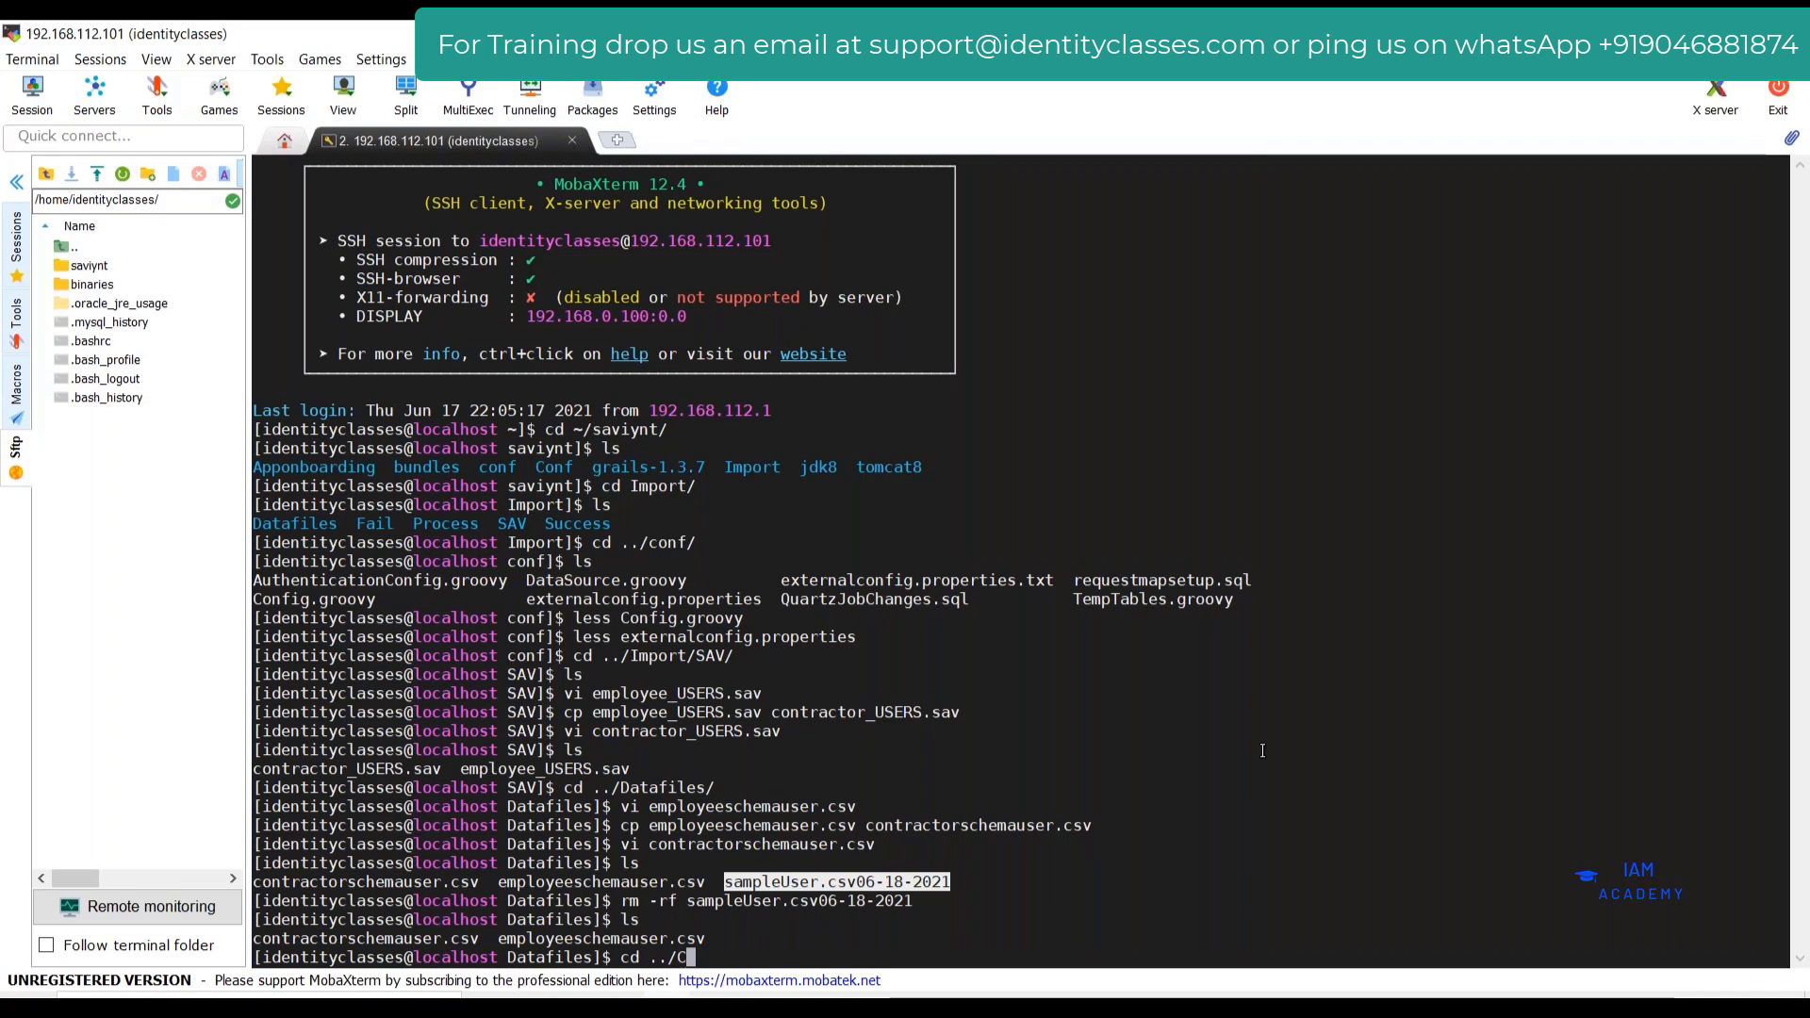
{"action": "key", "text": "BackSpace"}
{"action": "type", "text": "../Conf/"}
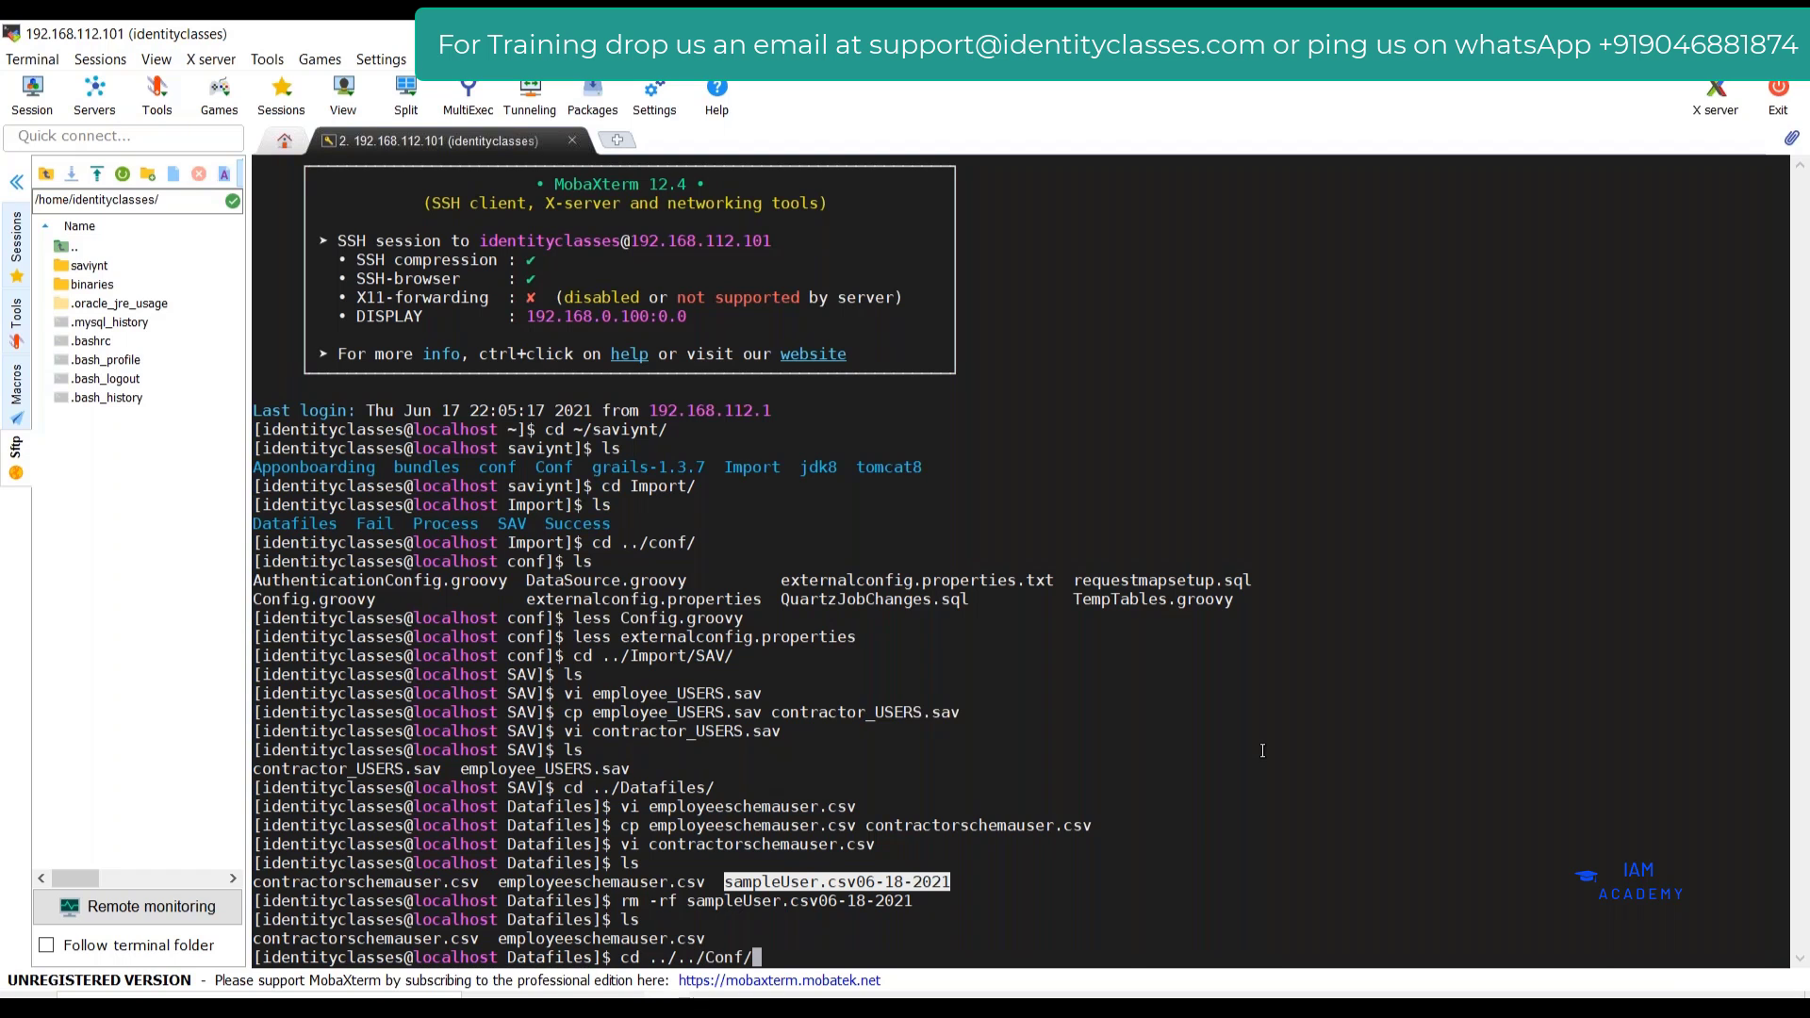
{"action": "key", "text": "Return"}
{"action": "type", "text": "ls"}
{"action": "key", "text": "Return"}
{"action": "type", "text": "cd logs/"}
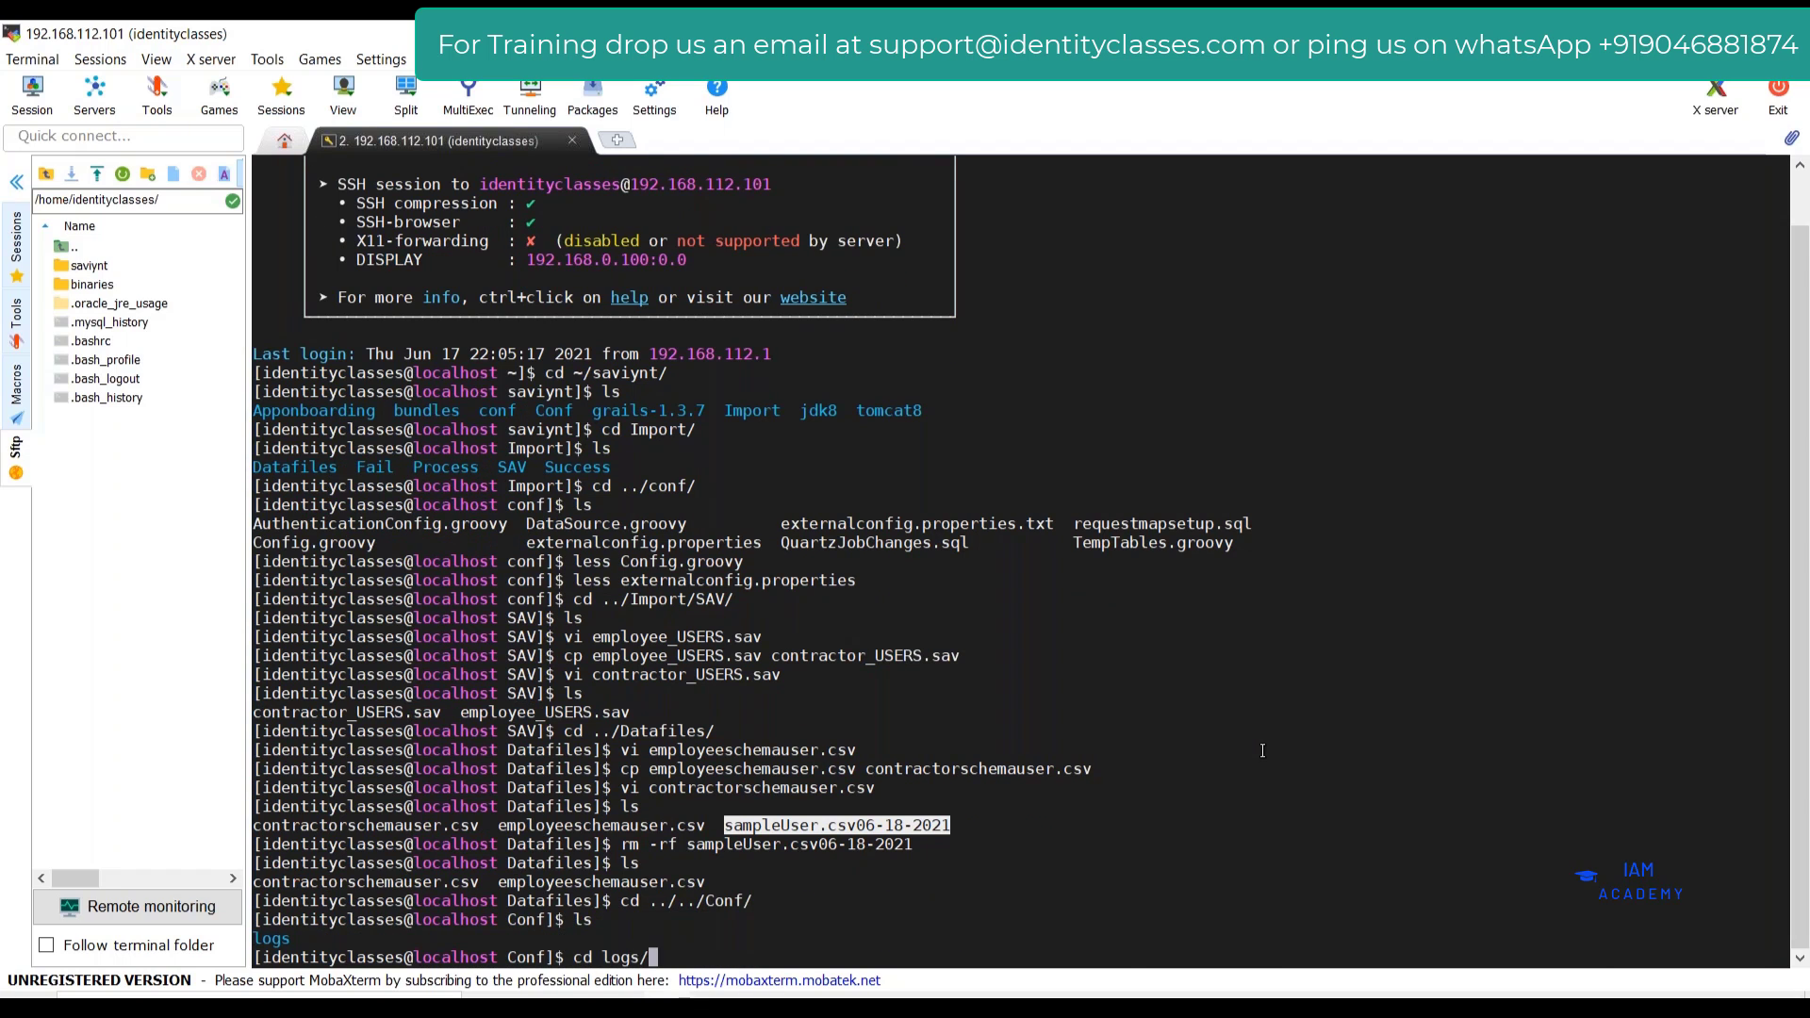
{"action": "key", "text": "Return"}
{"action": "type", "text": "pwd"}
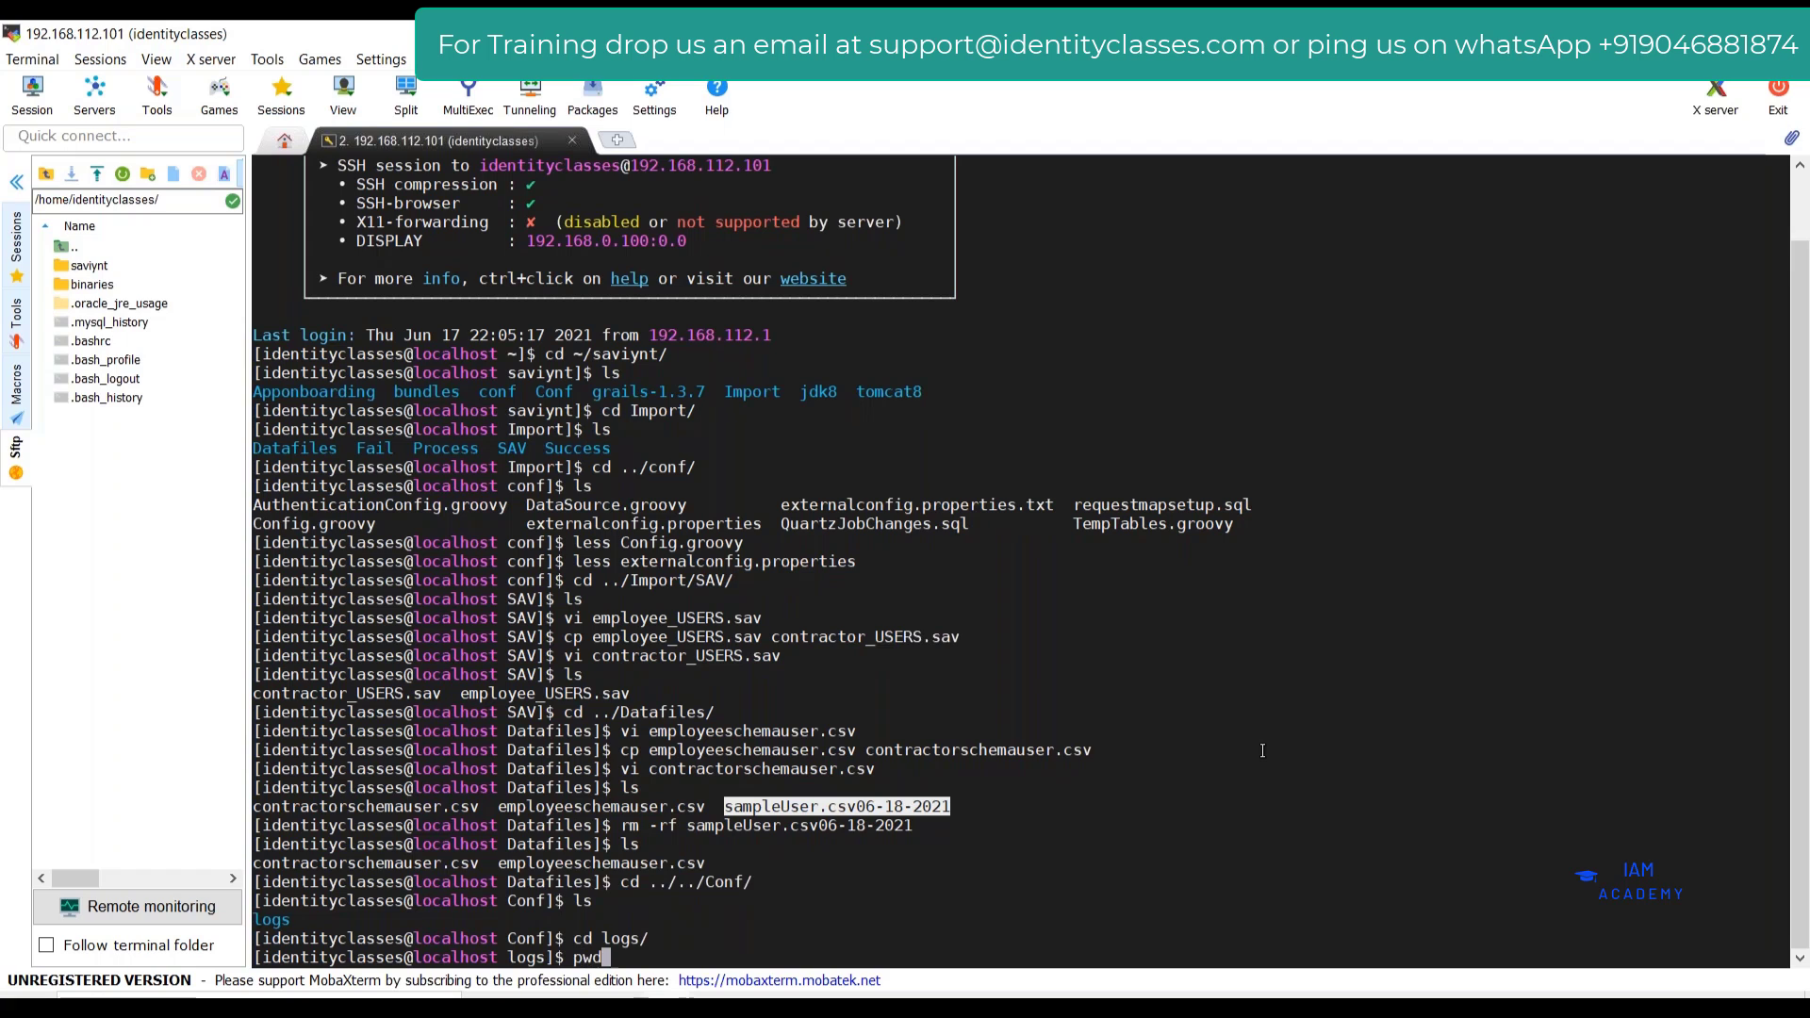
{"action": "key", "text": "Return"}
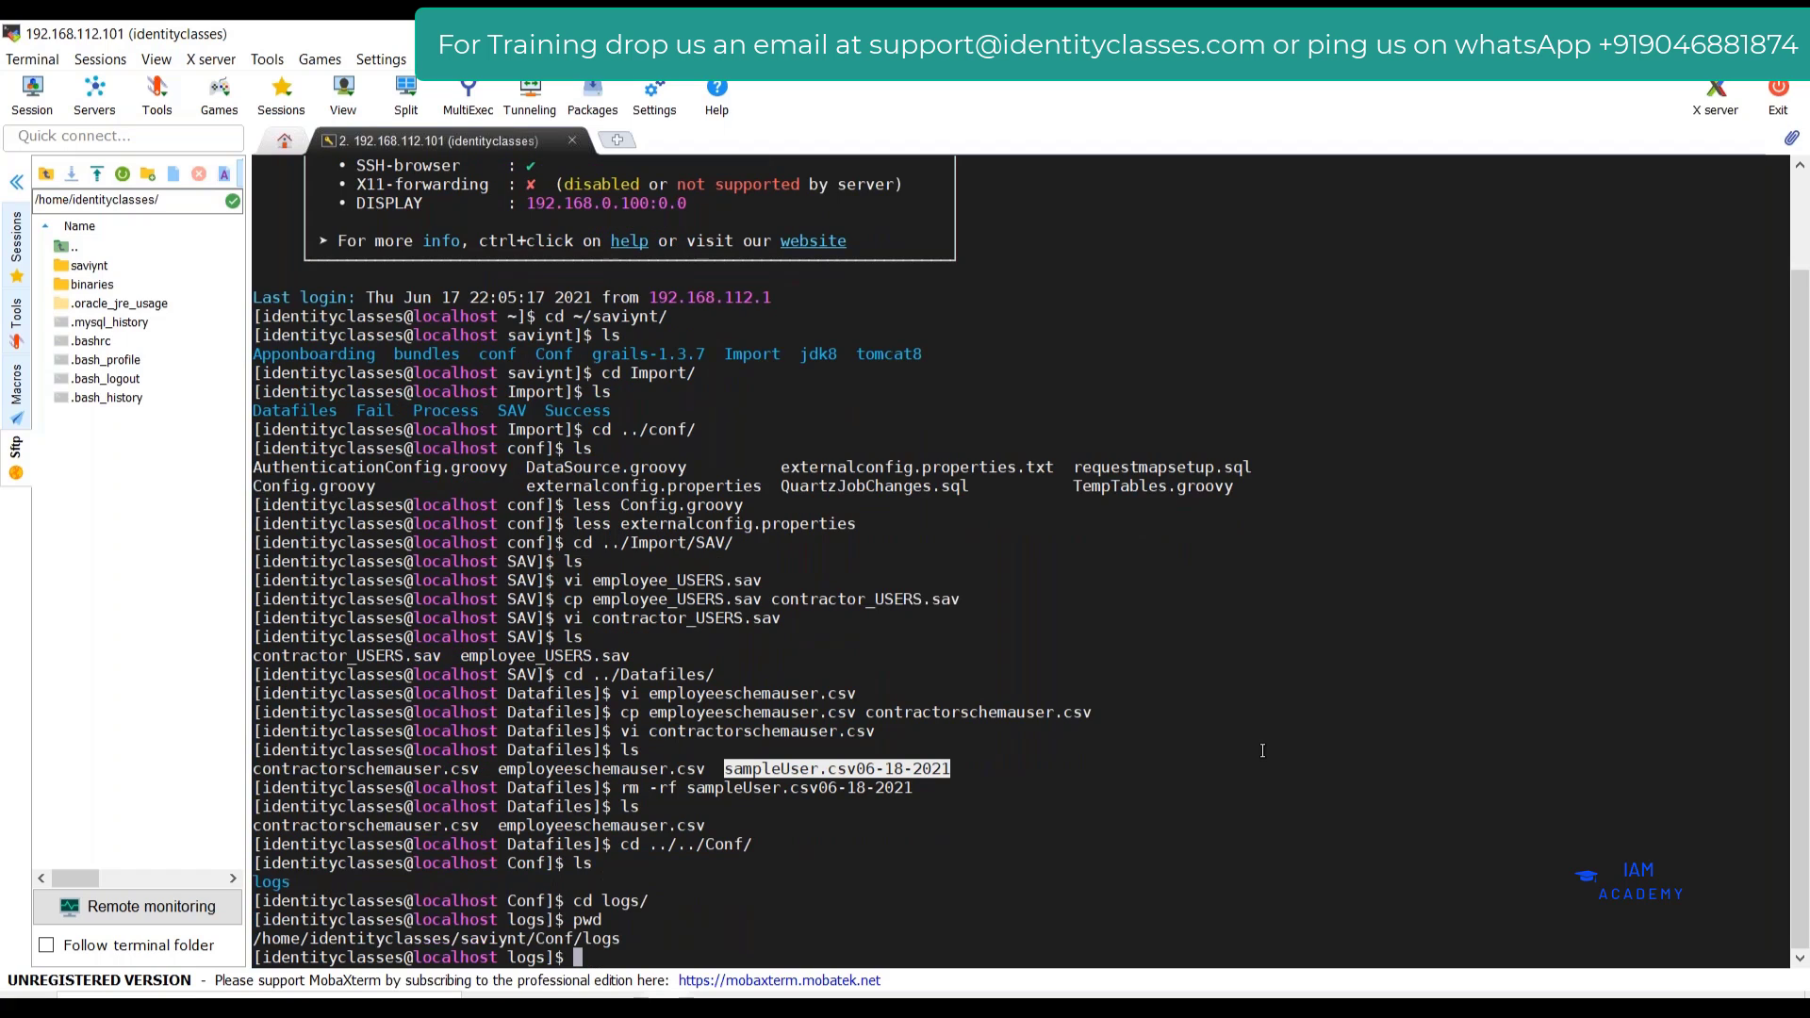
Follow all log files live with tail -f * and push the old output off the screen with blank lines
{"action": "type", "text": "tail -f *"}
{"action": "key", "text": "Return"}
{"action": "key", "text": "Return"}
{"action": "key", "text": "Return"}
{"action": "key", "text": "Return"}
{"action": "key", "text": "Return"}
{"action": "key", "text": "Return"}
{"action": "key", "text": "Return"}
{"action": "key", "text": "Return"}
{"action": "key", "text": "Return"}
{"action": "key", "text": "Return"}
{"action": "key", "text": "Return"}
{"action": "key", "text": "Return"}
{"action": "key", "text": "Return"}
{"action": "key", "text": "Return"}
{"action": "key", "text": "Return"}
{"action": "key", "text": "Return"}
{"action": "key", "text": "Return"}
{"action": "key", "text": "Return"}
{"action": "key", "text": "Return"}
{"action": "key", "text": "Return"}
{"action": "key", "text": "Return"}
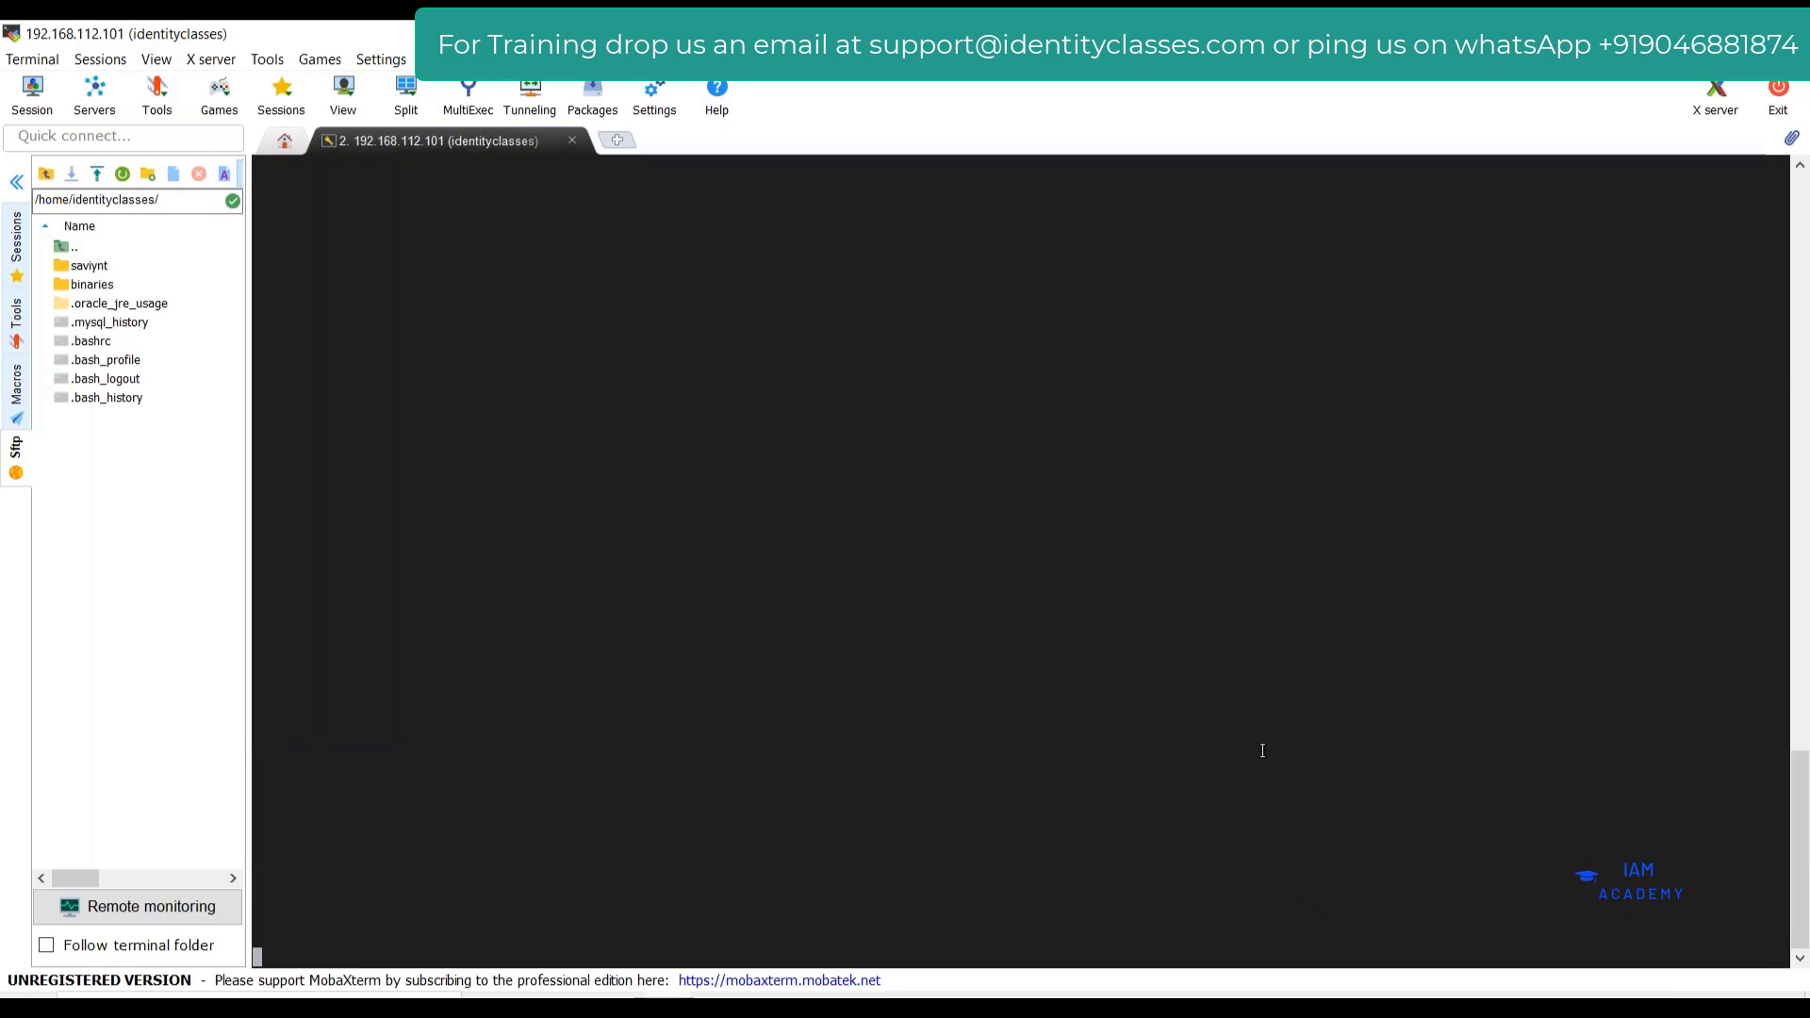
Switch back to the browser, start the HRMSUSERIMPORT job and reopen the Schema job list
{"action": "key", "text": "alt+Tab"}
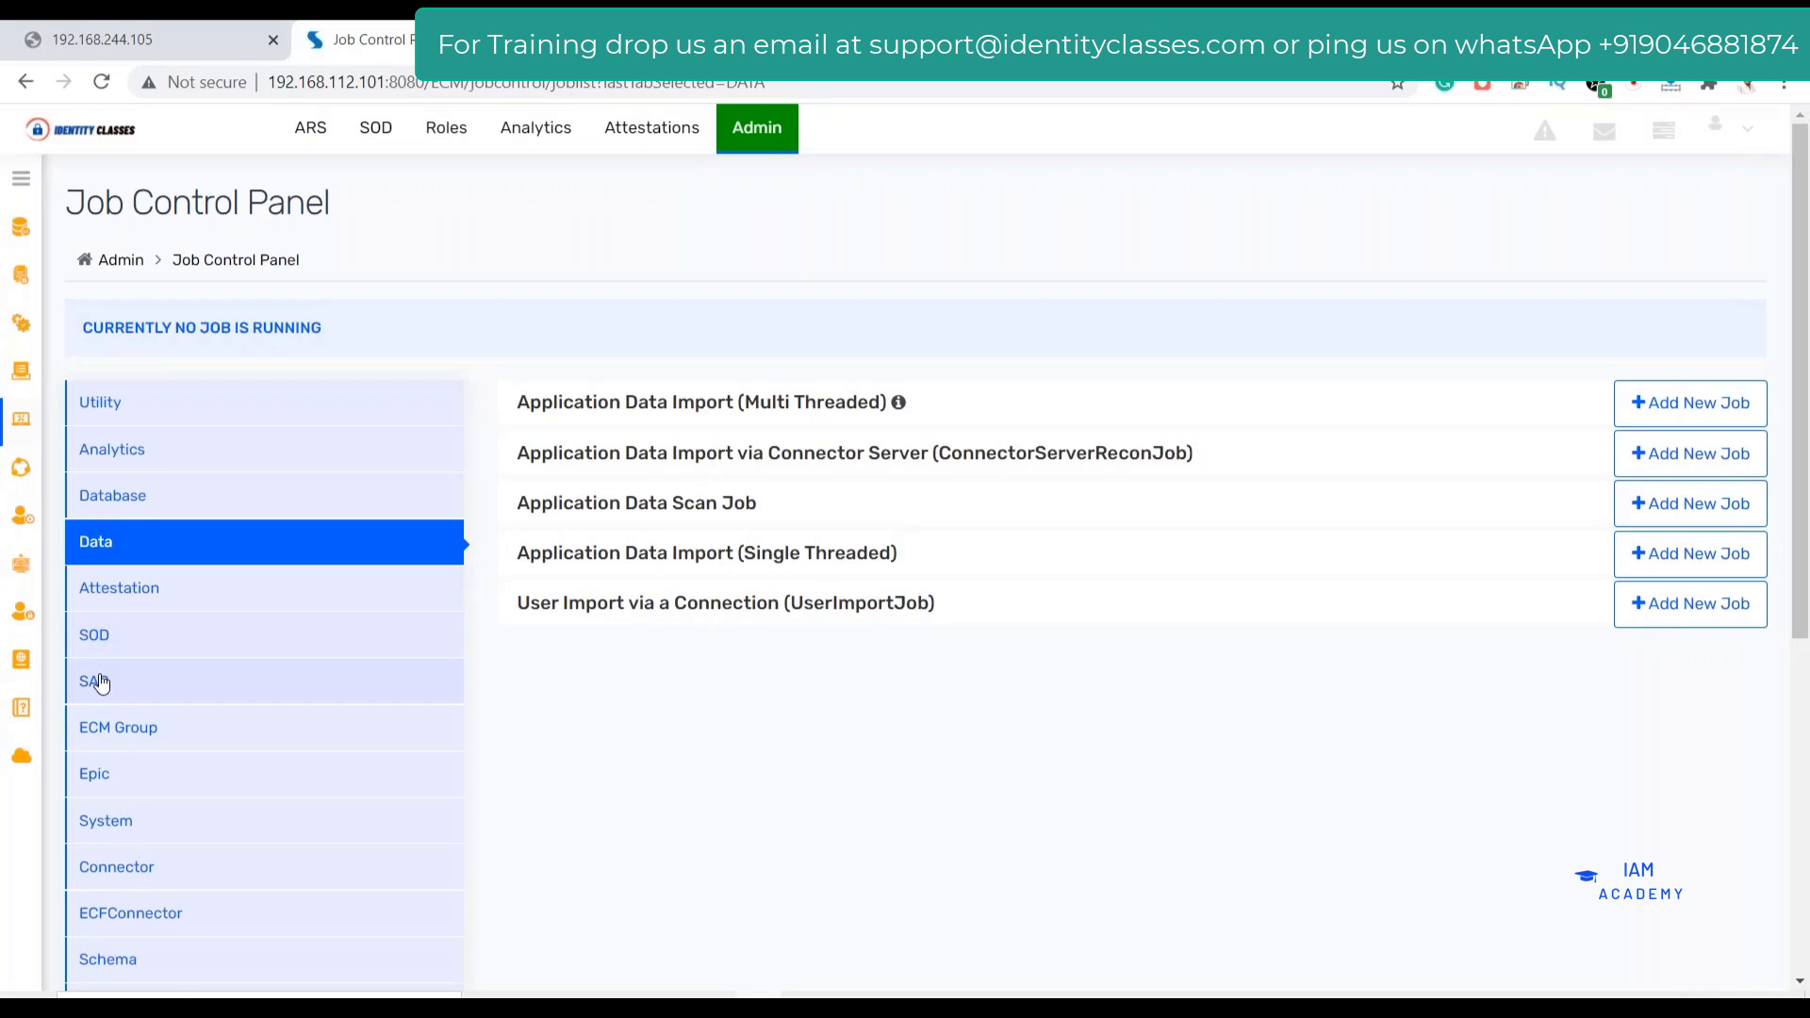
{"action": "scroll", "coordinate": [97, 678], "scroll_direction": "down", "scroll_amount": 6}
{"action": "left_click", "coordinate": [240, 403]}
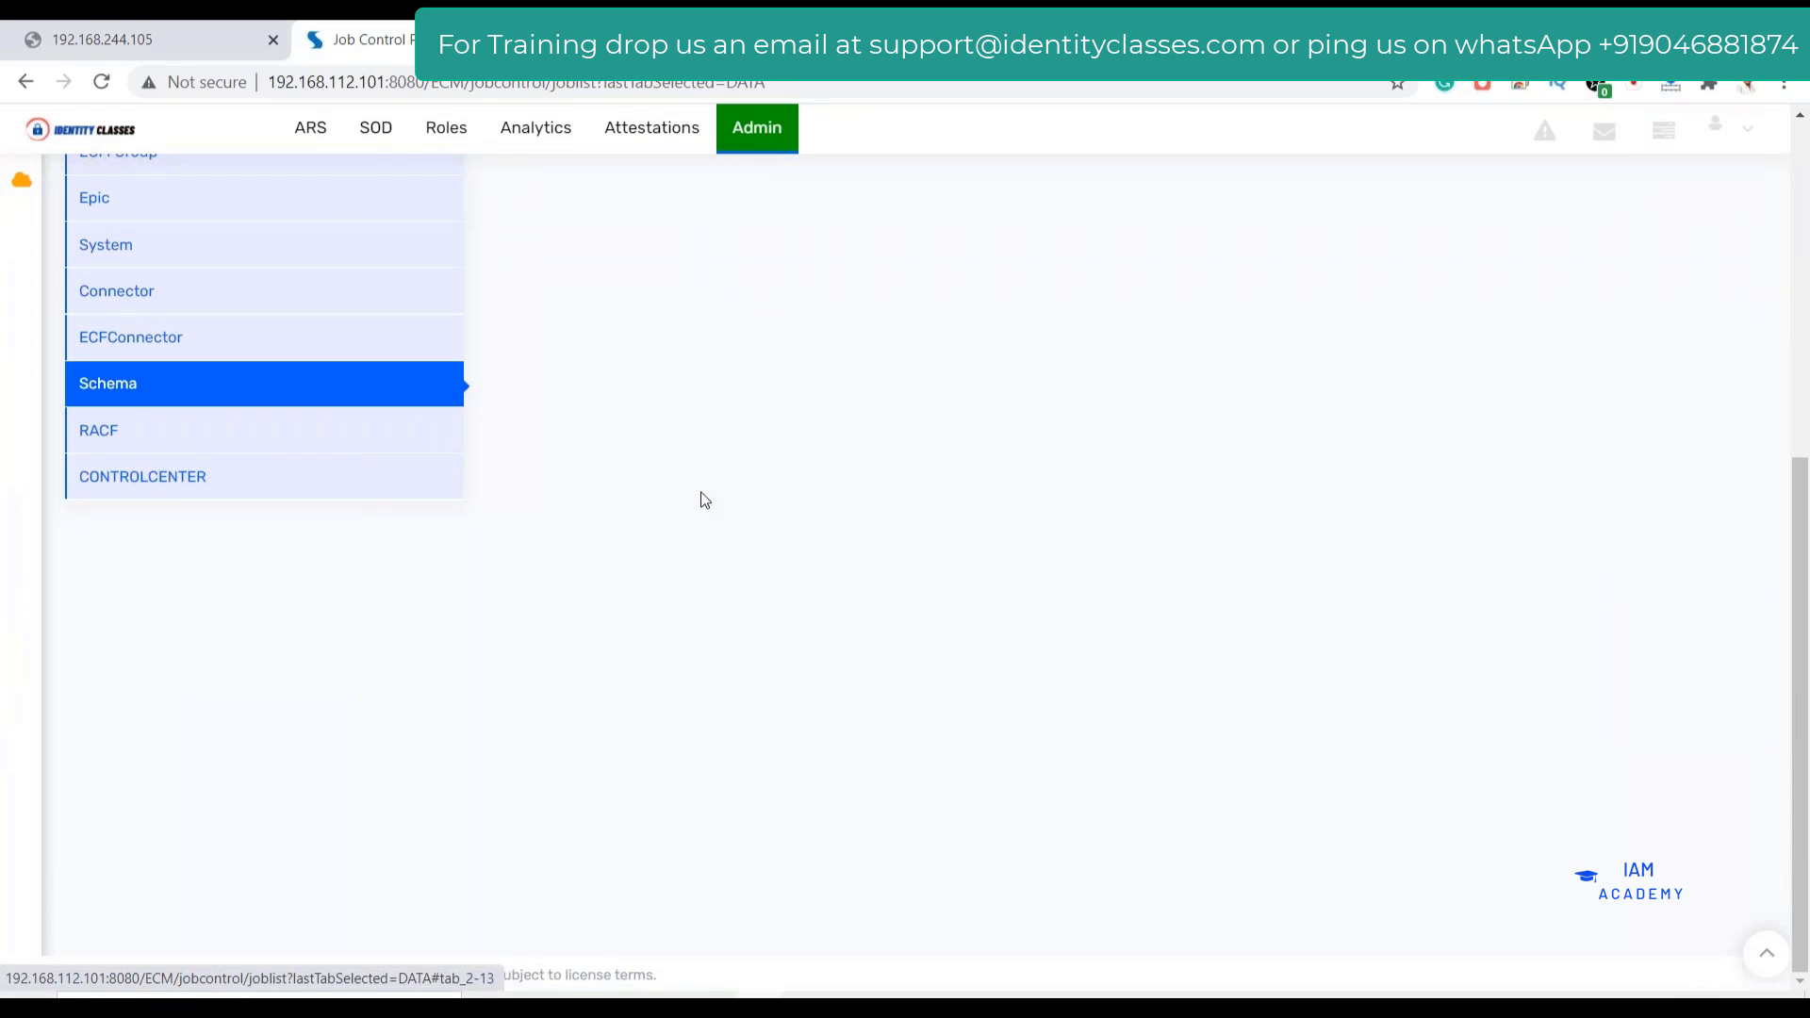
{"action": "scroll", "coordinate": [759, 630], "scroll_direction": "up", "scroll_amount": 6}
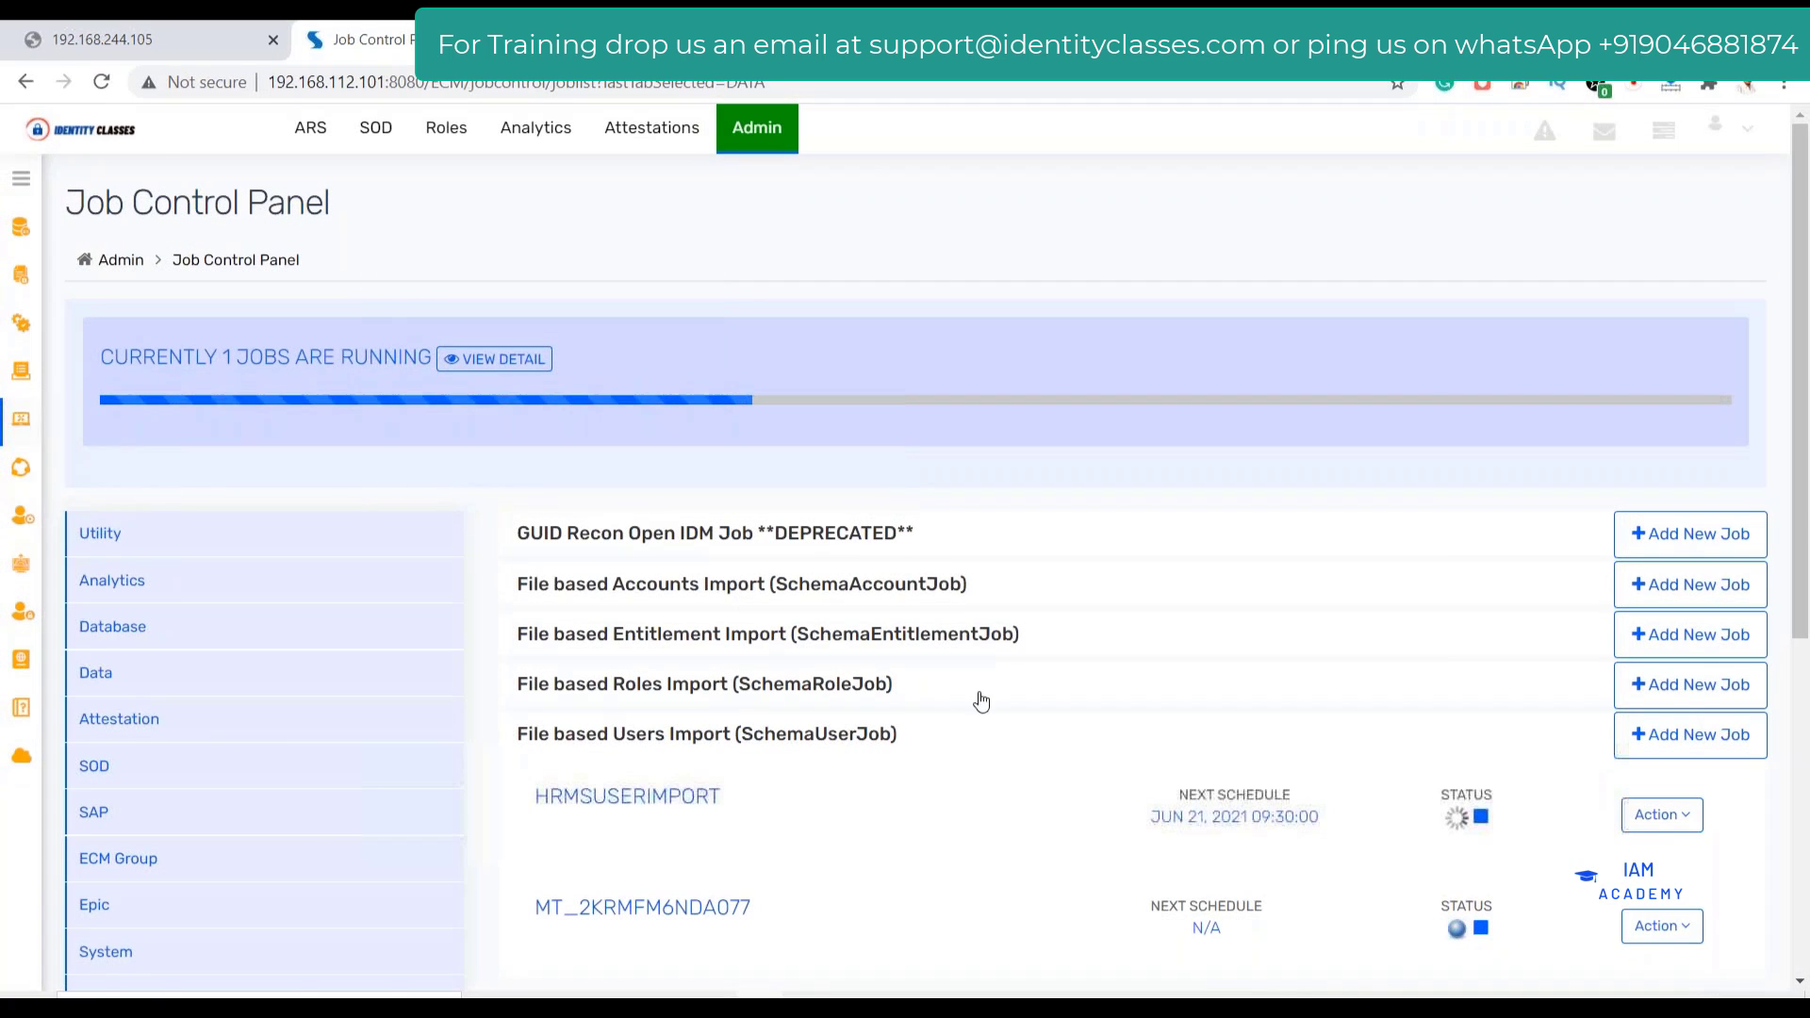
Examine the latest log entries in MobaXterm and compare them with the job's running status in the browser
{"action": "key", "text": "alt+Tab"}
{"action": "scroll", "coordinate": [1128, 815], "scroll_direction": "up", "scroll_amount": 10}
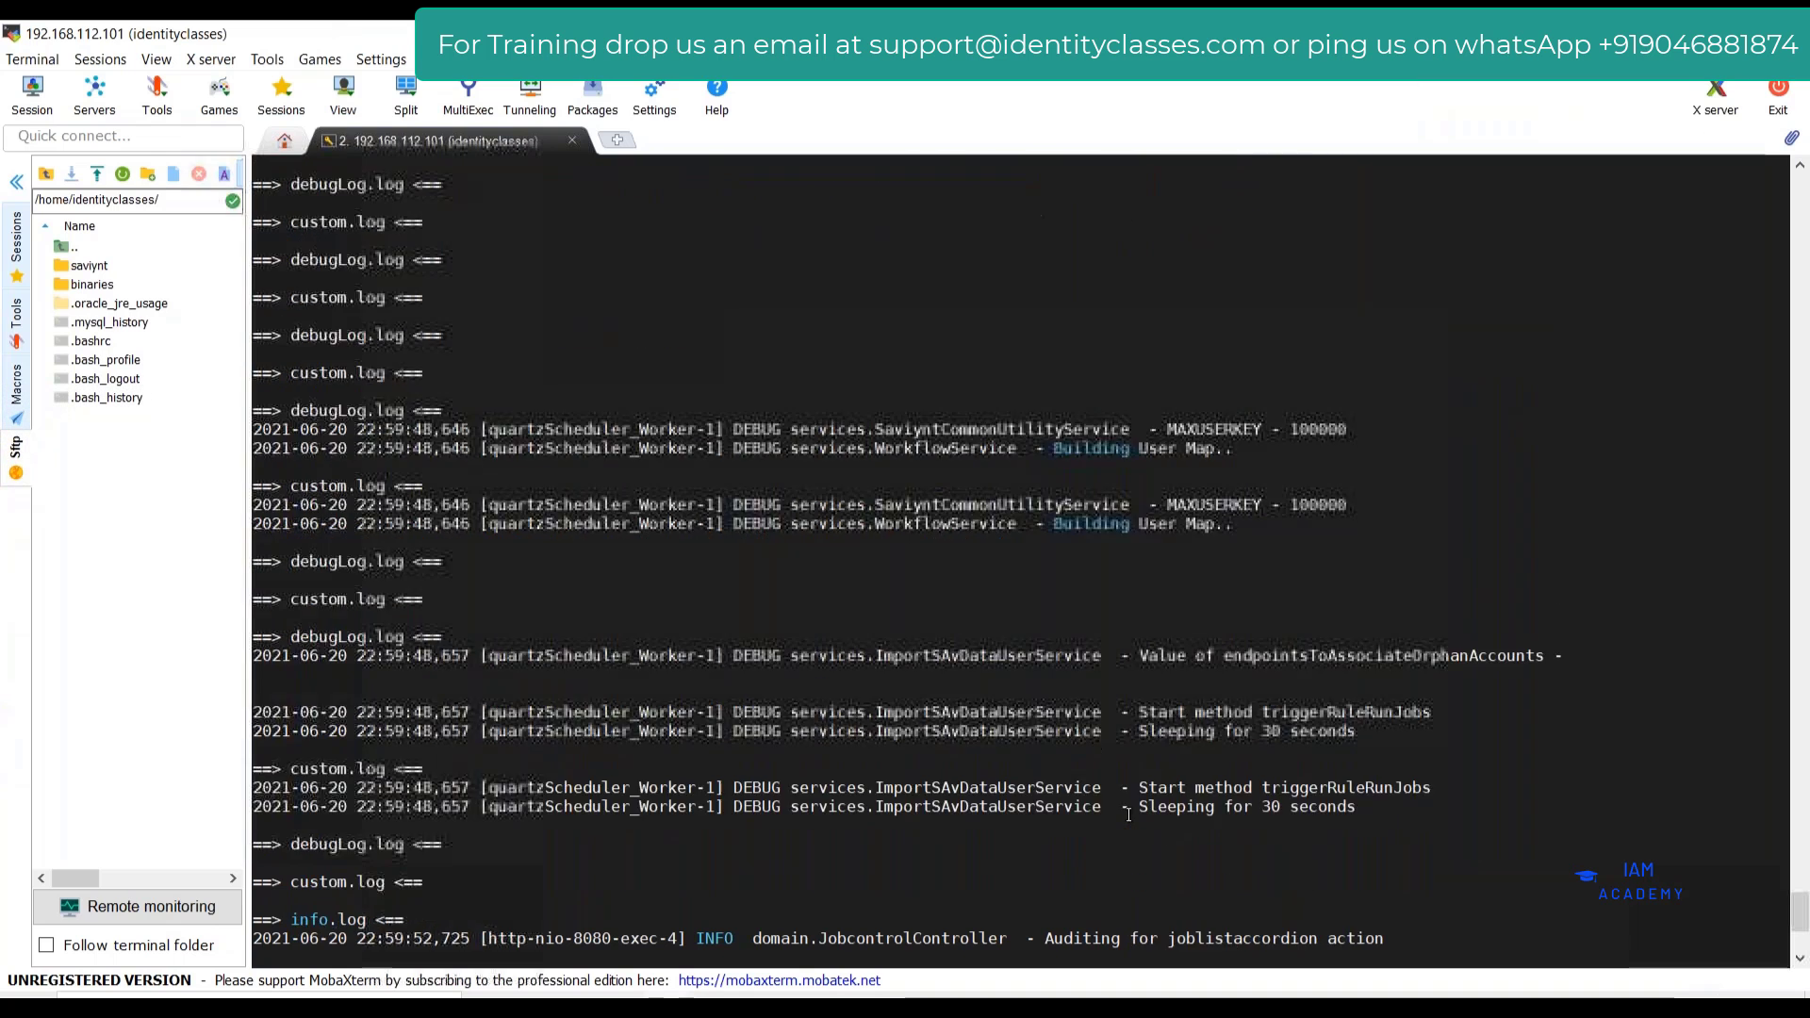
{"action": "left_click_drag", "start_coordinate": [899, 674], "coordinate": [1375, 794]}
{"action": "scroll", "coordinate": [1376, 795], "scroll_direction": "down", "scroll_amount": 10}
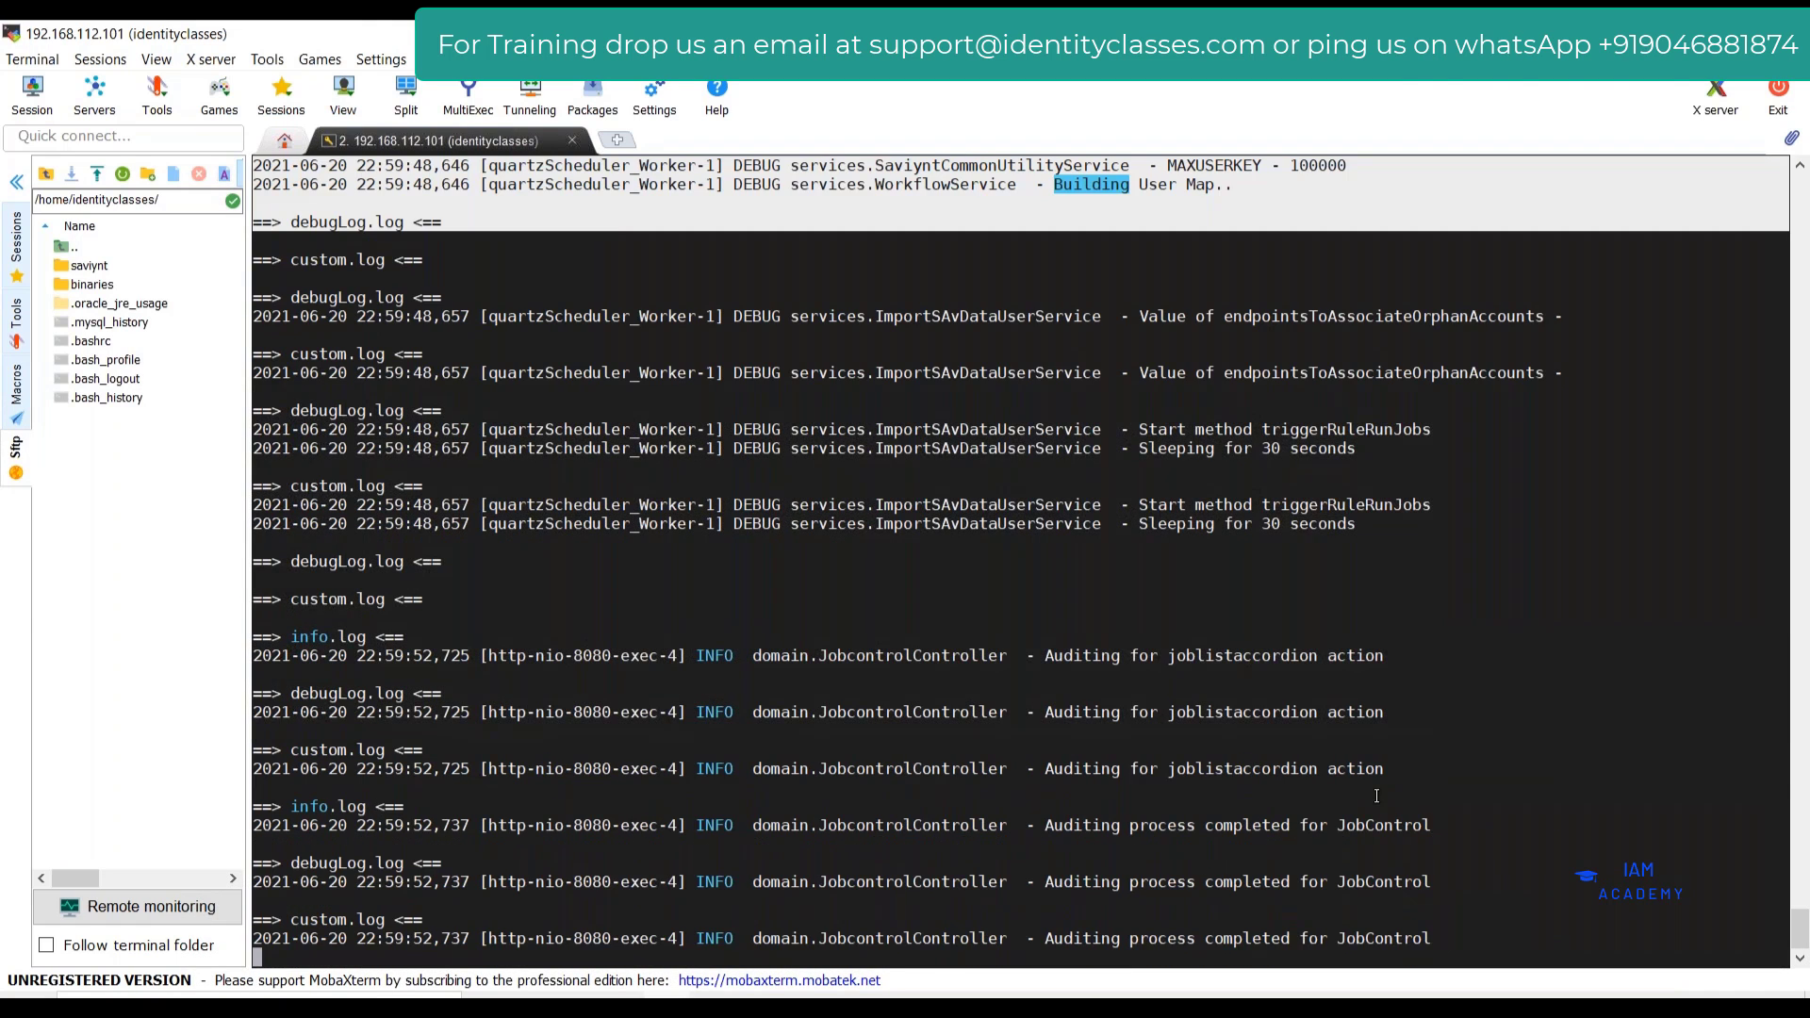
{"action": "key", "text": "alt+Tab"}
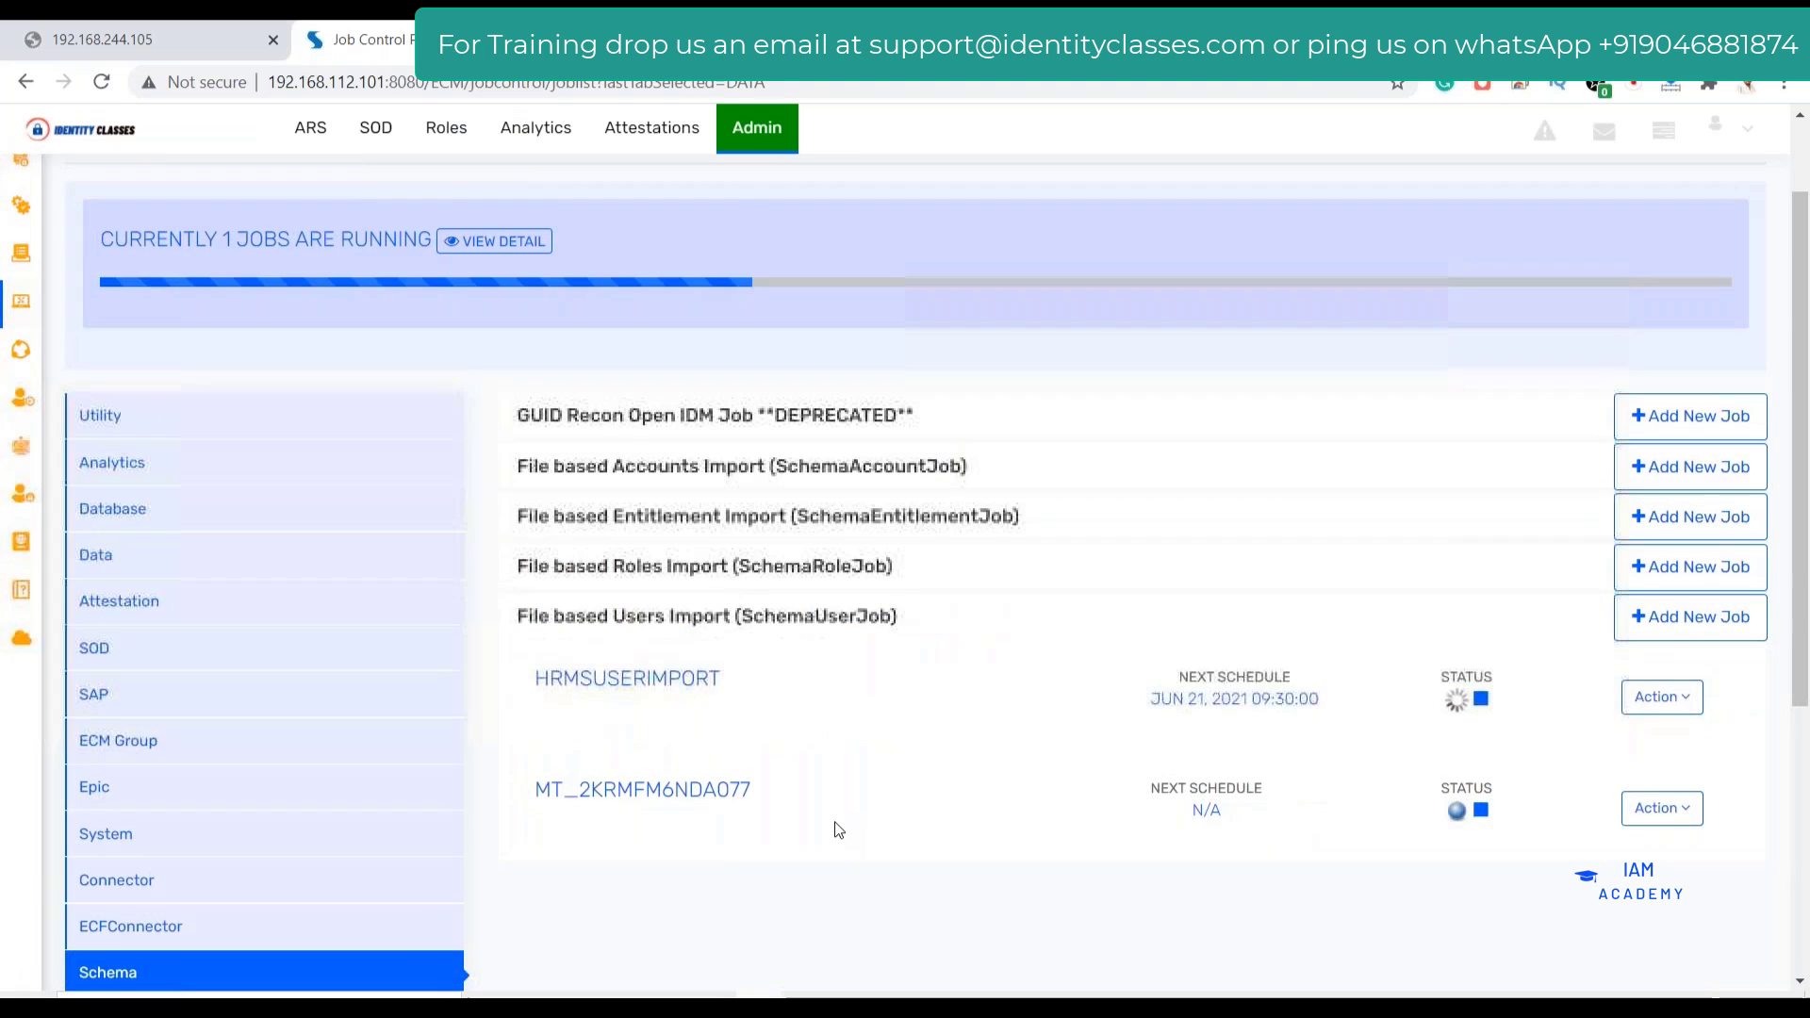
{"action": "key", "text": "alt+Tab"}
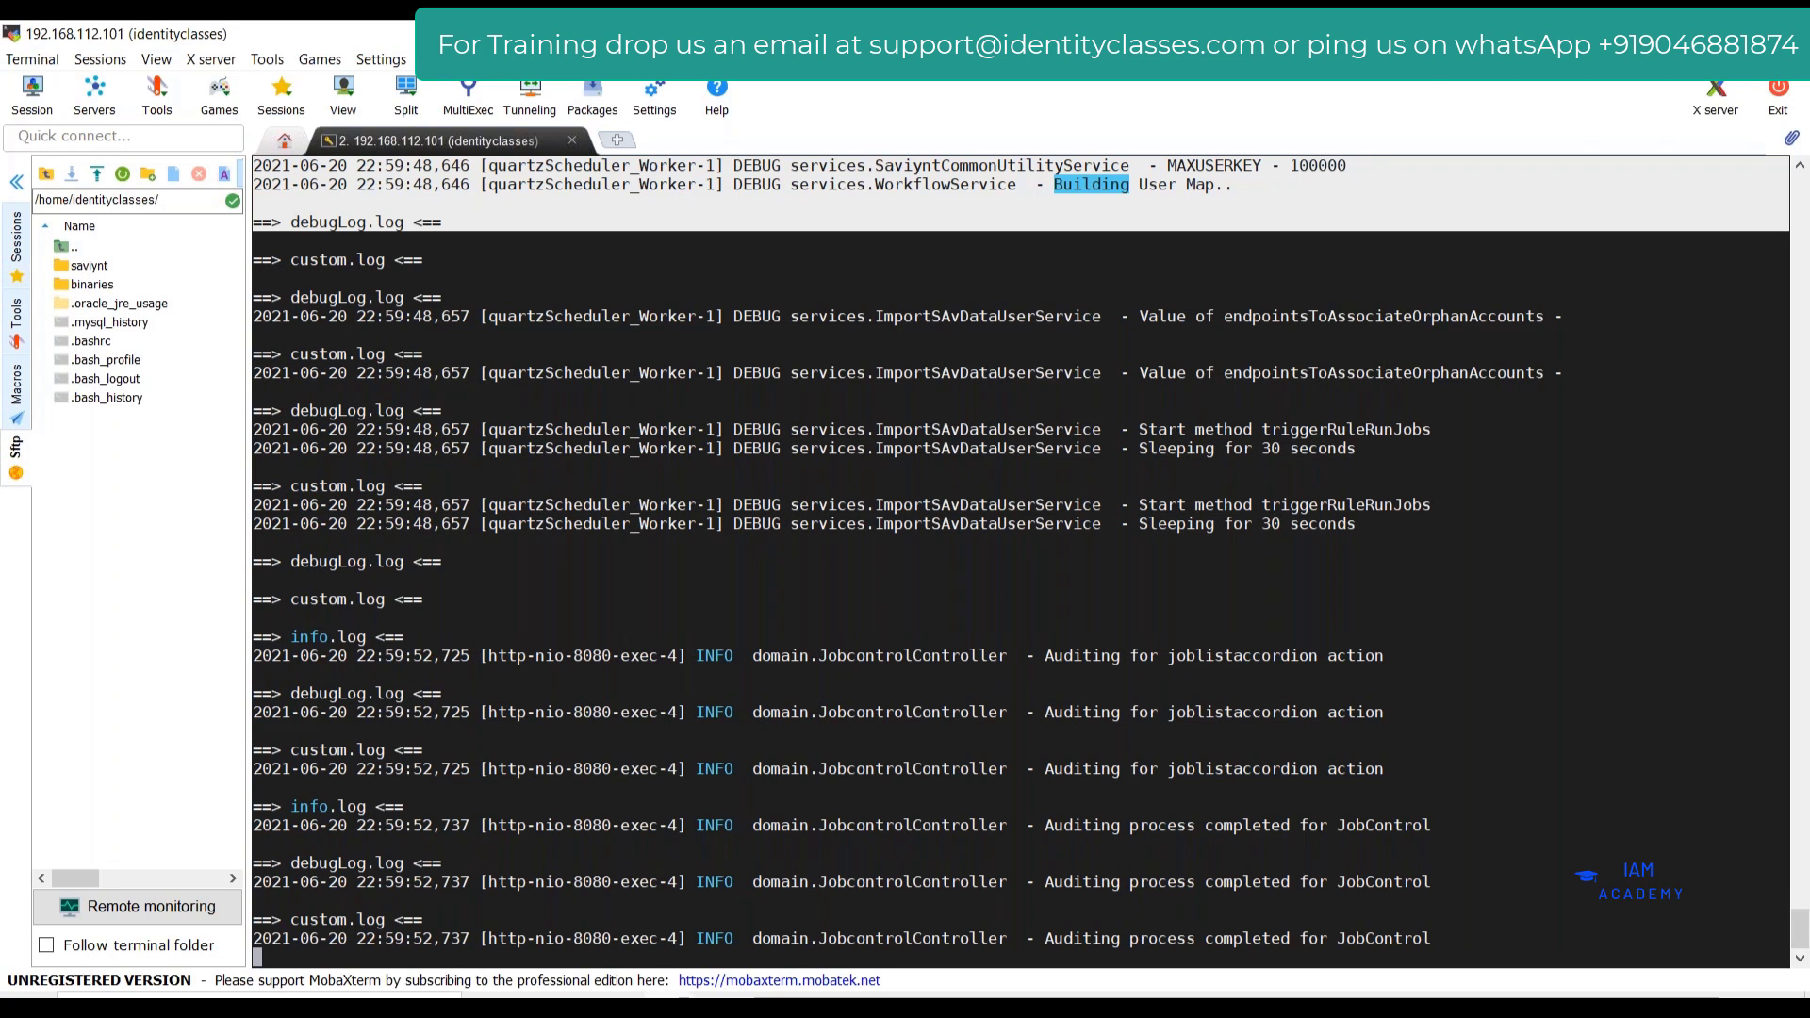
{"action": "key", "text": "alt+Tab"}
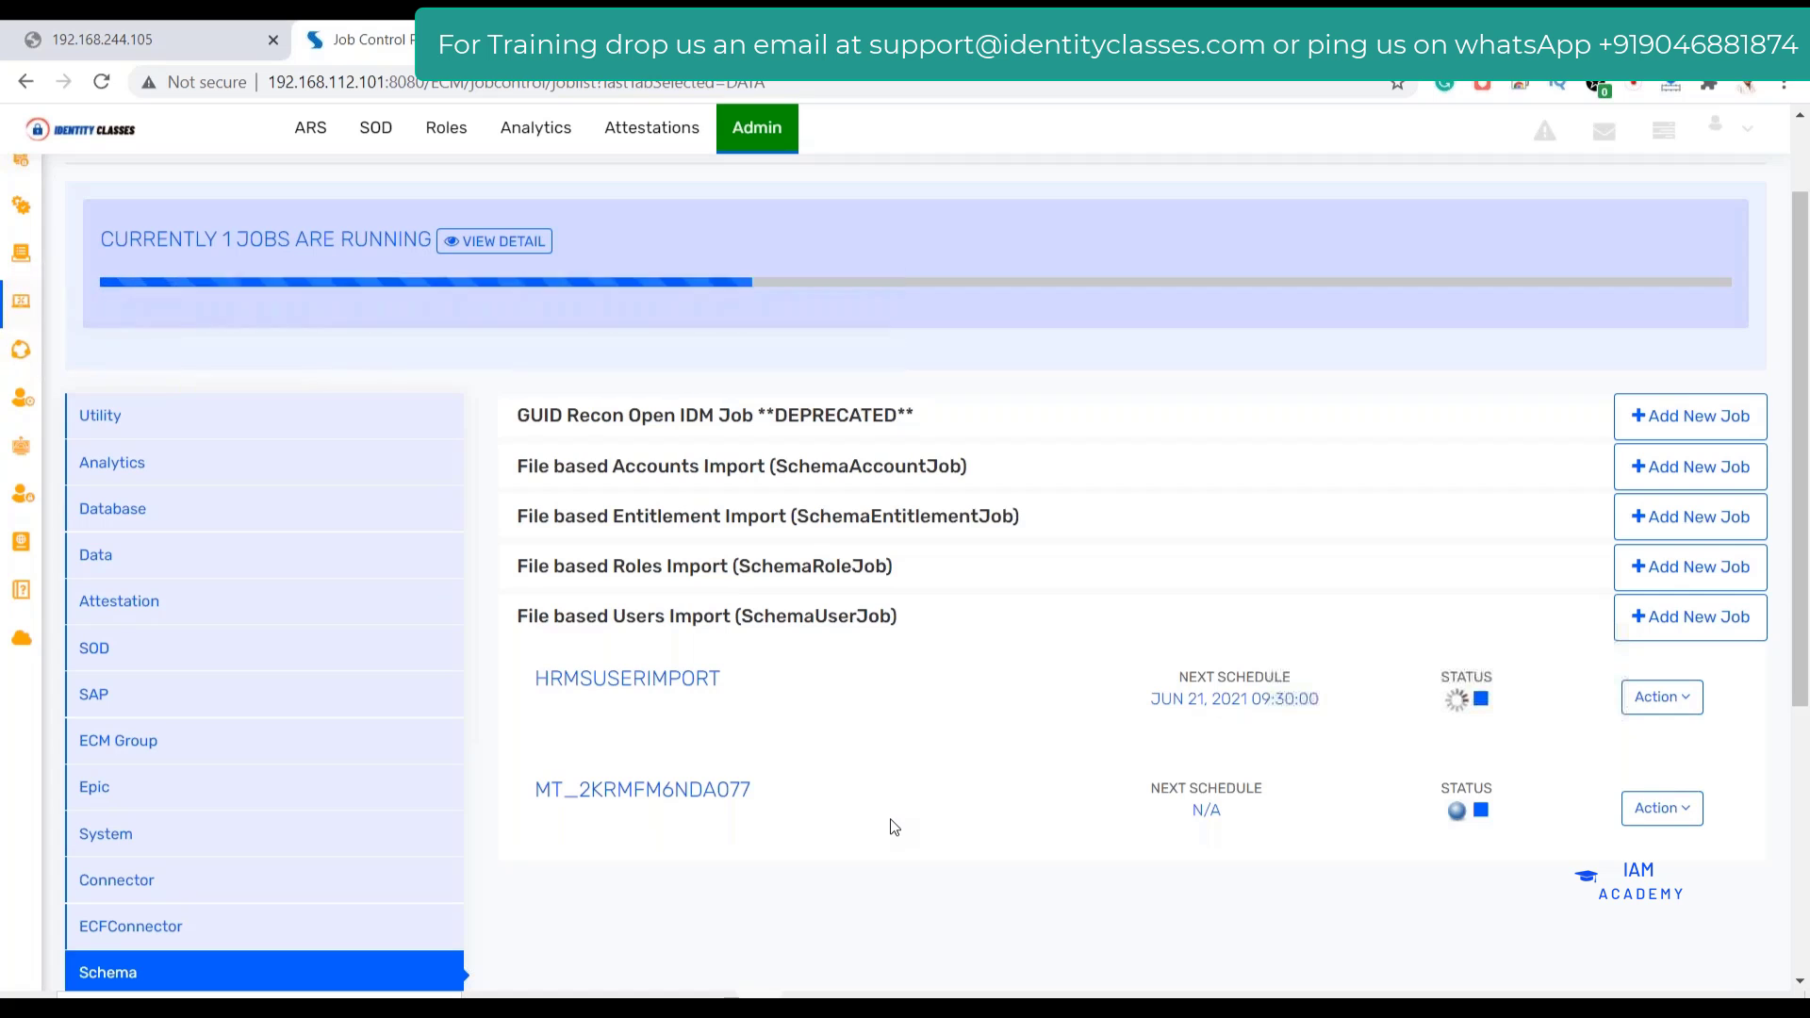
{"action": "key", "text": "alt+Tab"}
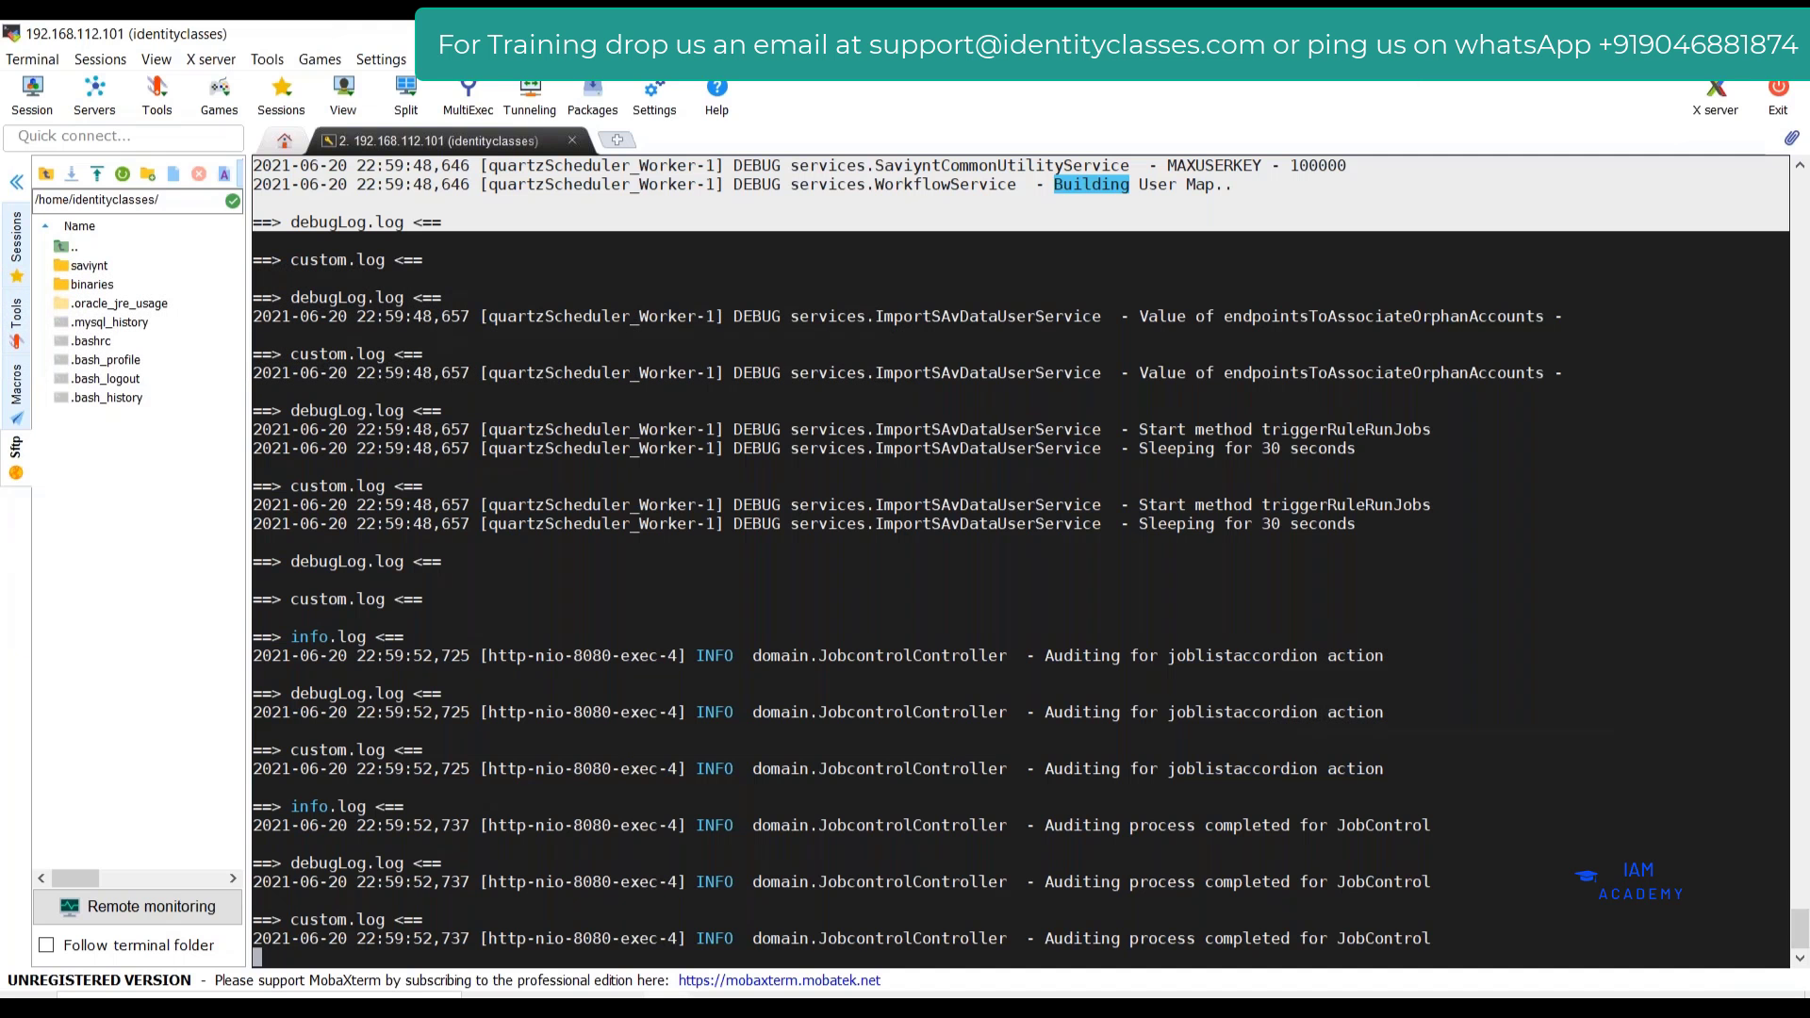
Examine the import log's counts of existing, inserted, updated and inactivated users, and recheck the job's status in the browser
{"action": "scroll", "coordinate": [1020, 563], "scroll_direction": "up", "scroll_amount": 10}
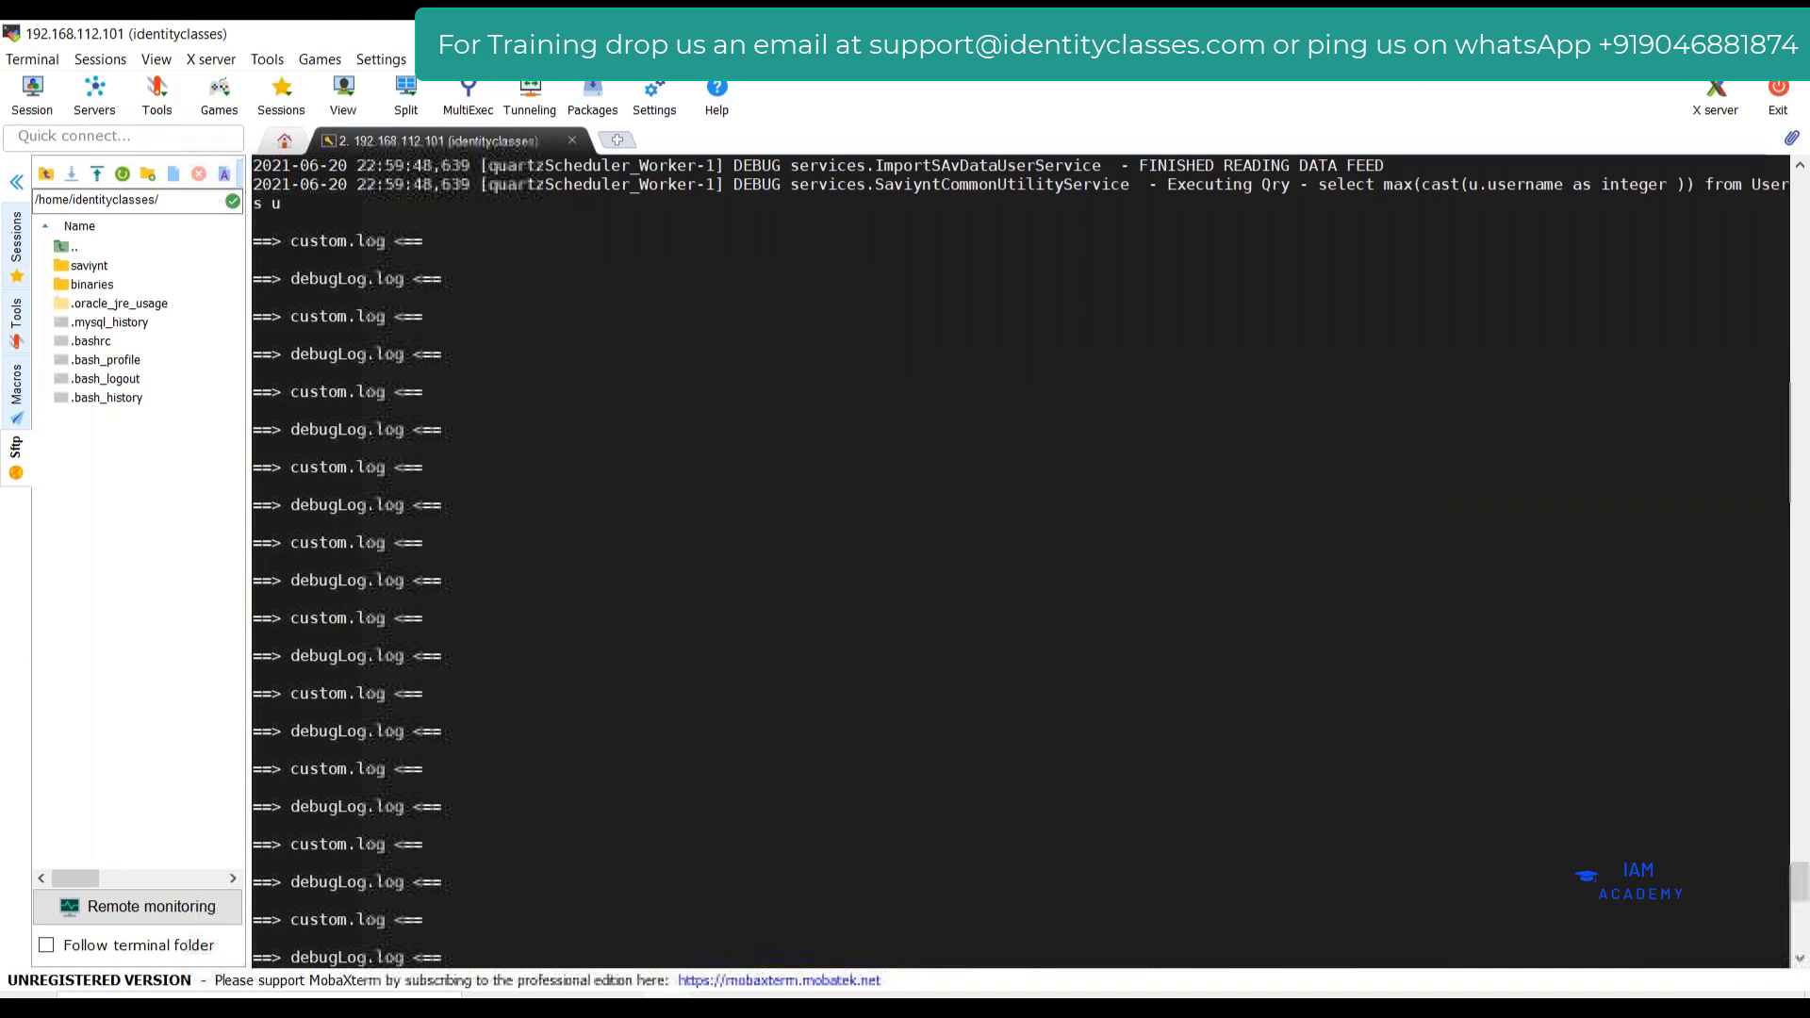
{"action": "scroll", "coordinate": [1021, 563], "scroll_direction": "up", "scroll_amount": 4}
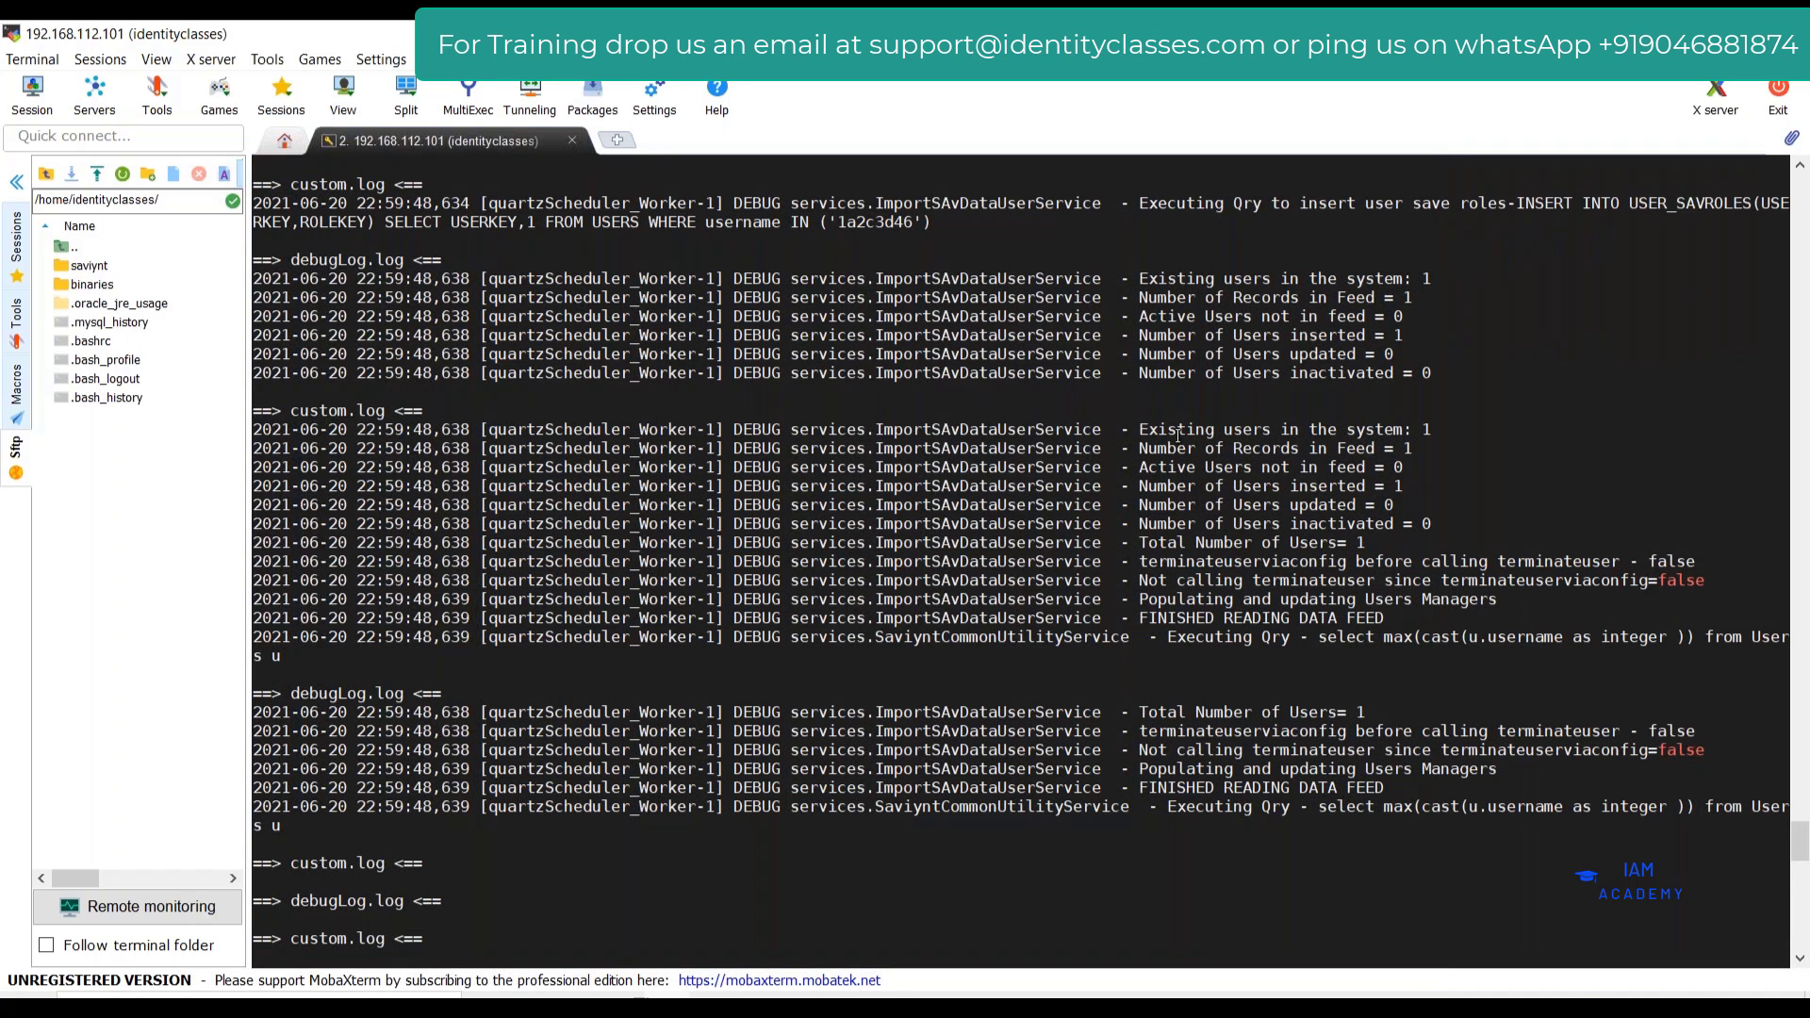
{"action": "left_click_drag", "start_coordinate": [1178, 434], "coordinate": [1299, 448]}
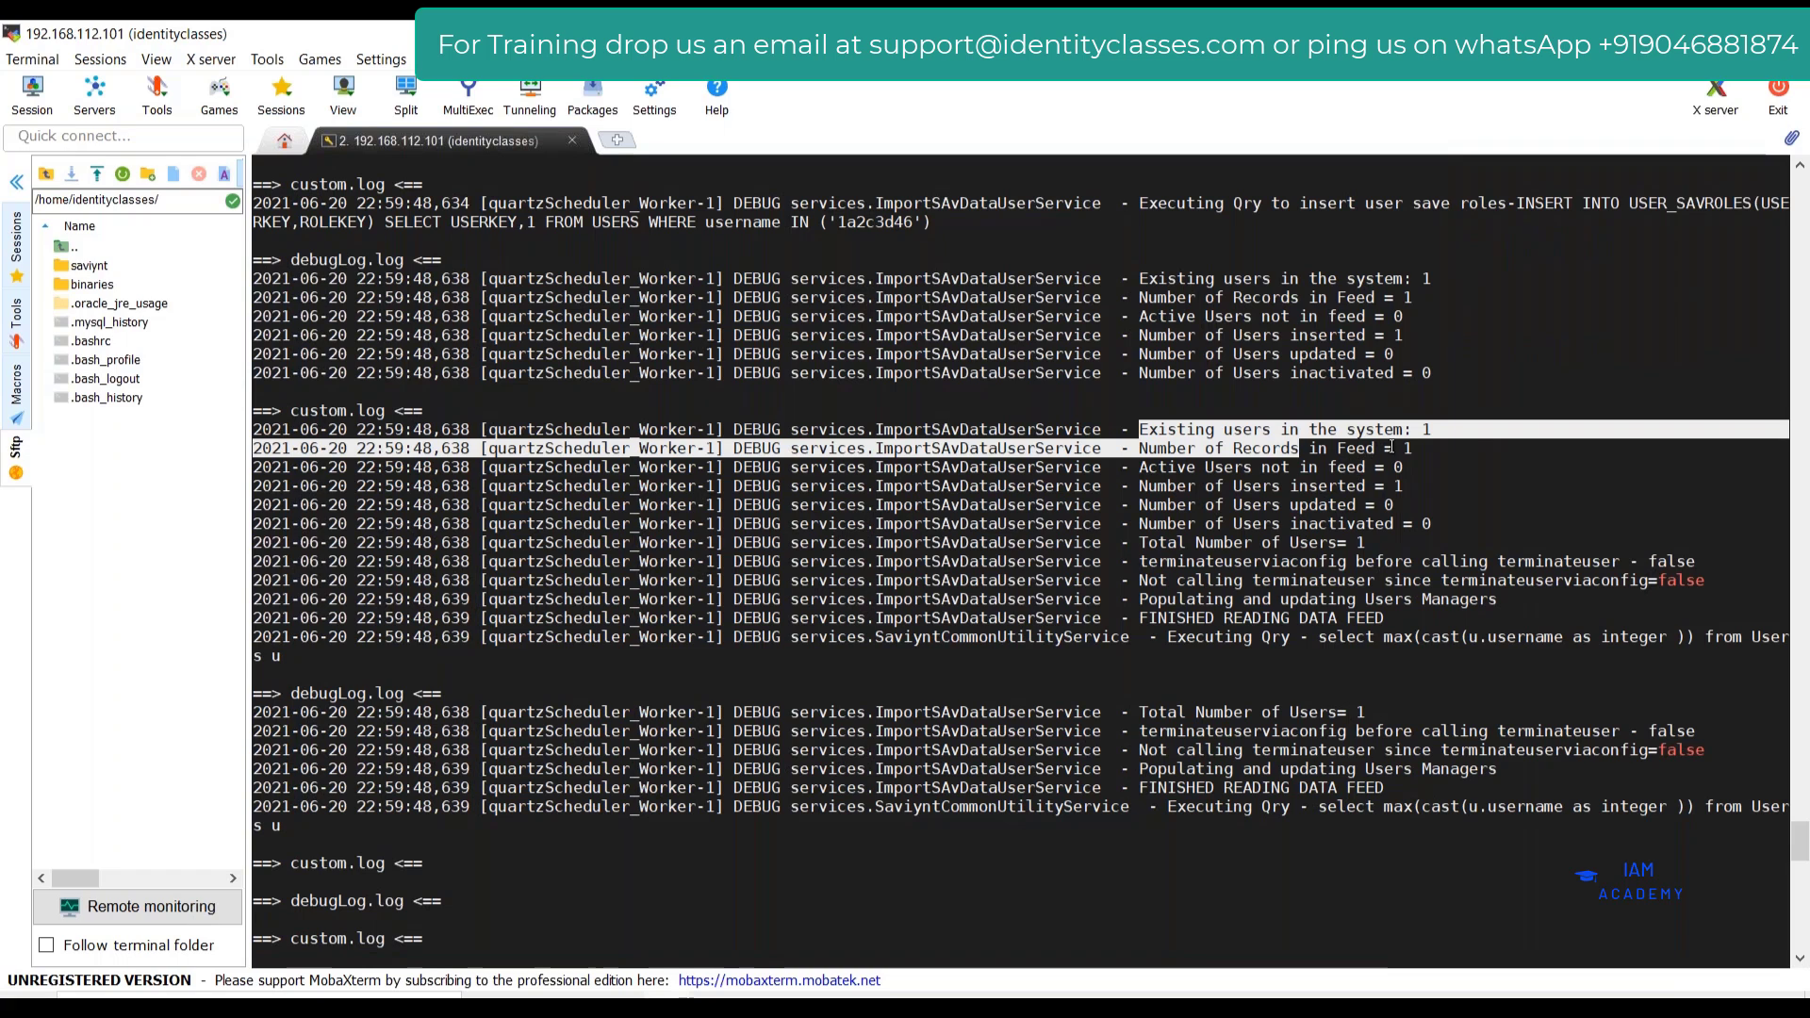
{"action": "left_click_drag", "start_coordinate": [1178, 466], "coordinate": [1393, 472]}
{"action": "left_click", "coordinate": [1184, 472]}
{"action": "left_click_drag", "start_coordinate": [1184, 471], "coordinate": [1383, 471]}
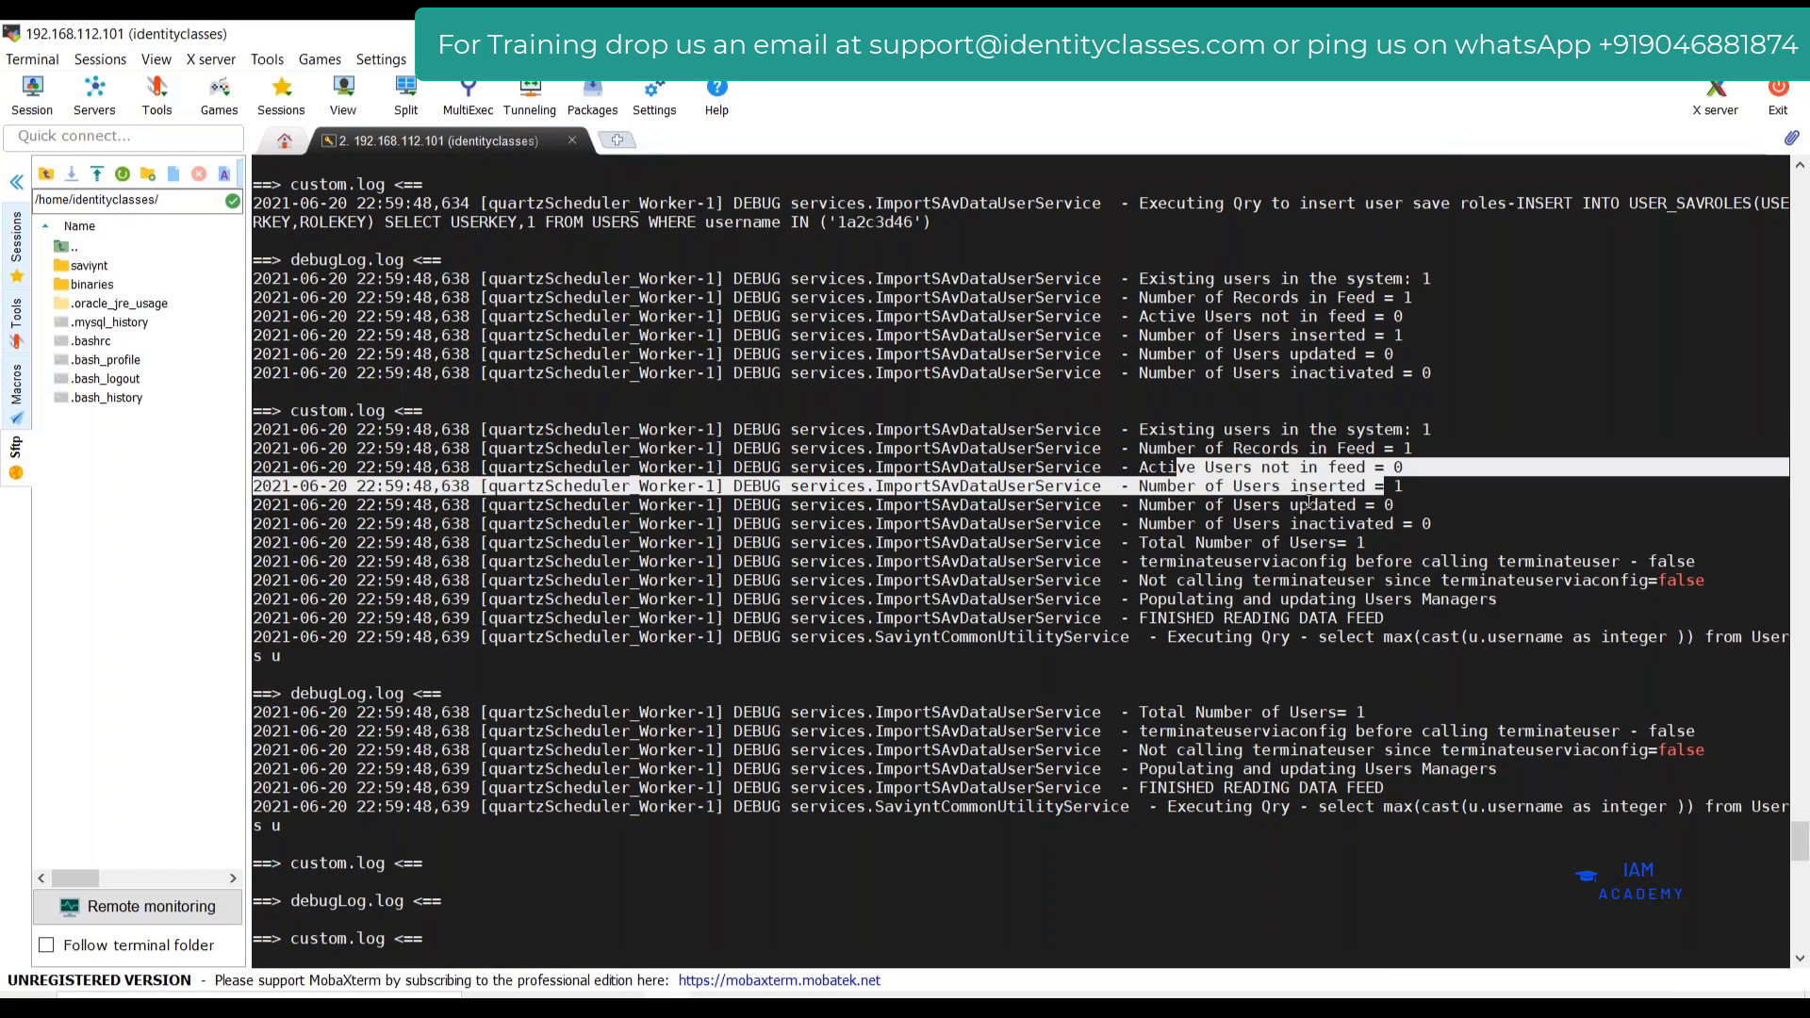
{"action": "left_click_drag", "start_coordinate": [1242, 505], "coordinate": [1408, 625]}
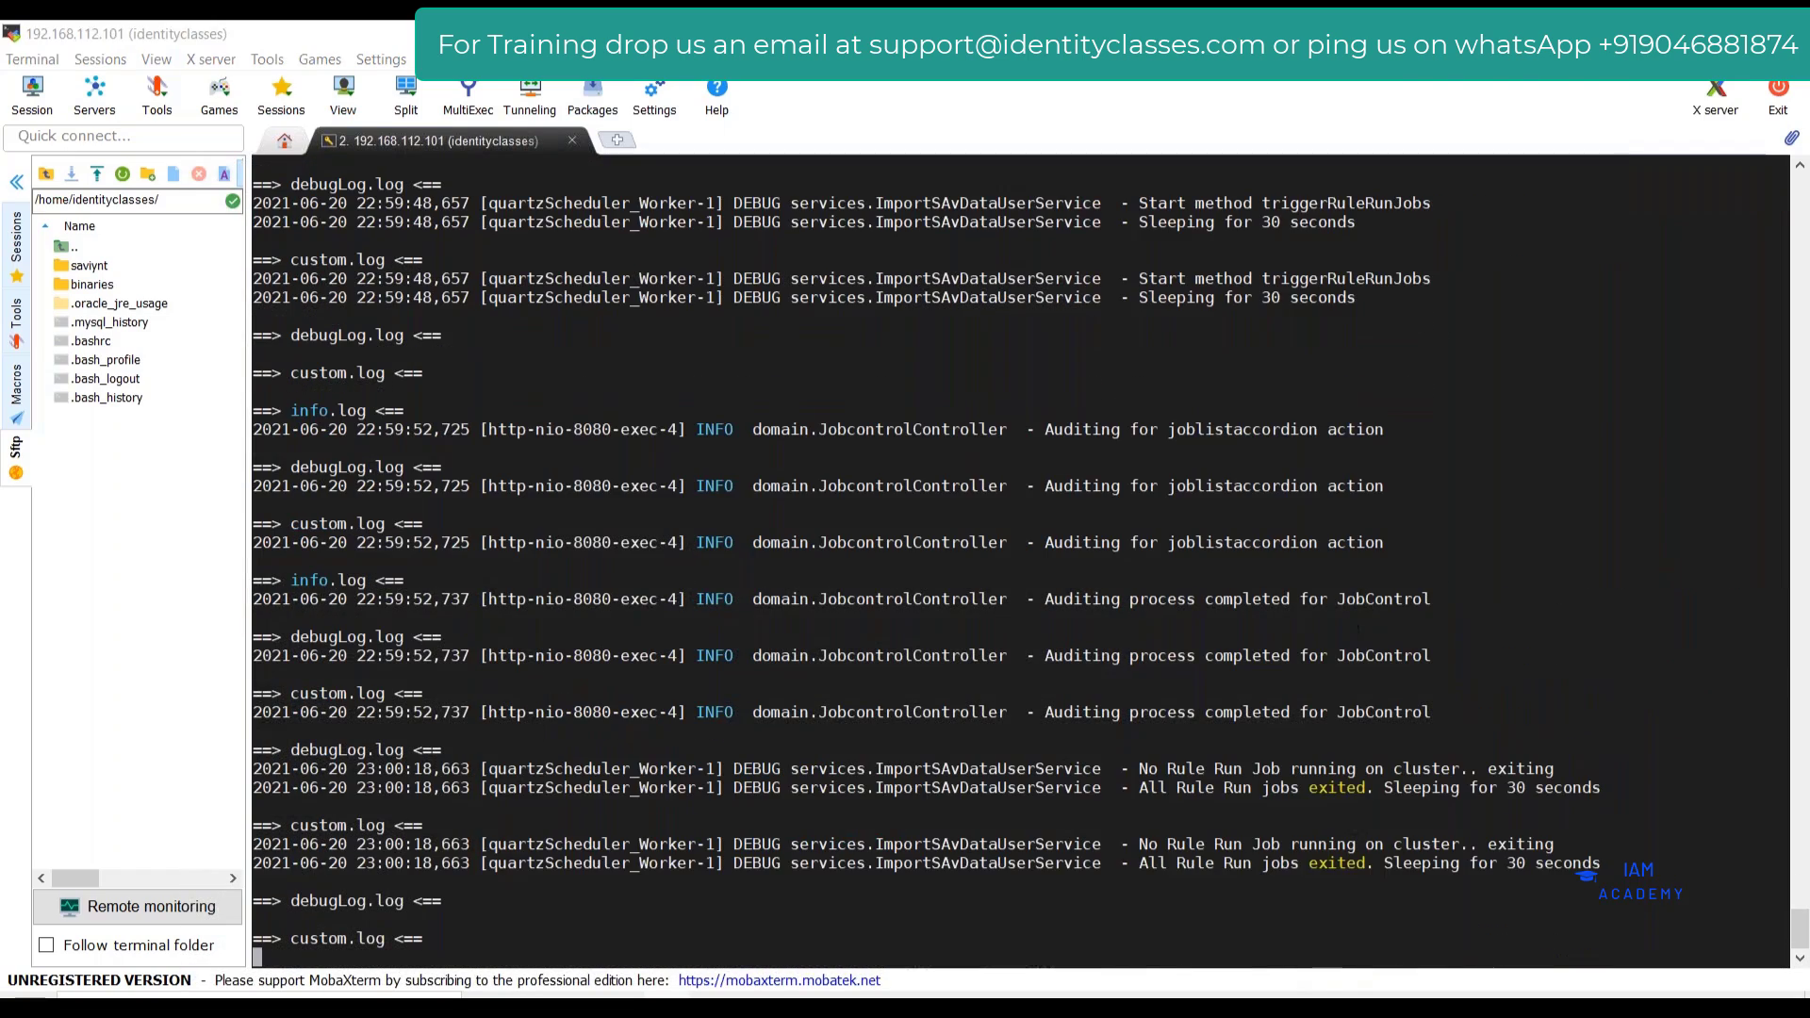
{"action": "key", "text": "alt+Tab"}
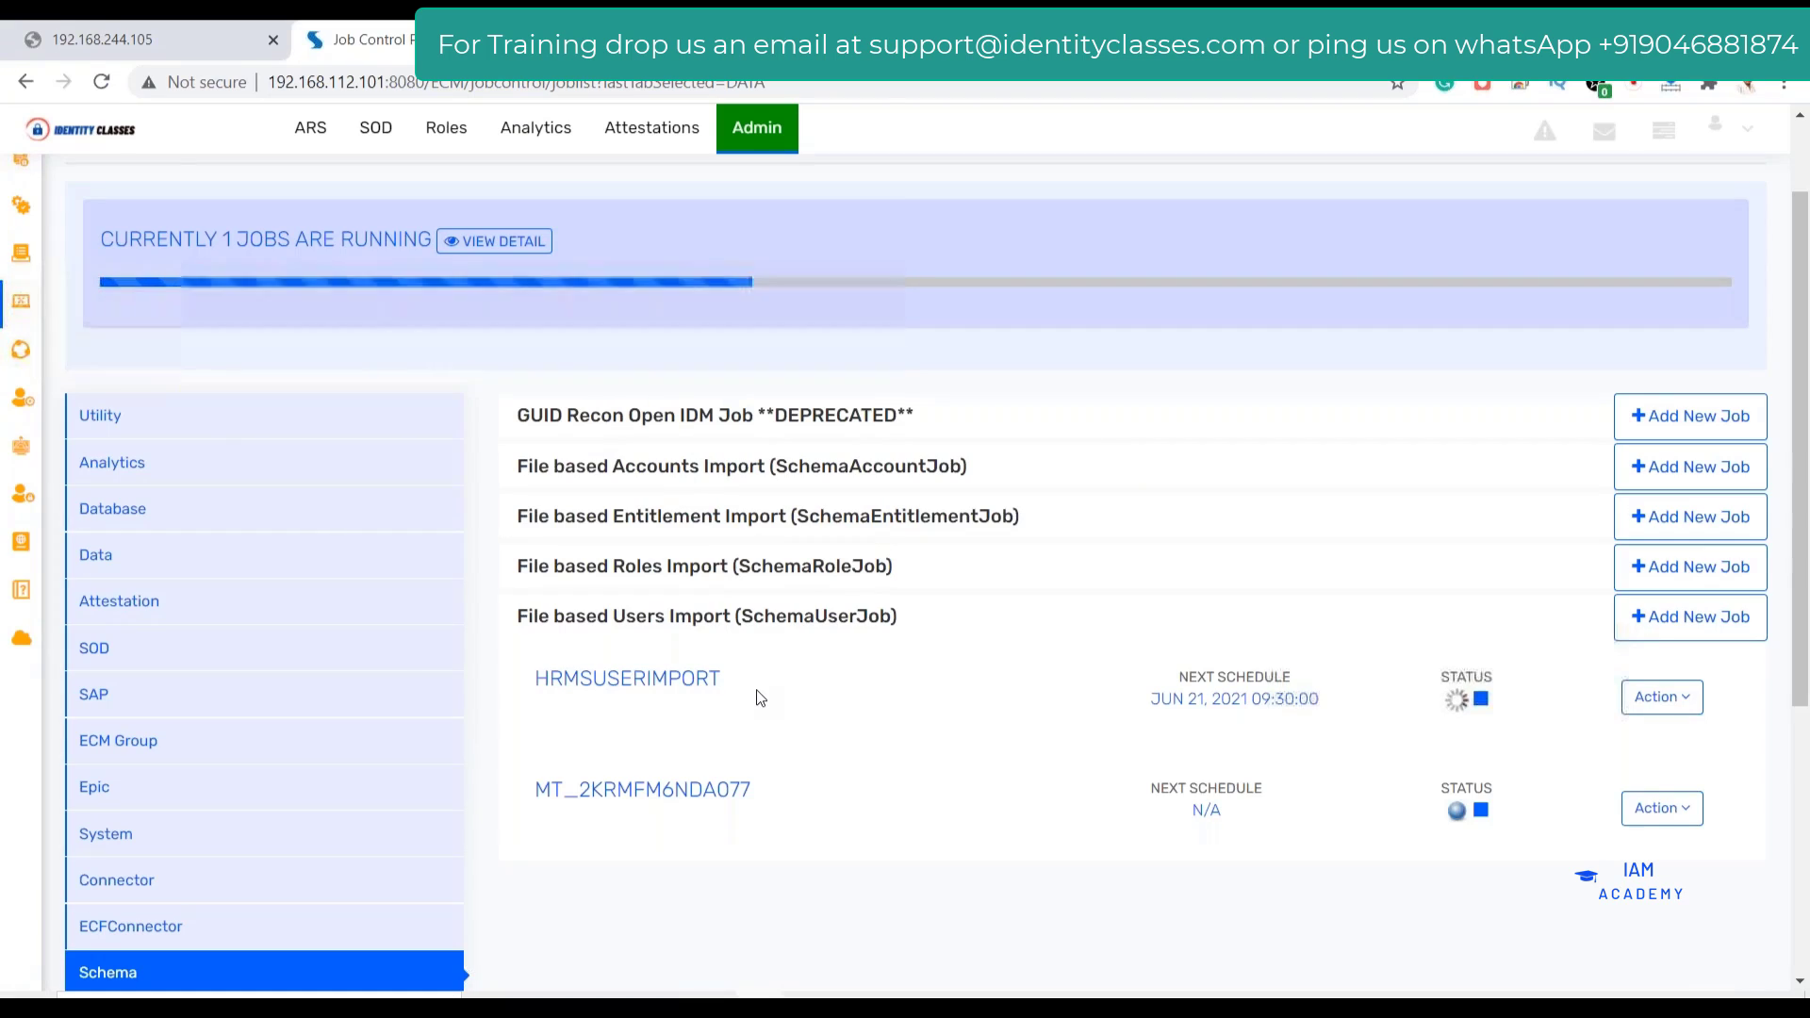
{"action": "key", "text": "alt+Tab"}
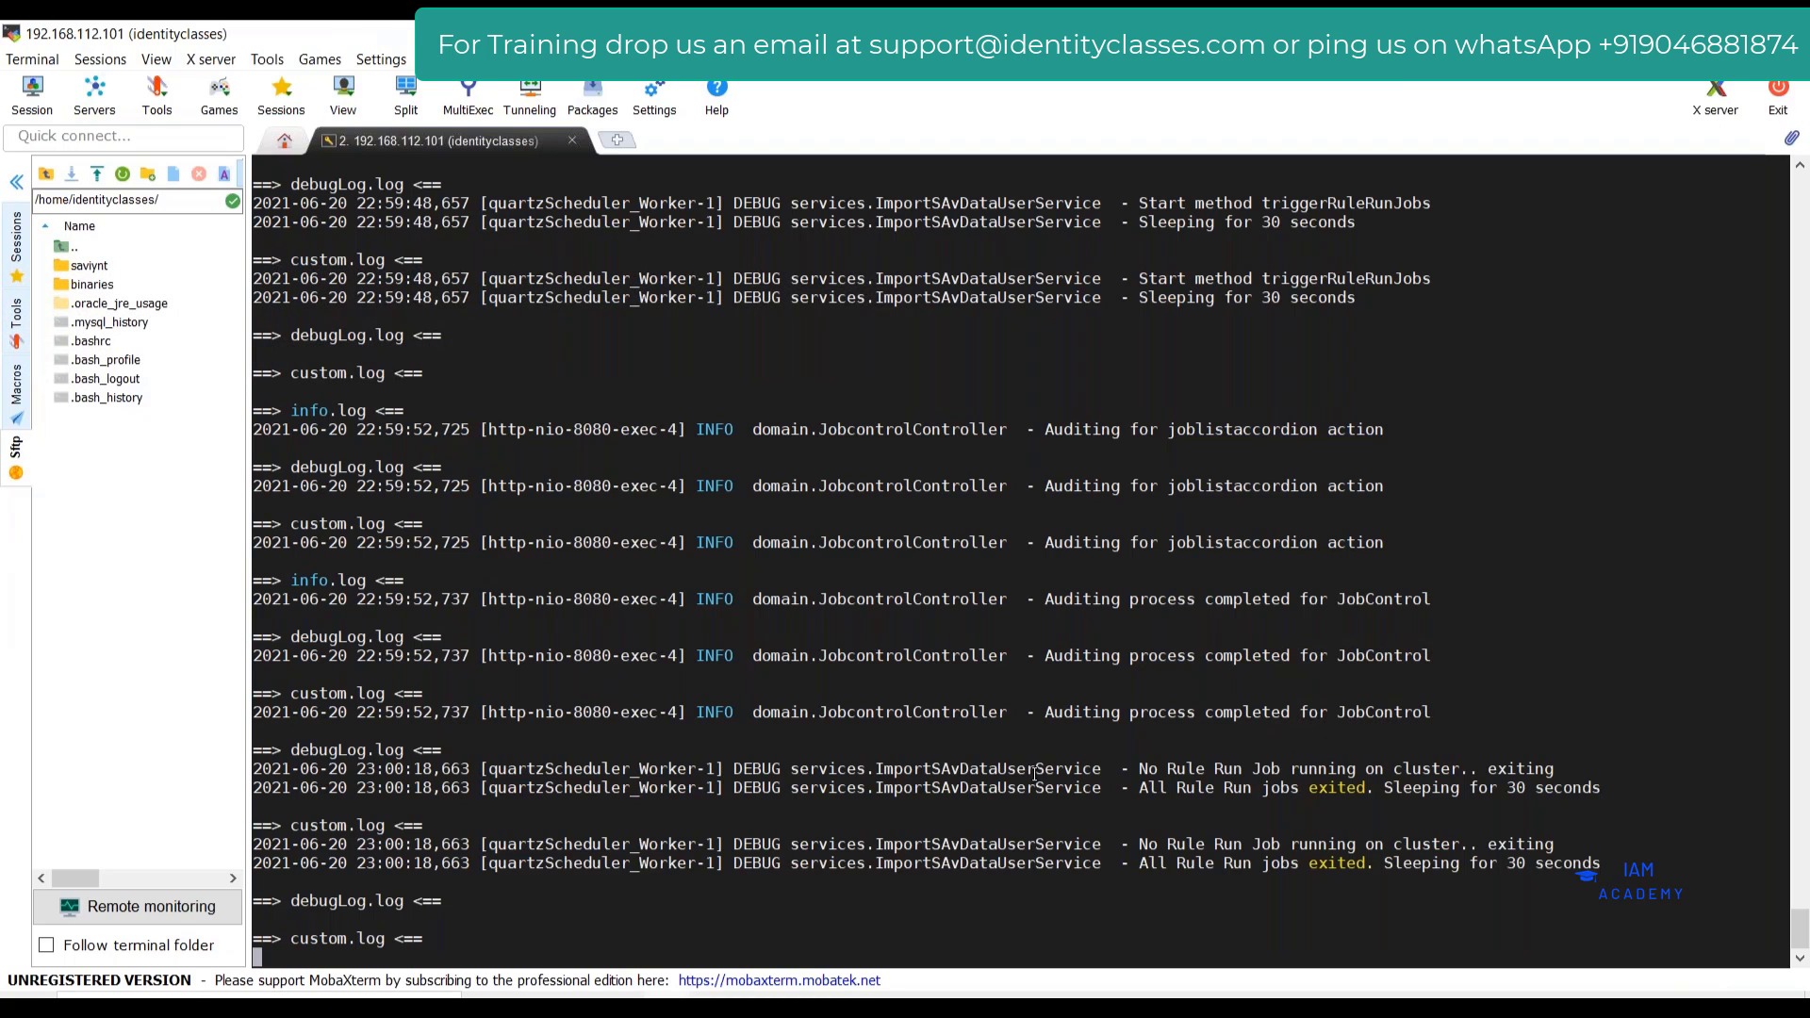
Switch to the browser, view the details of the currently running jobs, and return to the Job Control Panel
{"action": "key", "text": "alt+Tab"}
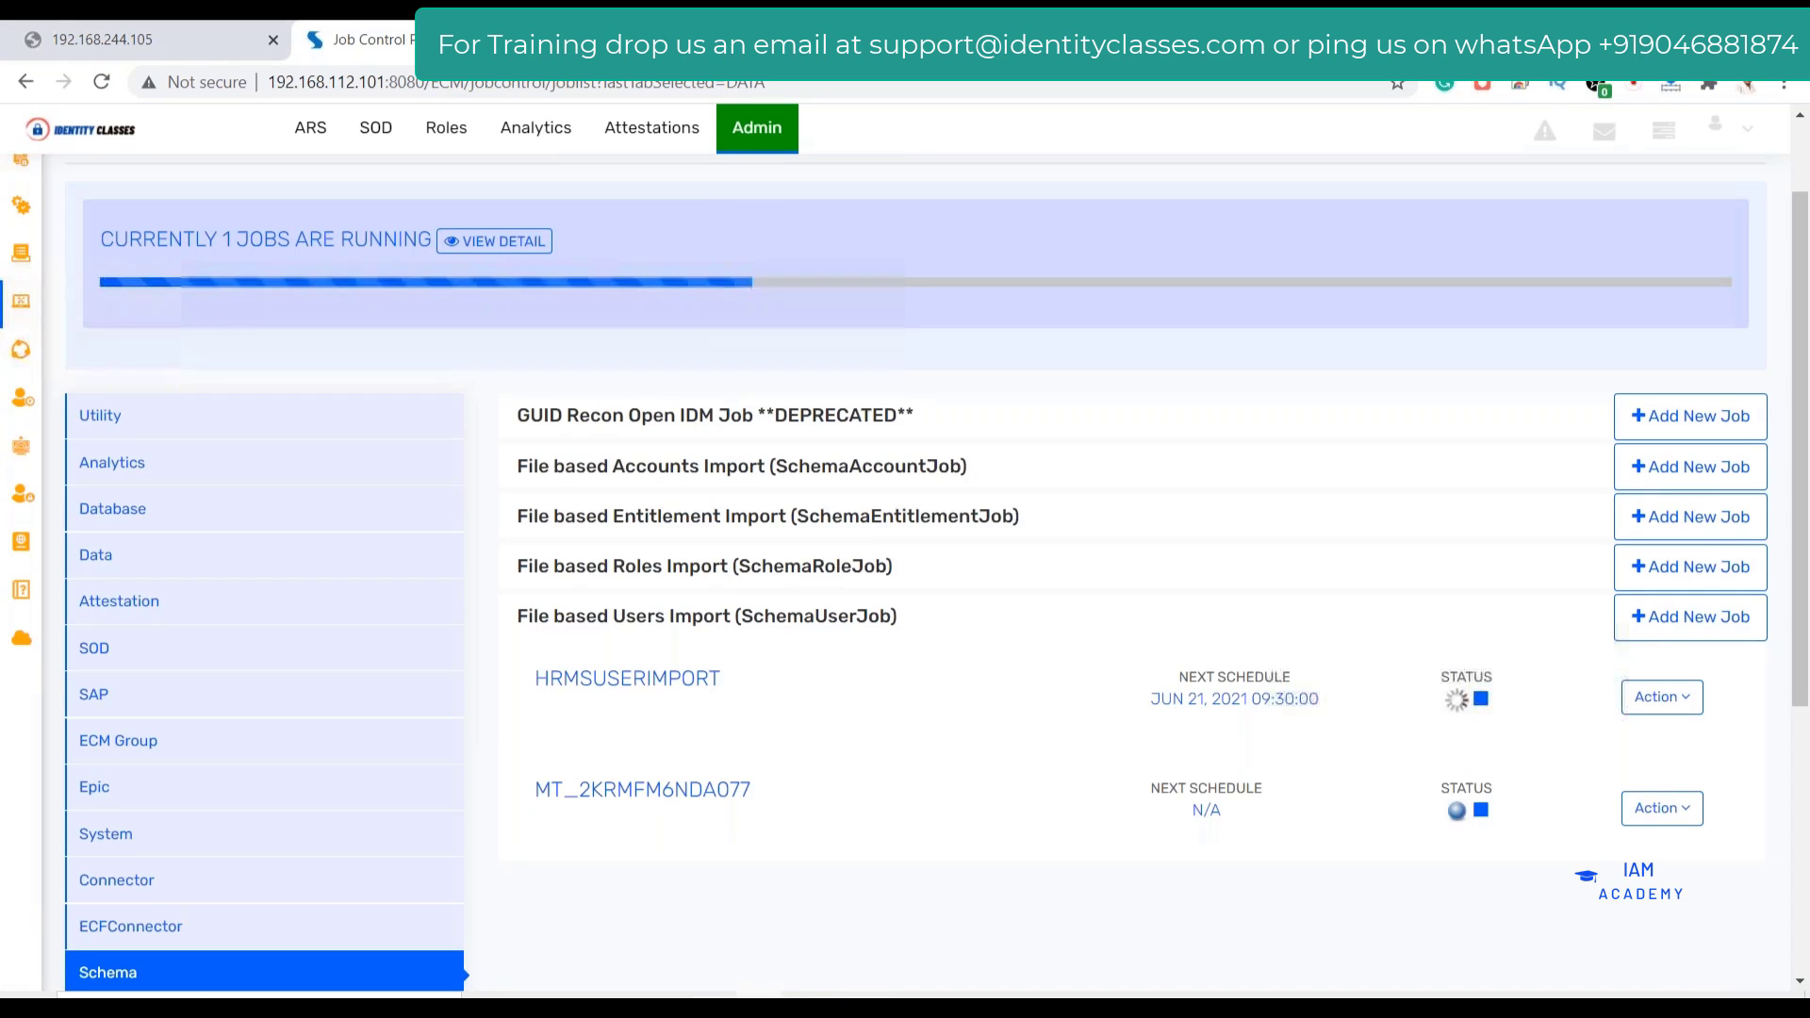
{"action": "left_click", "coordinate": [471, 240]}
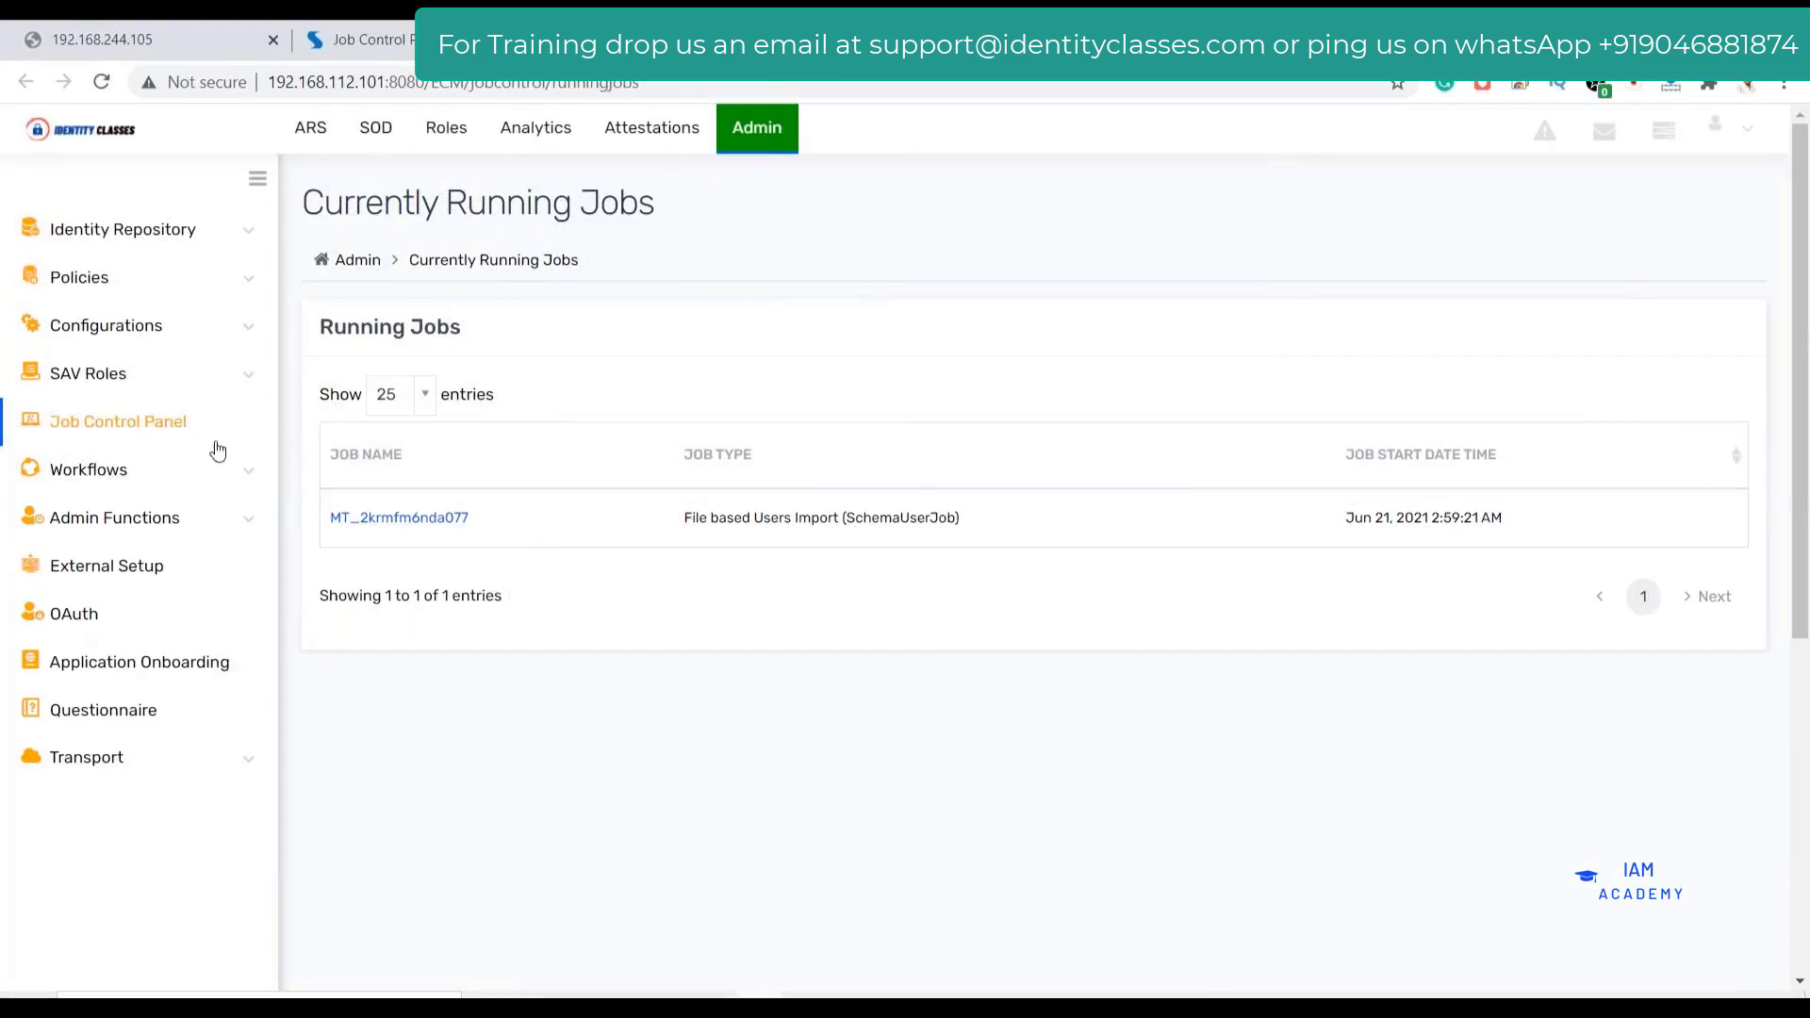
{"action": "left_click", "coordinate": [214, 419]}
Reload the Job Control Panel and reopen the Schema category to recheck the user import job's status
{"action": "key", "text": "alt+Tab"}
{"action": "key", "text": "alt+Tab"}
{"action": "scroll", "coordinate": [905, 566], "scroll_direction": "down", "scroll_amount": 5}
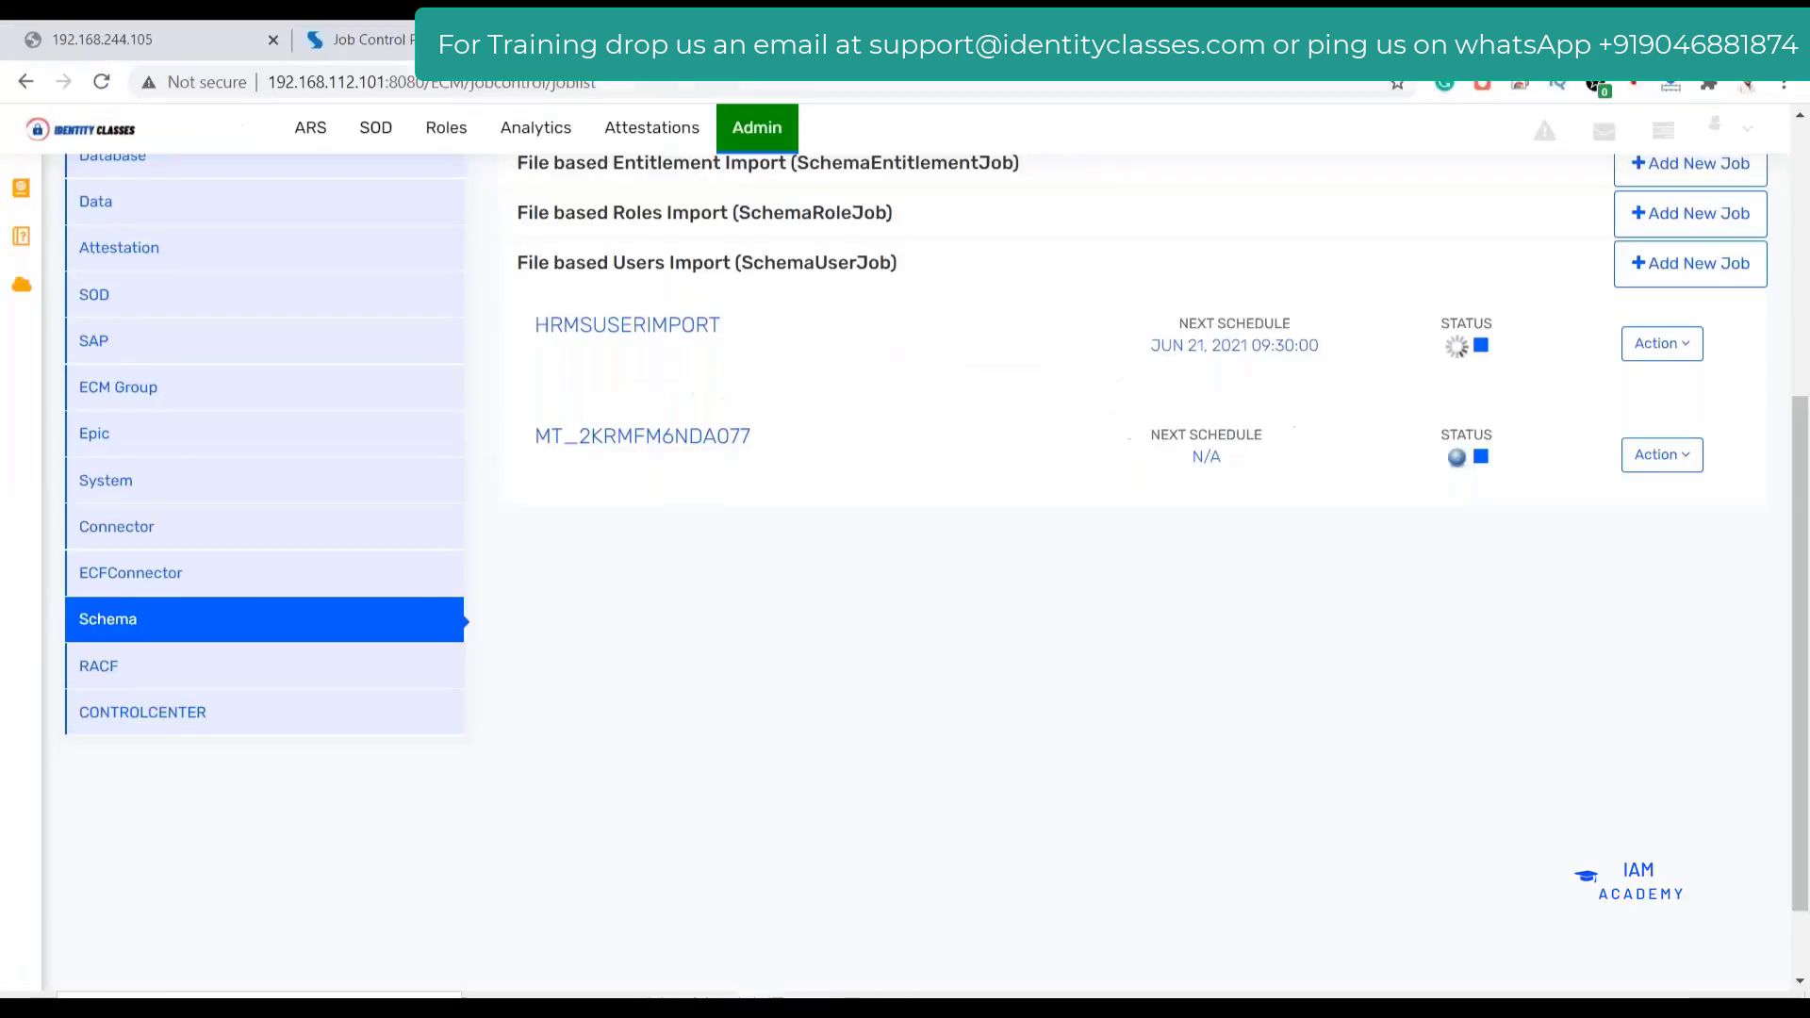
{"action": "scroll", "coordinate": [857, 461], "scroll_direction": "up", "scroll_amount": 4}
{"action": "key", "text": "F5"}
{"action": "scroll", "coordinate": [857, 461], "scroll_direction": "down", "scroll_amount": 1}
{"action": "left_click", "coordinate": [108, 975]}
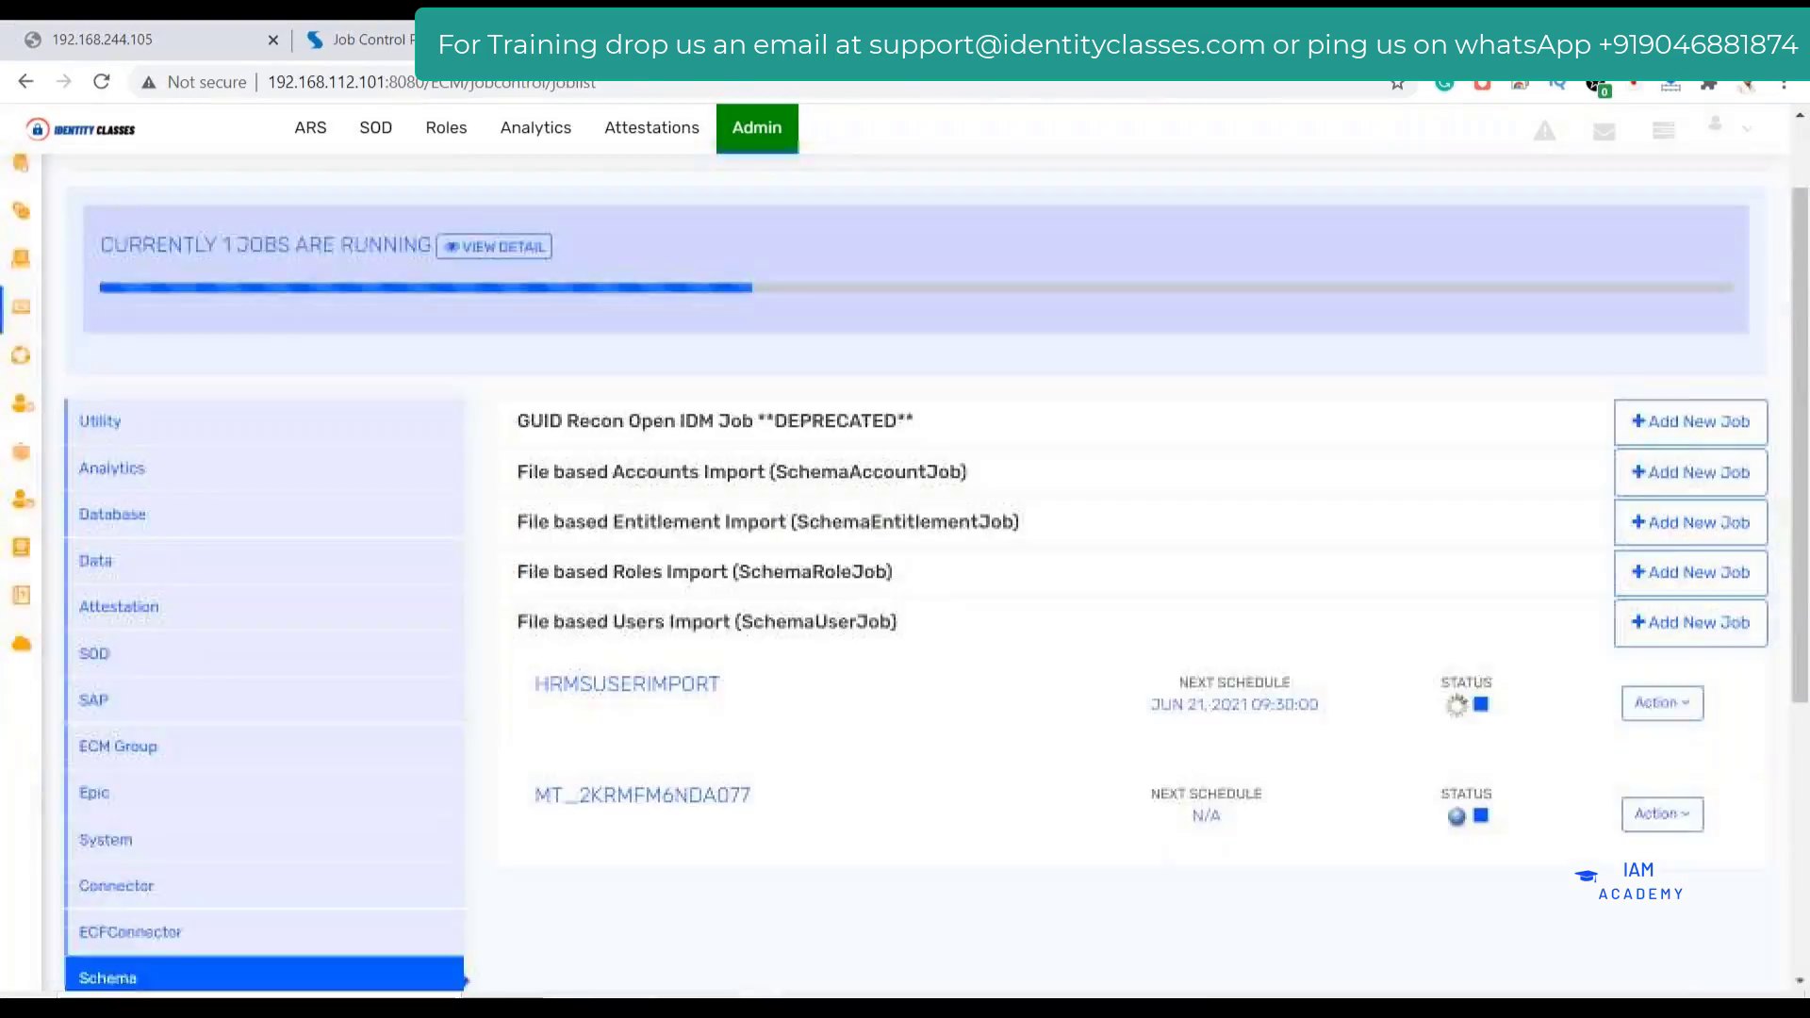
Keep monitoring the running-job indicator and expand File based Users Import (SchemaUserJob) to check the status of HRMSUSERIMPORT
{"action": "key", "text": "alt+Tab"}
{"action": "key", "text": "alt+Tab"}
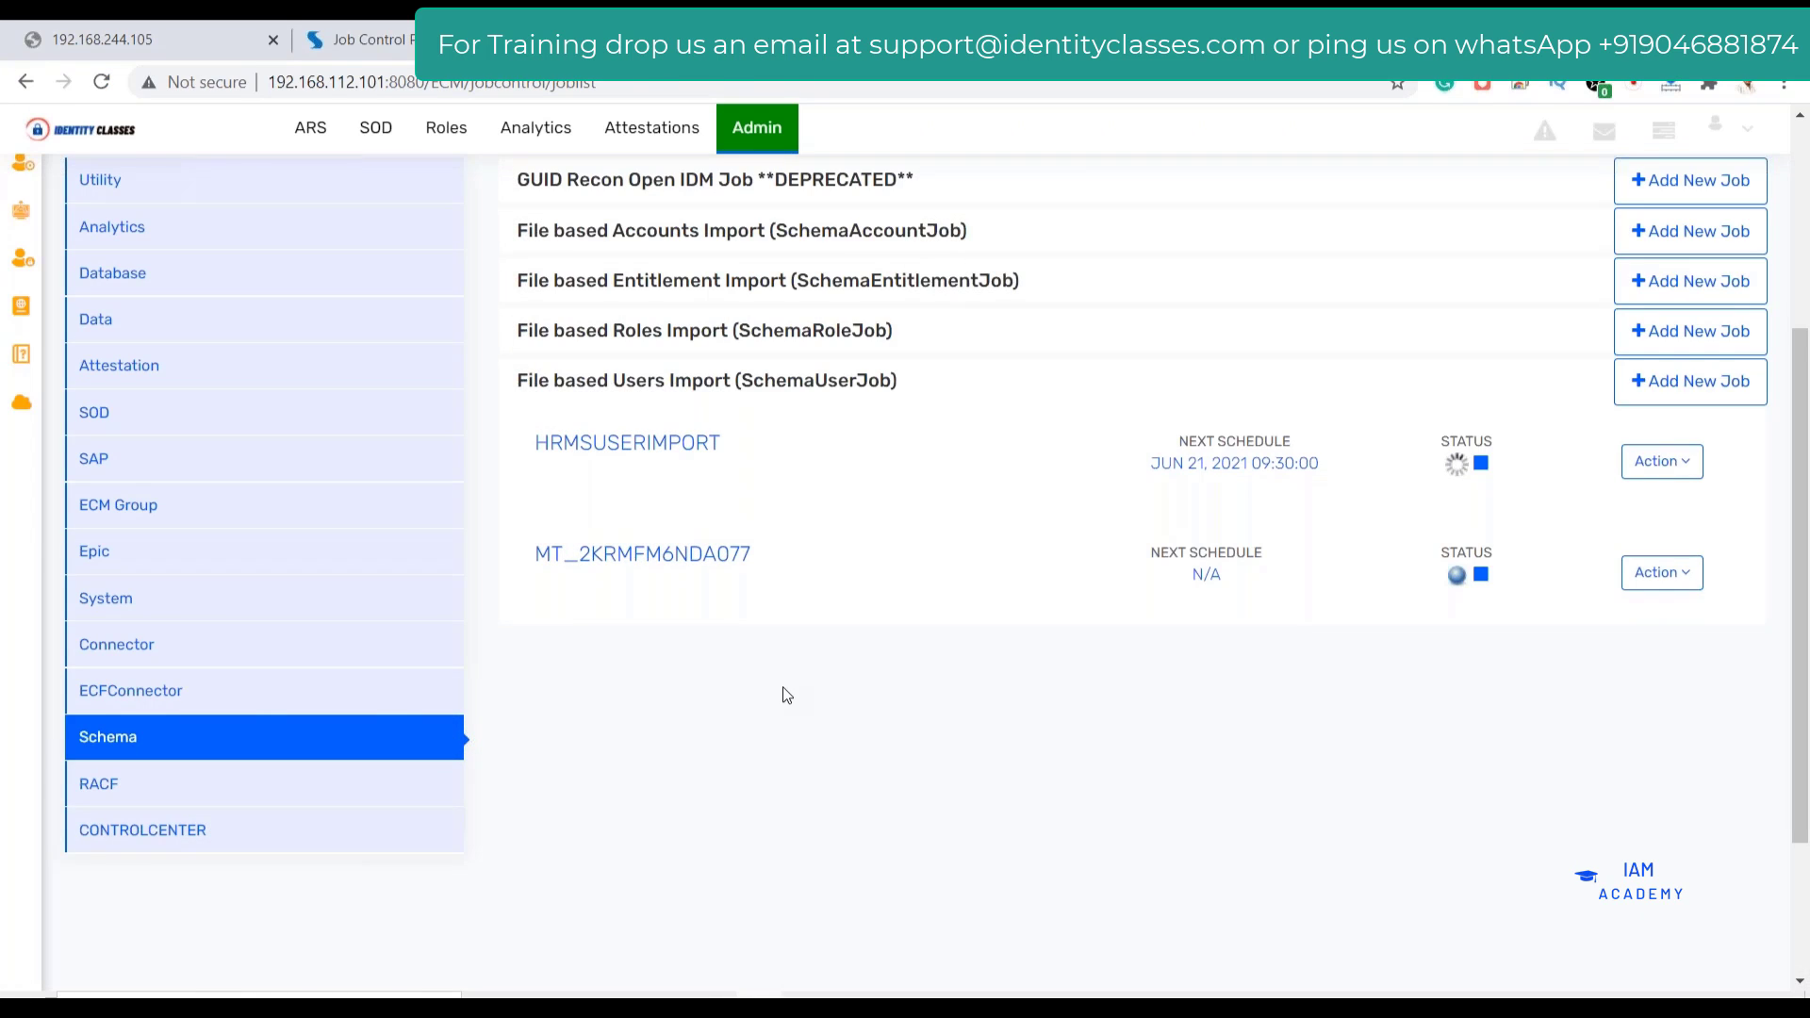
{"action": "key", "text": "alt+Tab"}
{"action": "key", "text": "alt+Tab"}
{"action": "scroll", "coordinate": [786, 695], "scroll_direction": "down", "scroll_amount": 1}
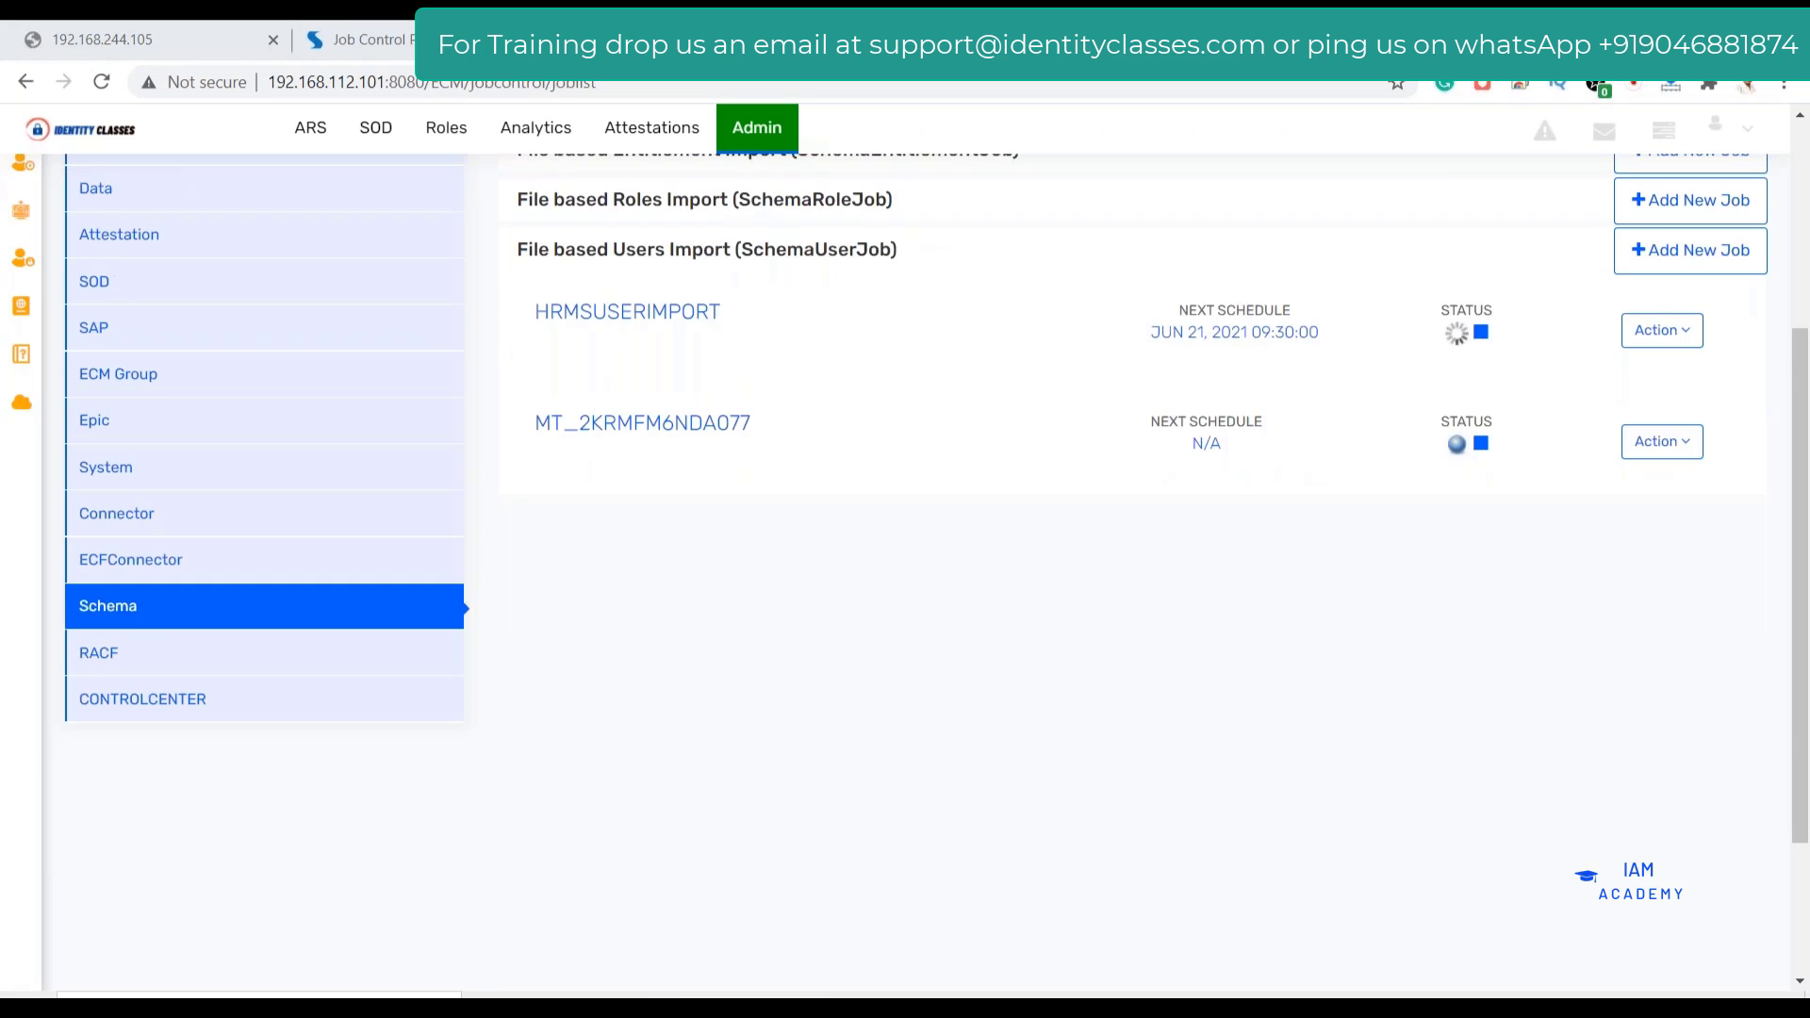
{"action": "scroll", "coordinate": [1066, 472], "scroll_direction": "up", "scroll_amount": 4}
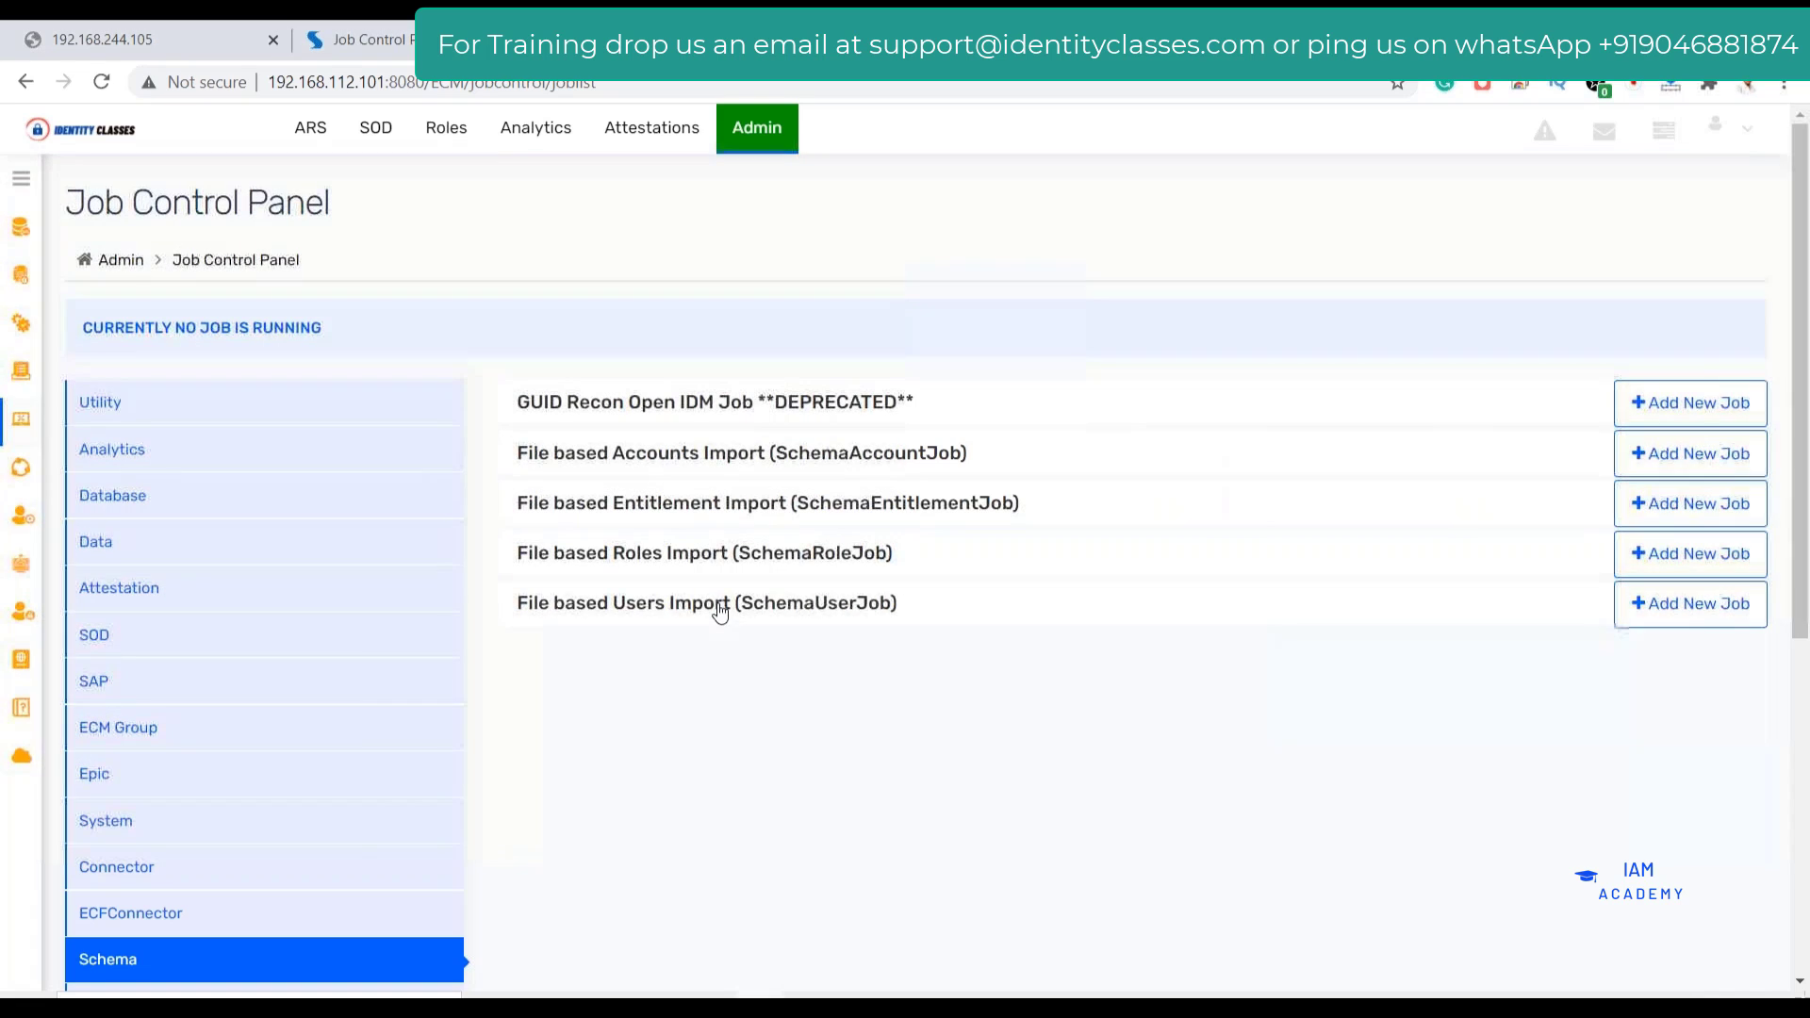
{"action": "double_click", "coordinate": [720, 611]}
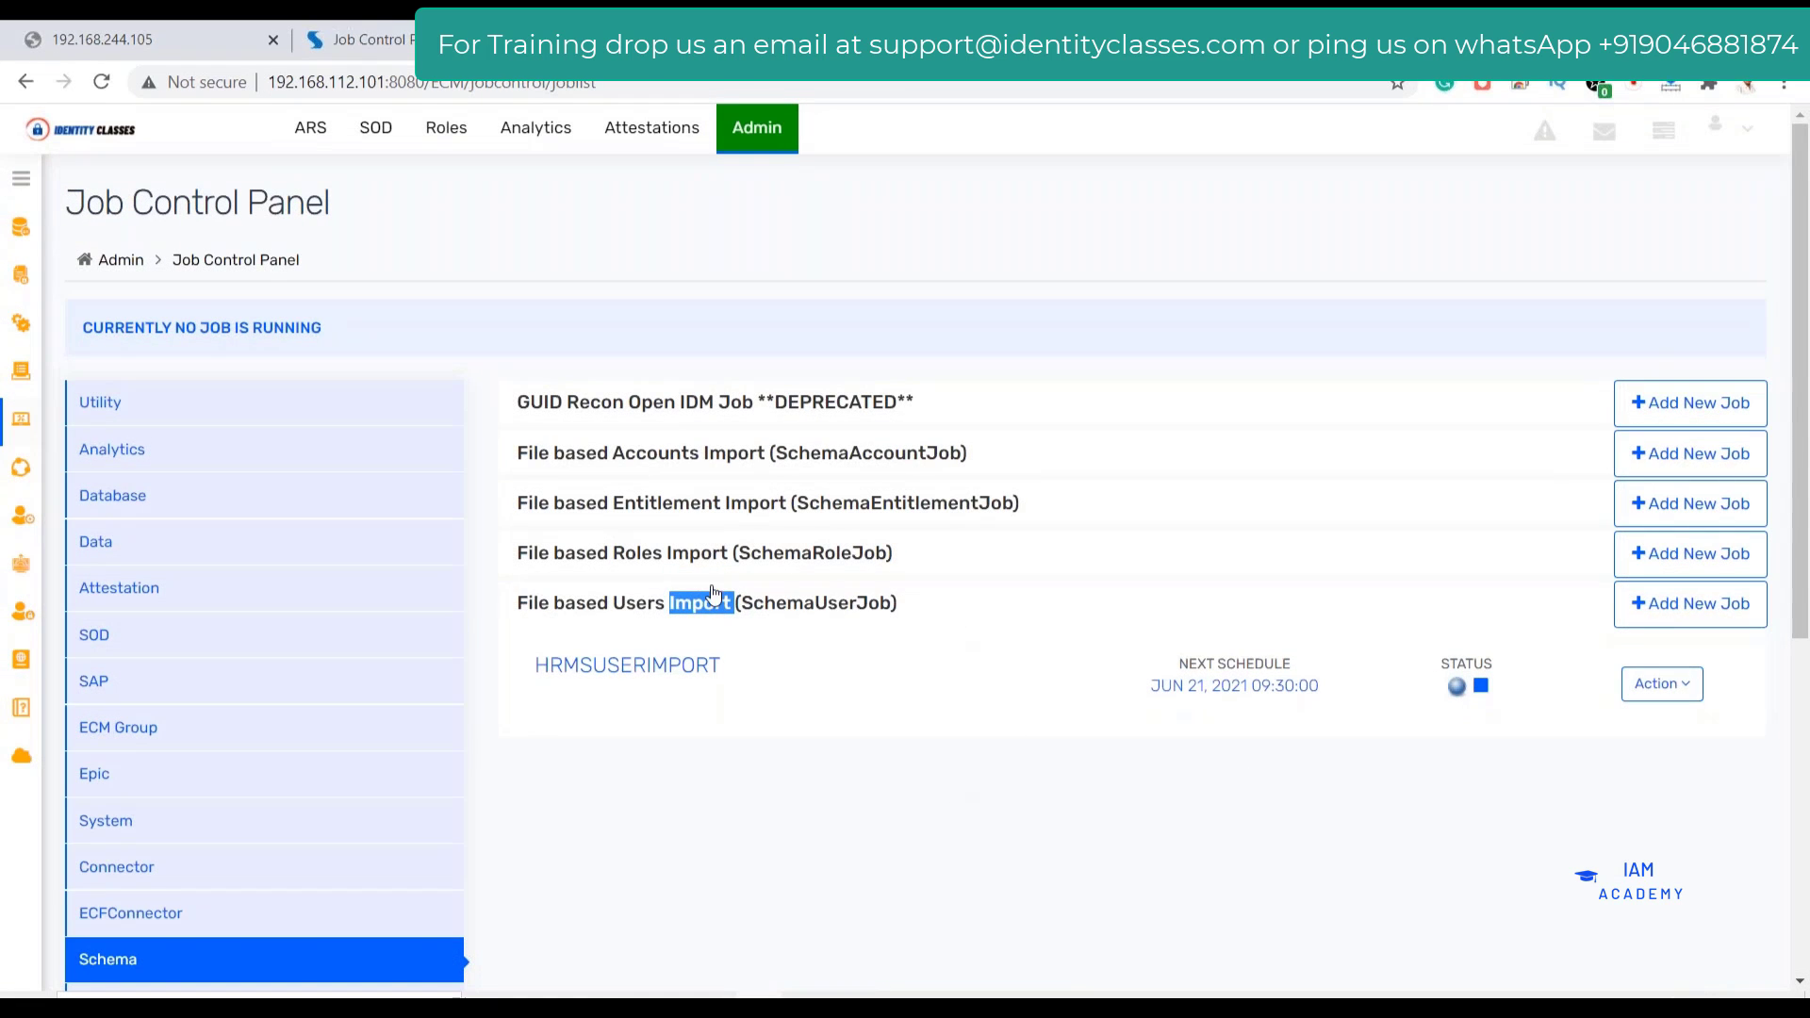
Switch to MobaXterm and examine the final import log entries about the contractorschemauser.csv data file
{"action": "key", "text": "alt+Tab"}
{"action": "scroll", "coordinate": [936, 719], "scroll_direction": "up", "scroll_amount": 5}
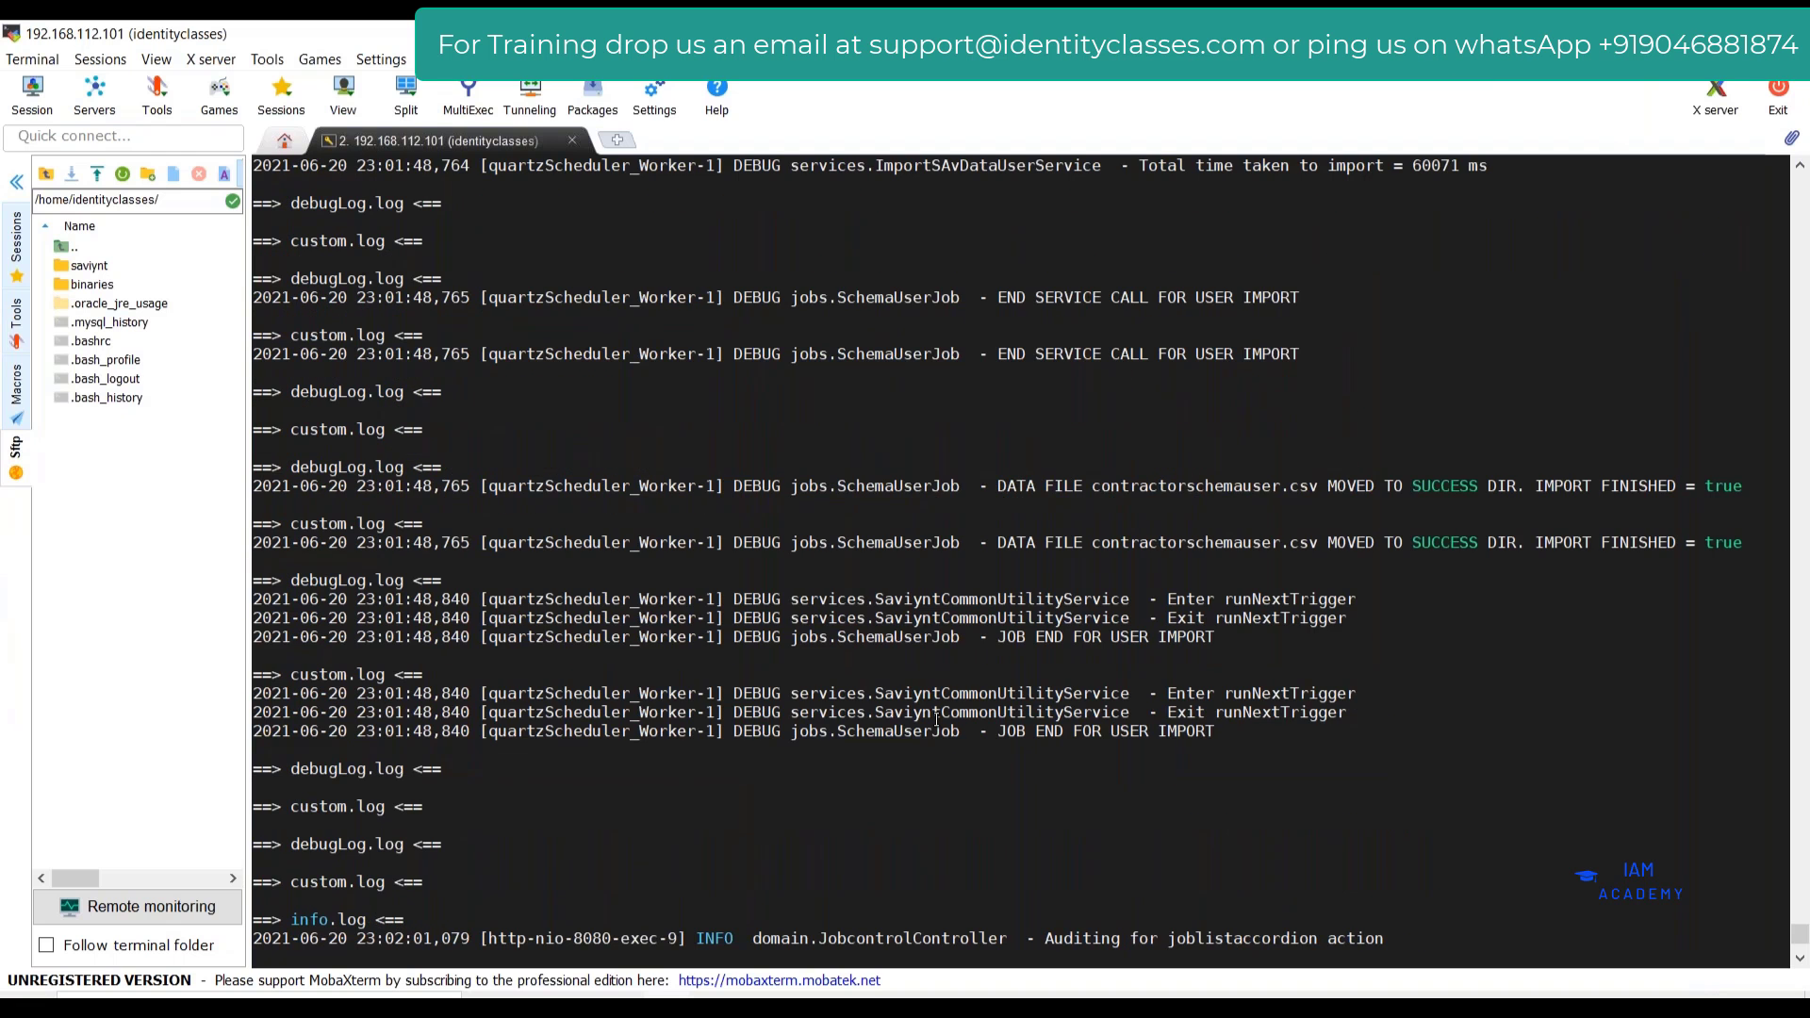
{"action": "double_click", "coordinate": [1136, 483]}
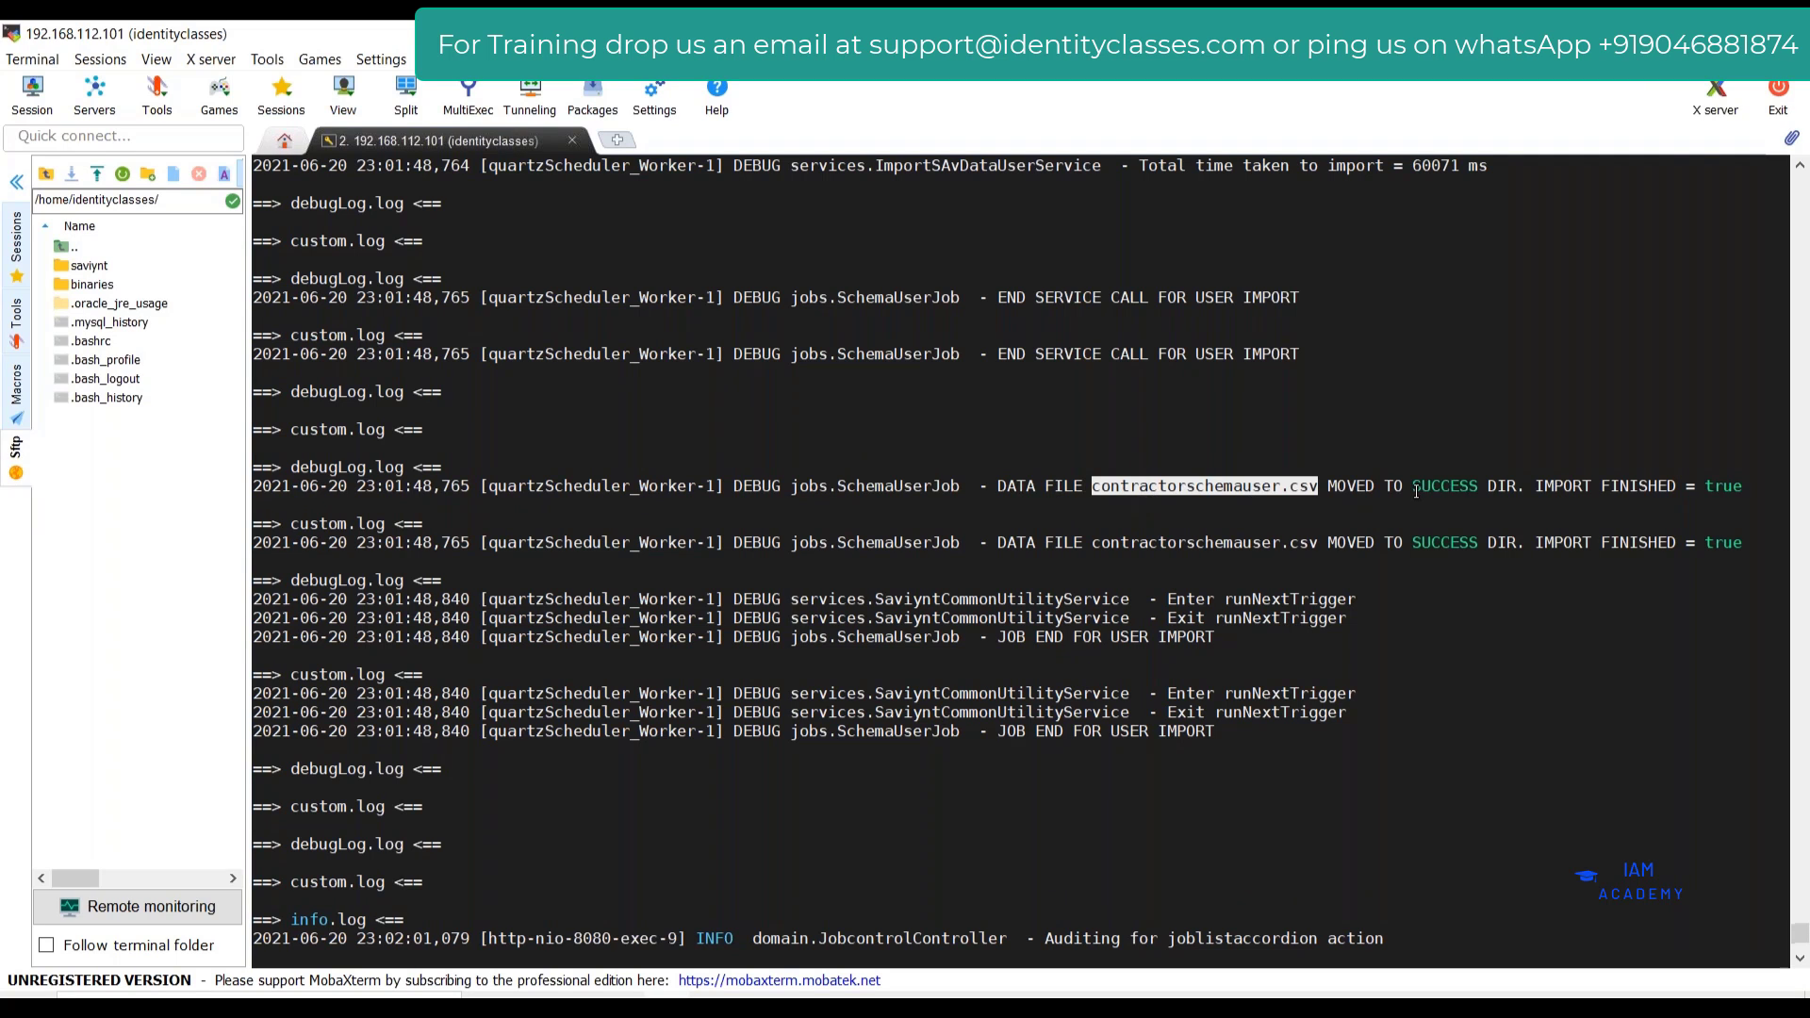
{"action": "scroll", "coordinate": [1415, 491], "scroll_direction": "up", "scroll_amount": 1}
{"action": "scroll", "coordinate": [1225, 566], "scroll_direction": "down", "scroll_amount": 1}
Switch to the browser and open the Users list of the Identity Repository
{"action": "key", "text": "alt+Tab"}
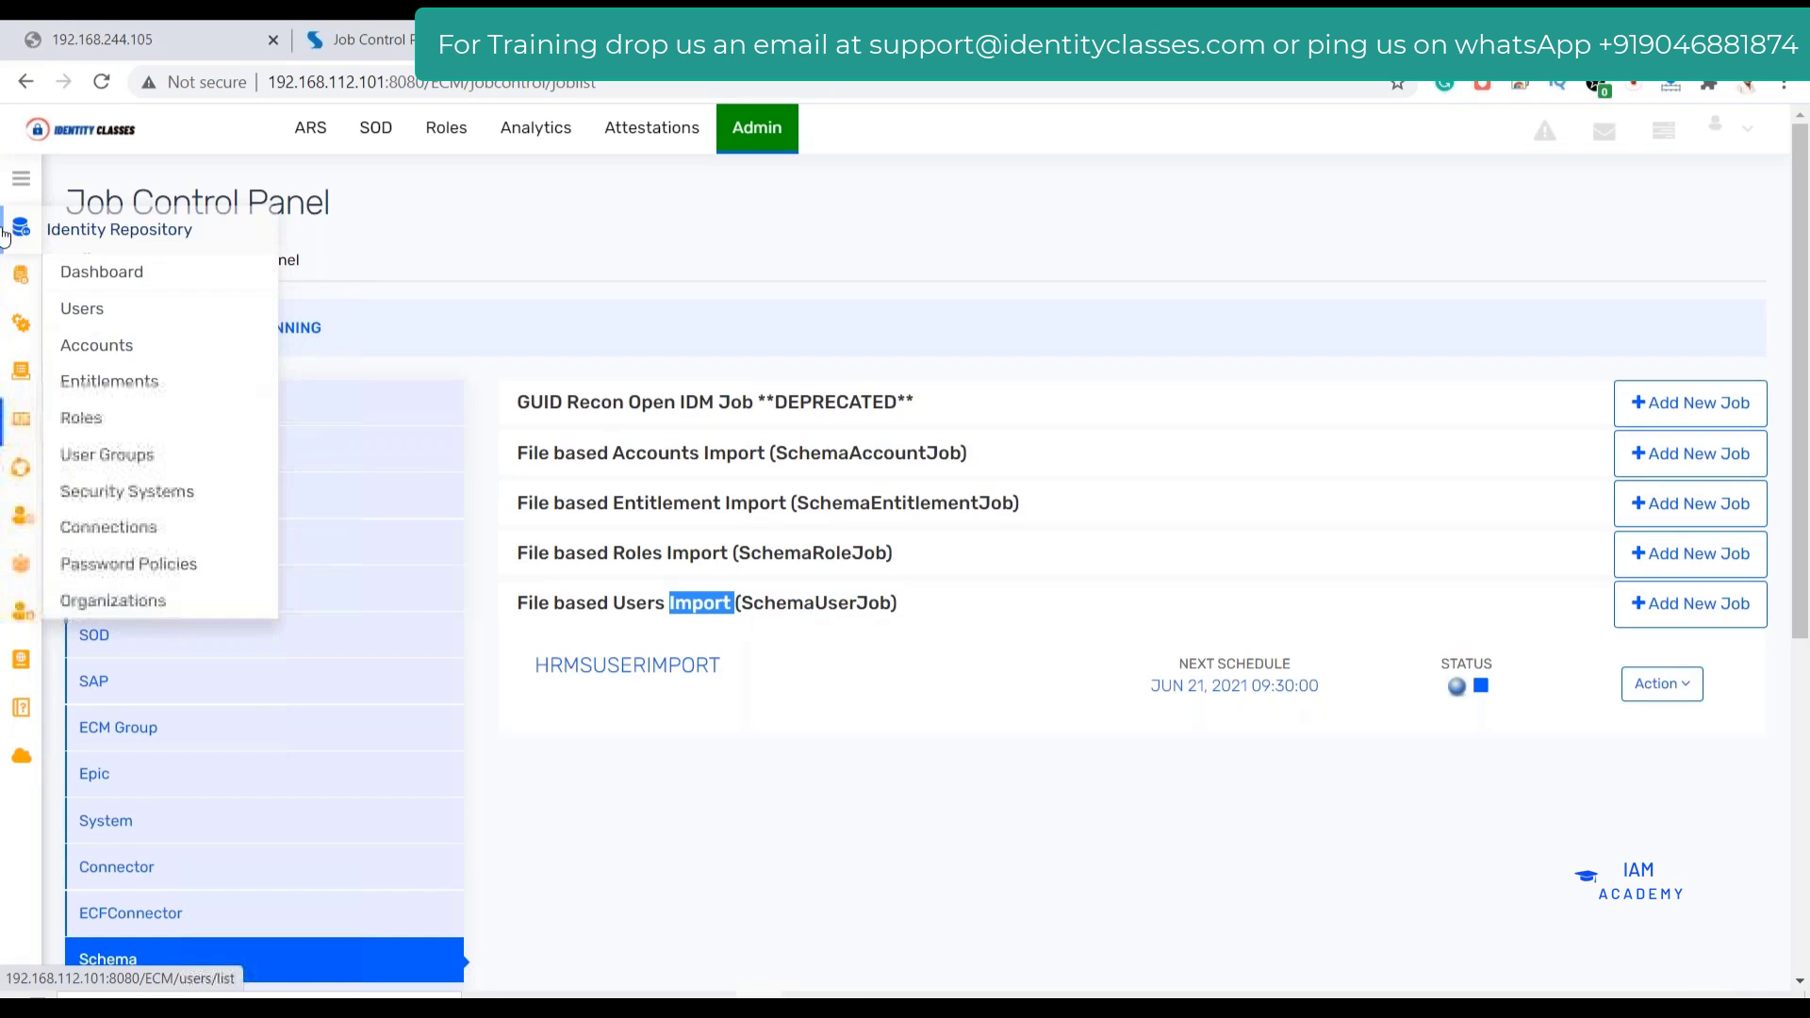
{"action": "mouse_move", "coordinate": [21, 275]}
{"action": "mouse_move", "coordinate": [21, 228]}
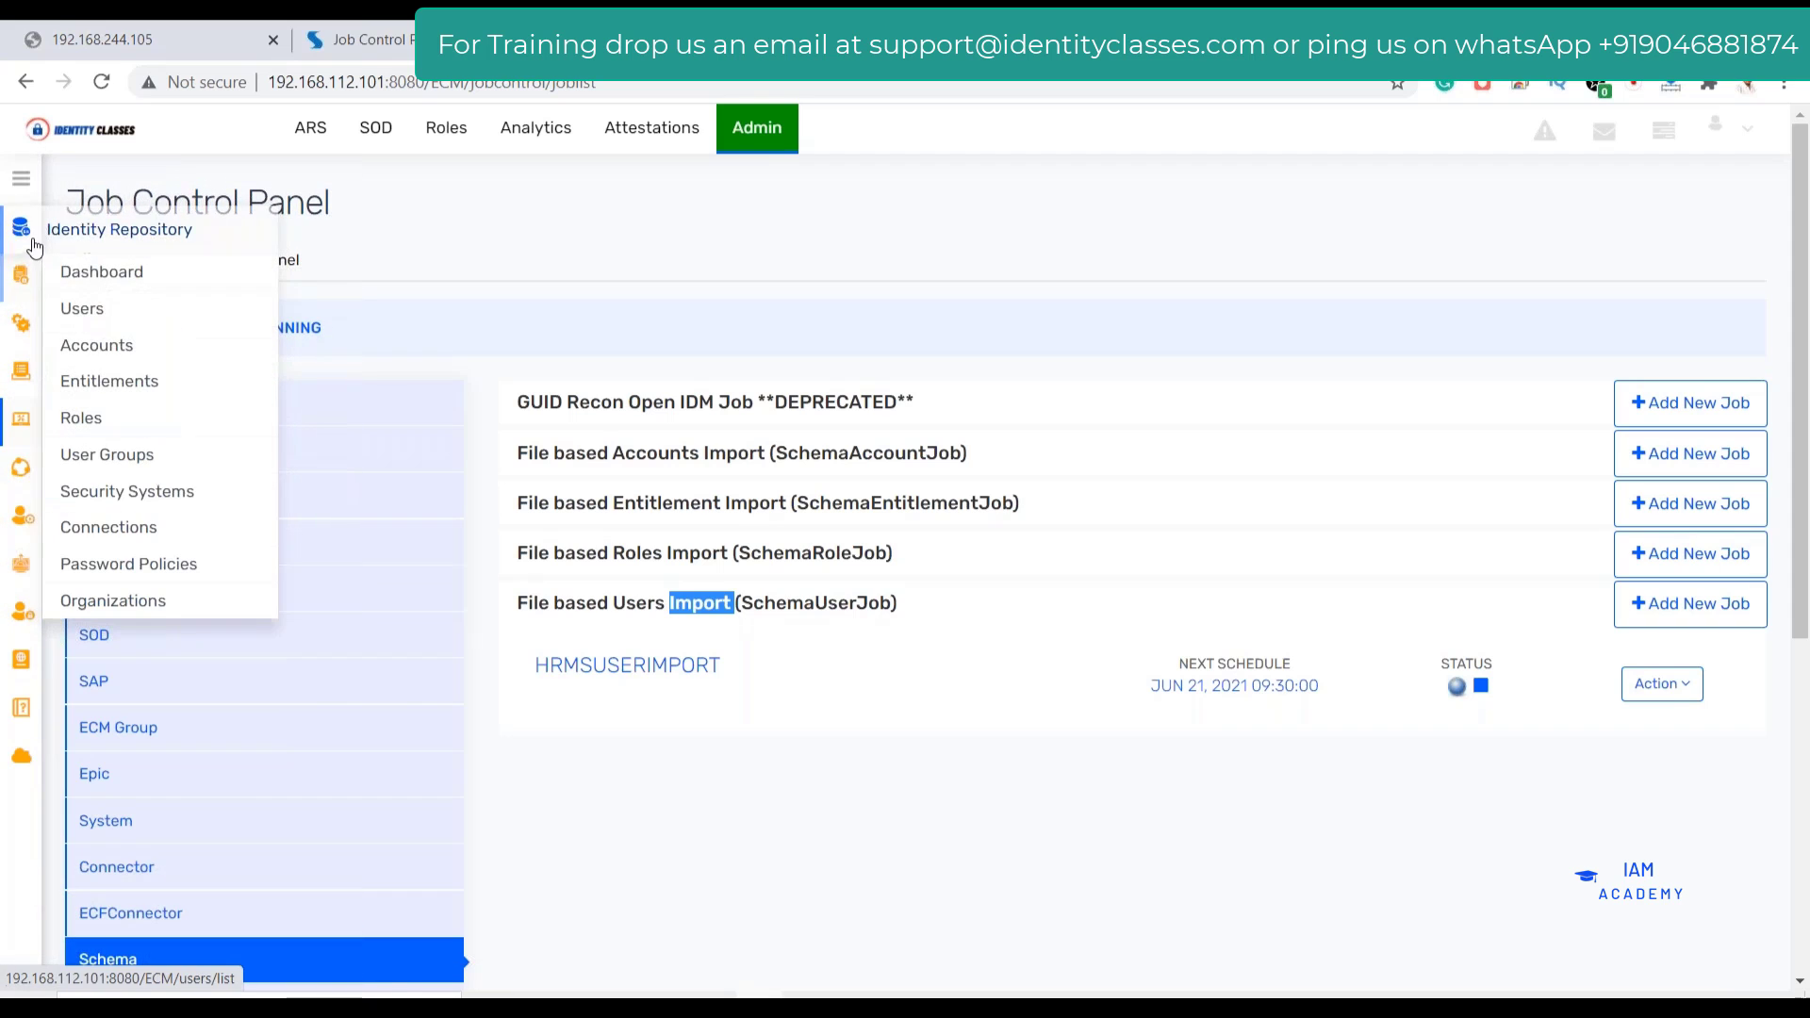
{"action": "left_click", "coordinate": [81, 314]}
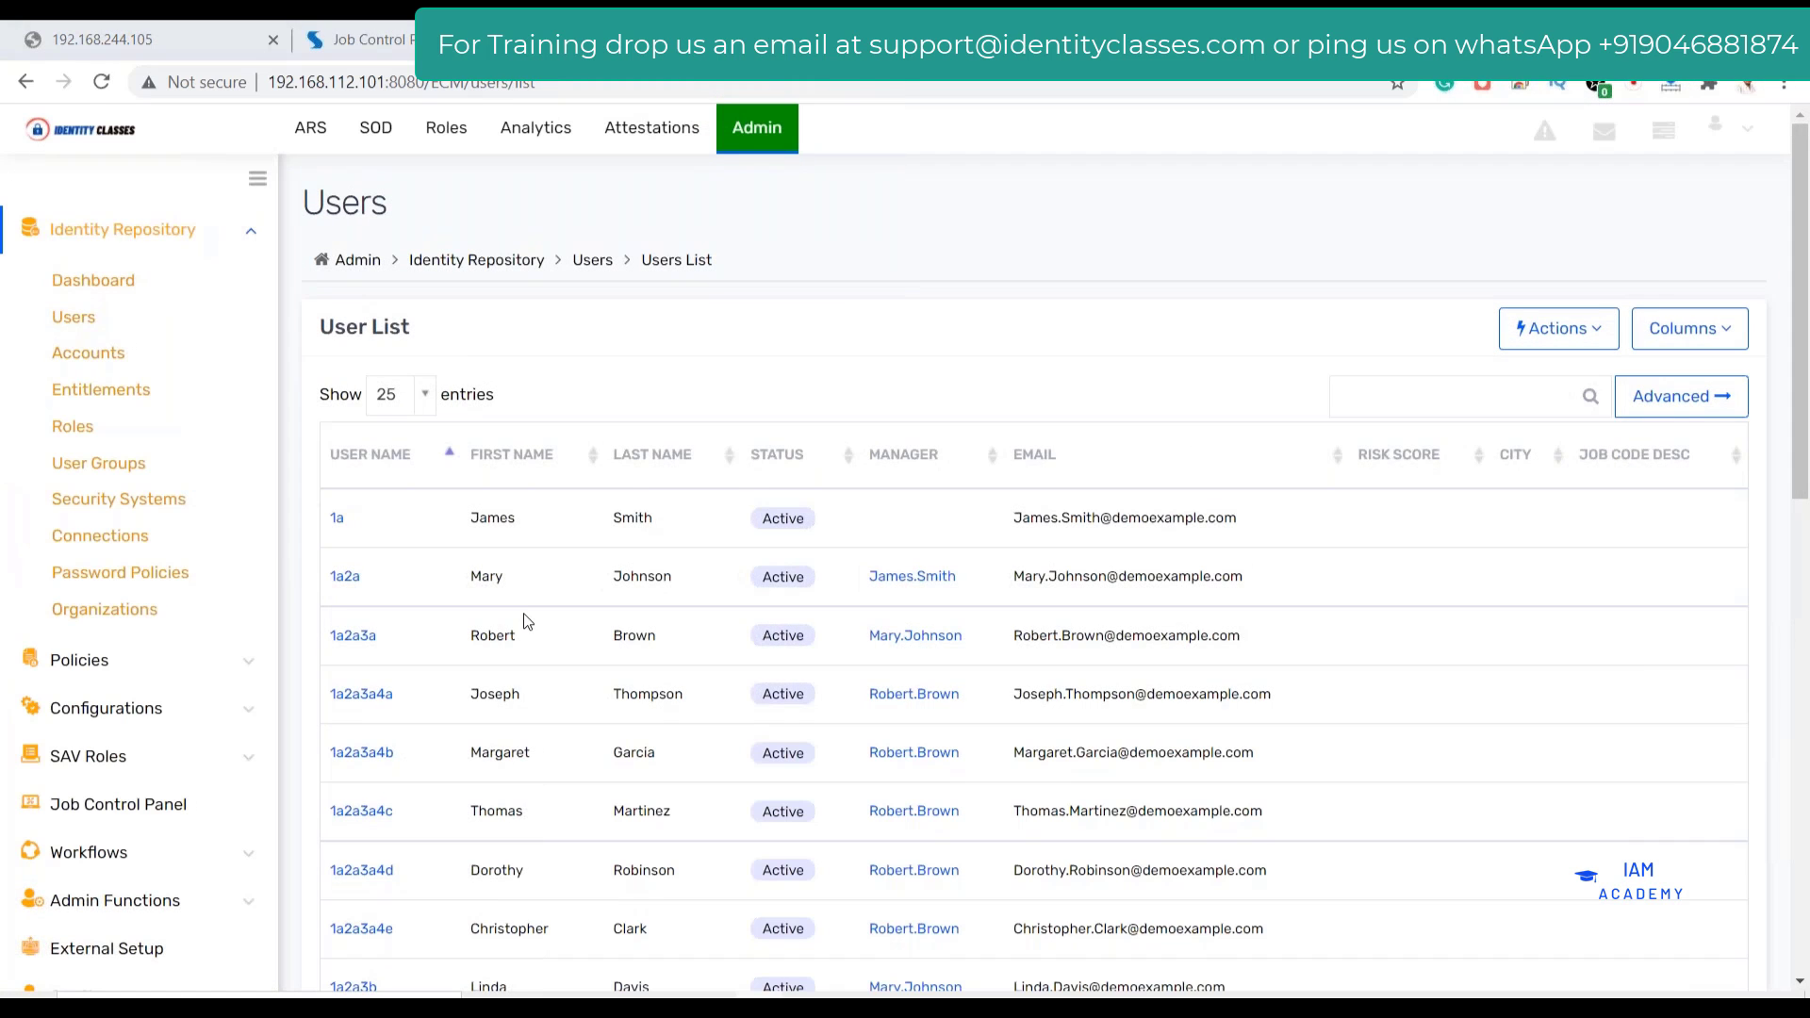
Switch to MobaXterm, stop following the logs and begin a cd command with the path ../../Import/
{"action": "key", "text": "alt+Tab"}
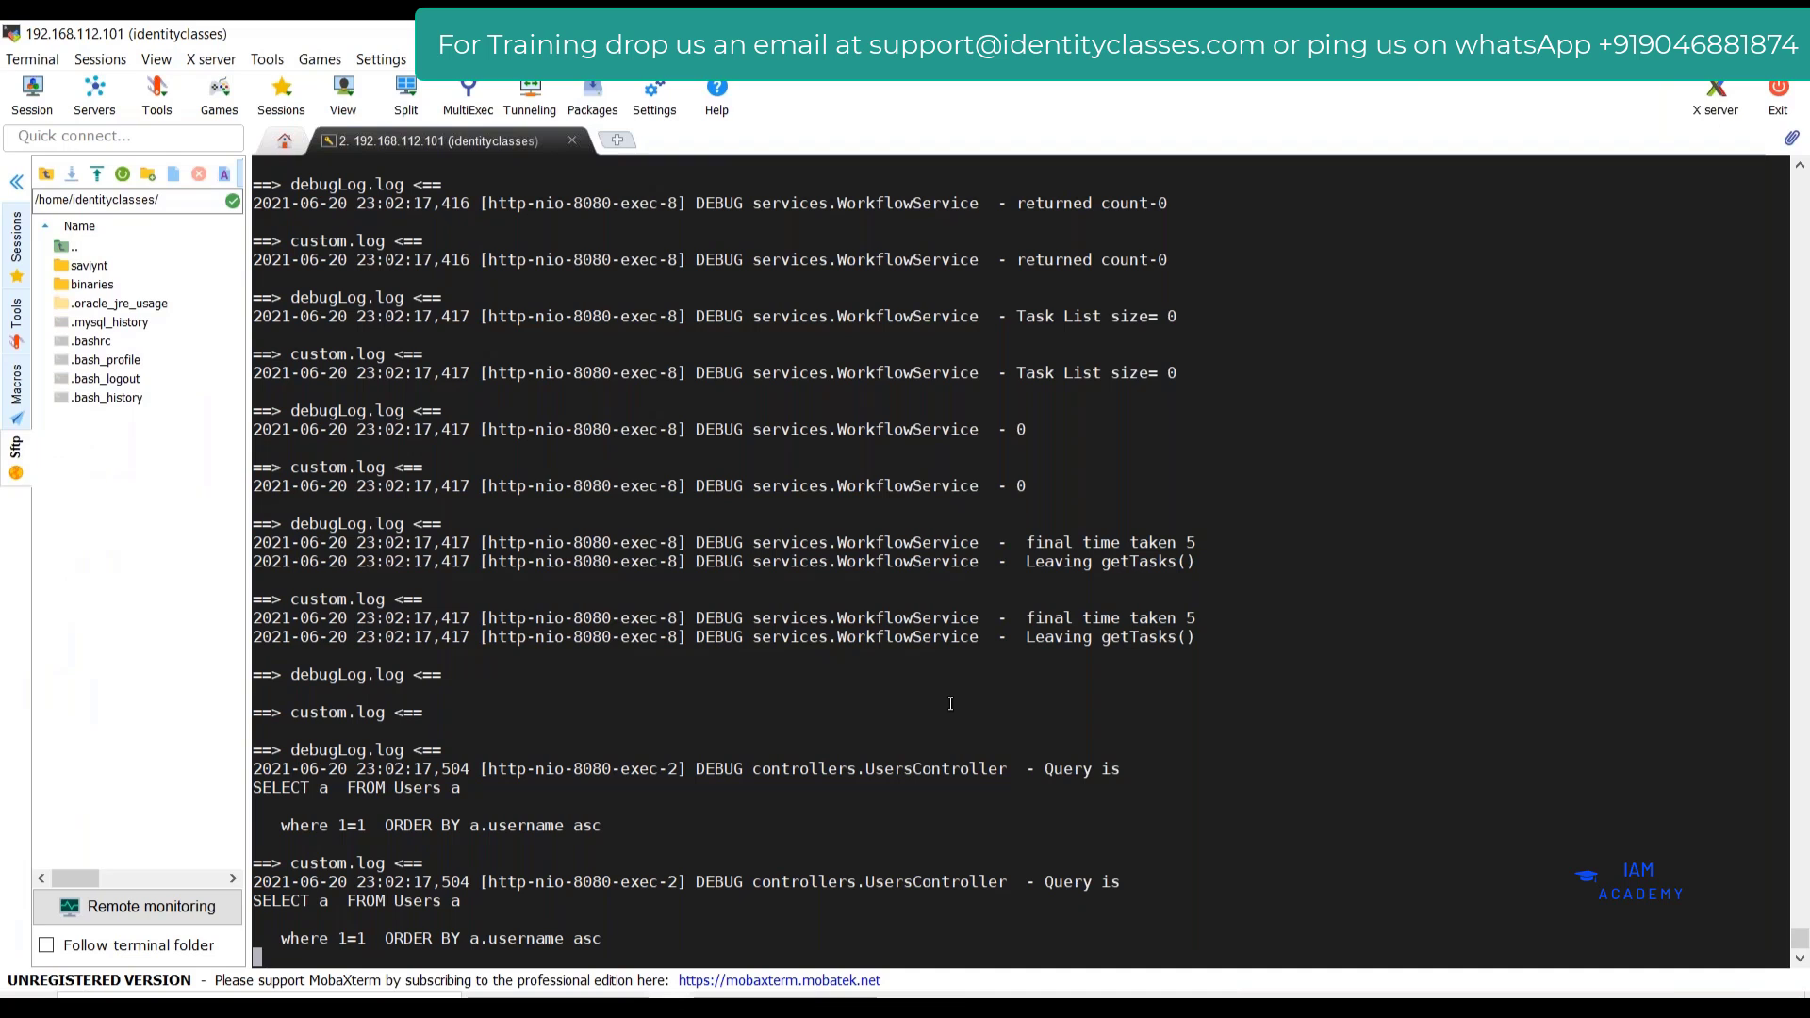
{"action": "key", "text": "ctrl+c"}
{"action": "type", "text": "cd "}
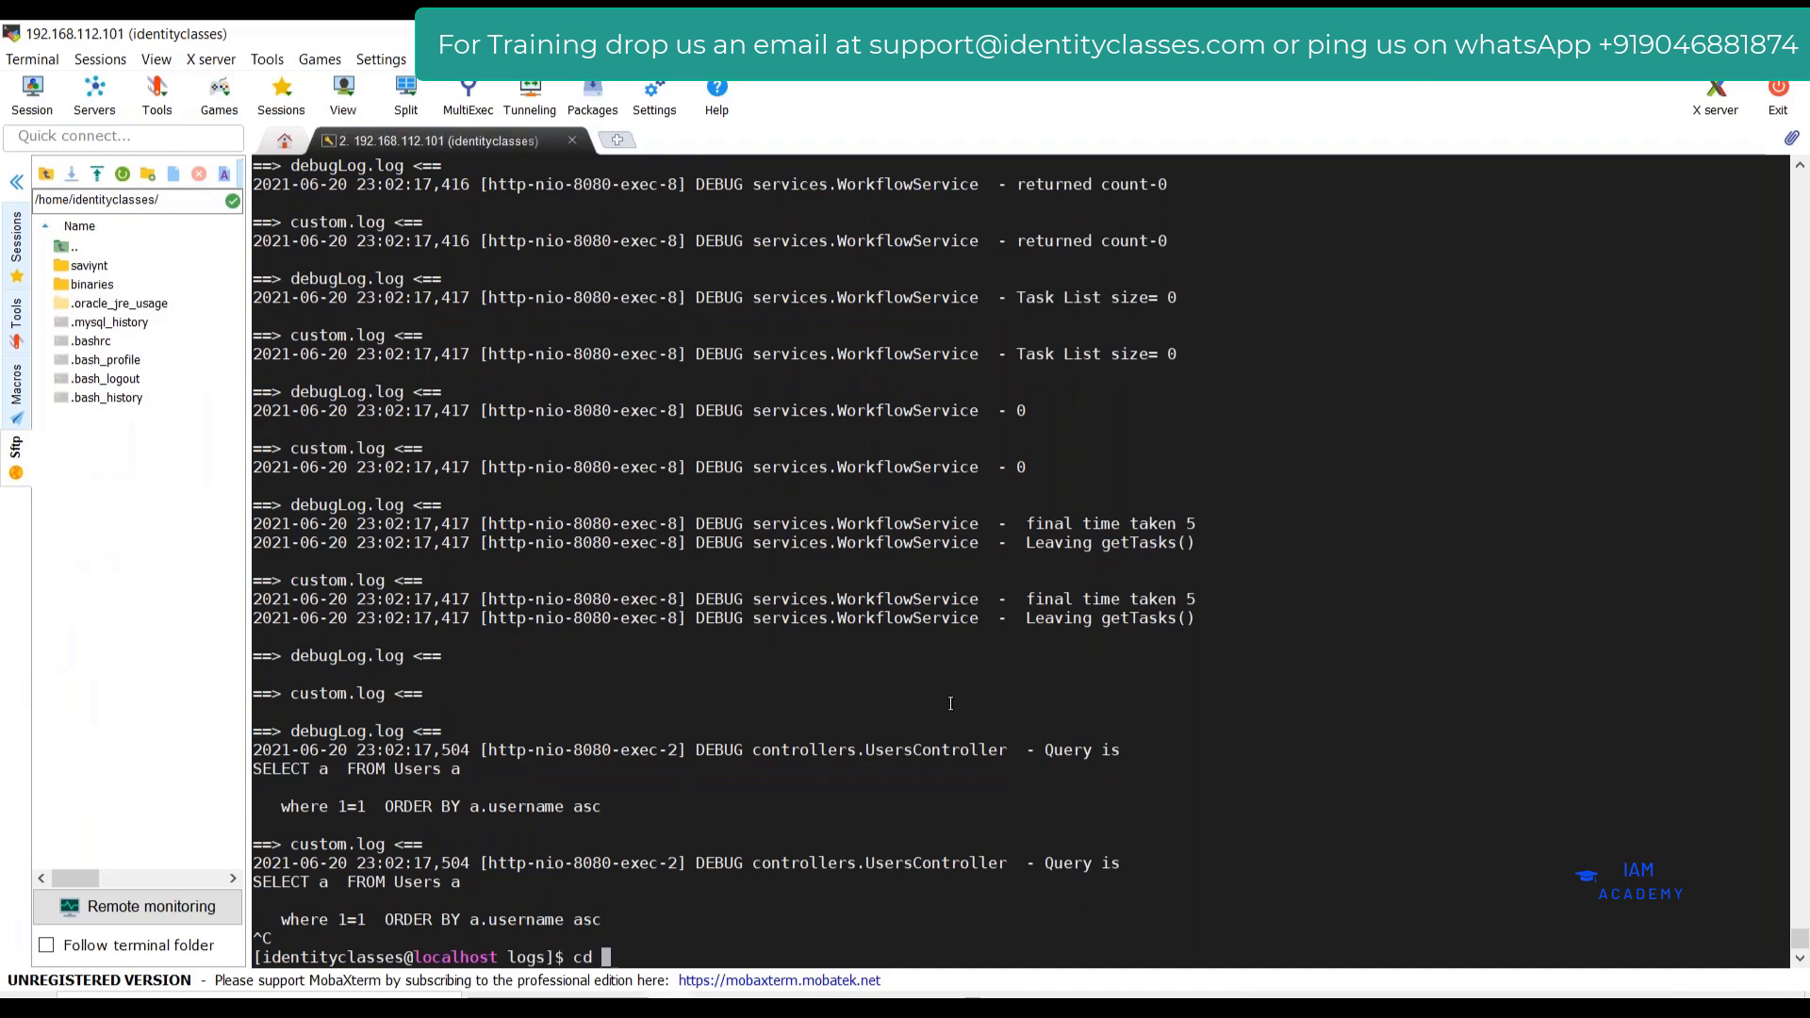
{"action": "type", "text": "../../Import/"}
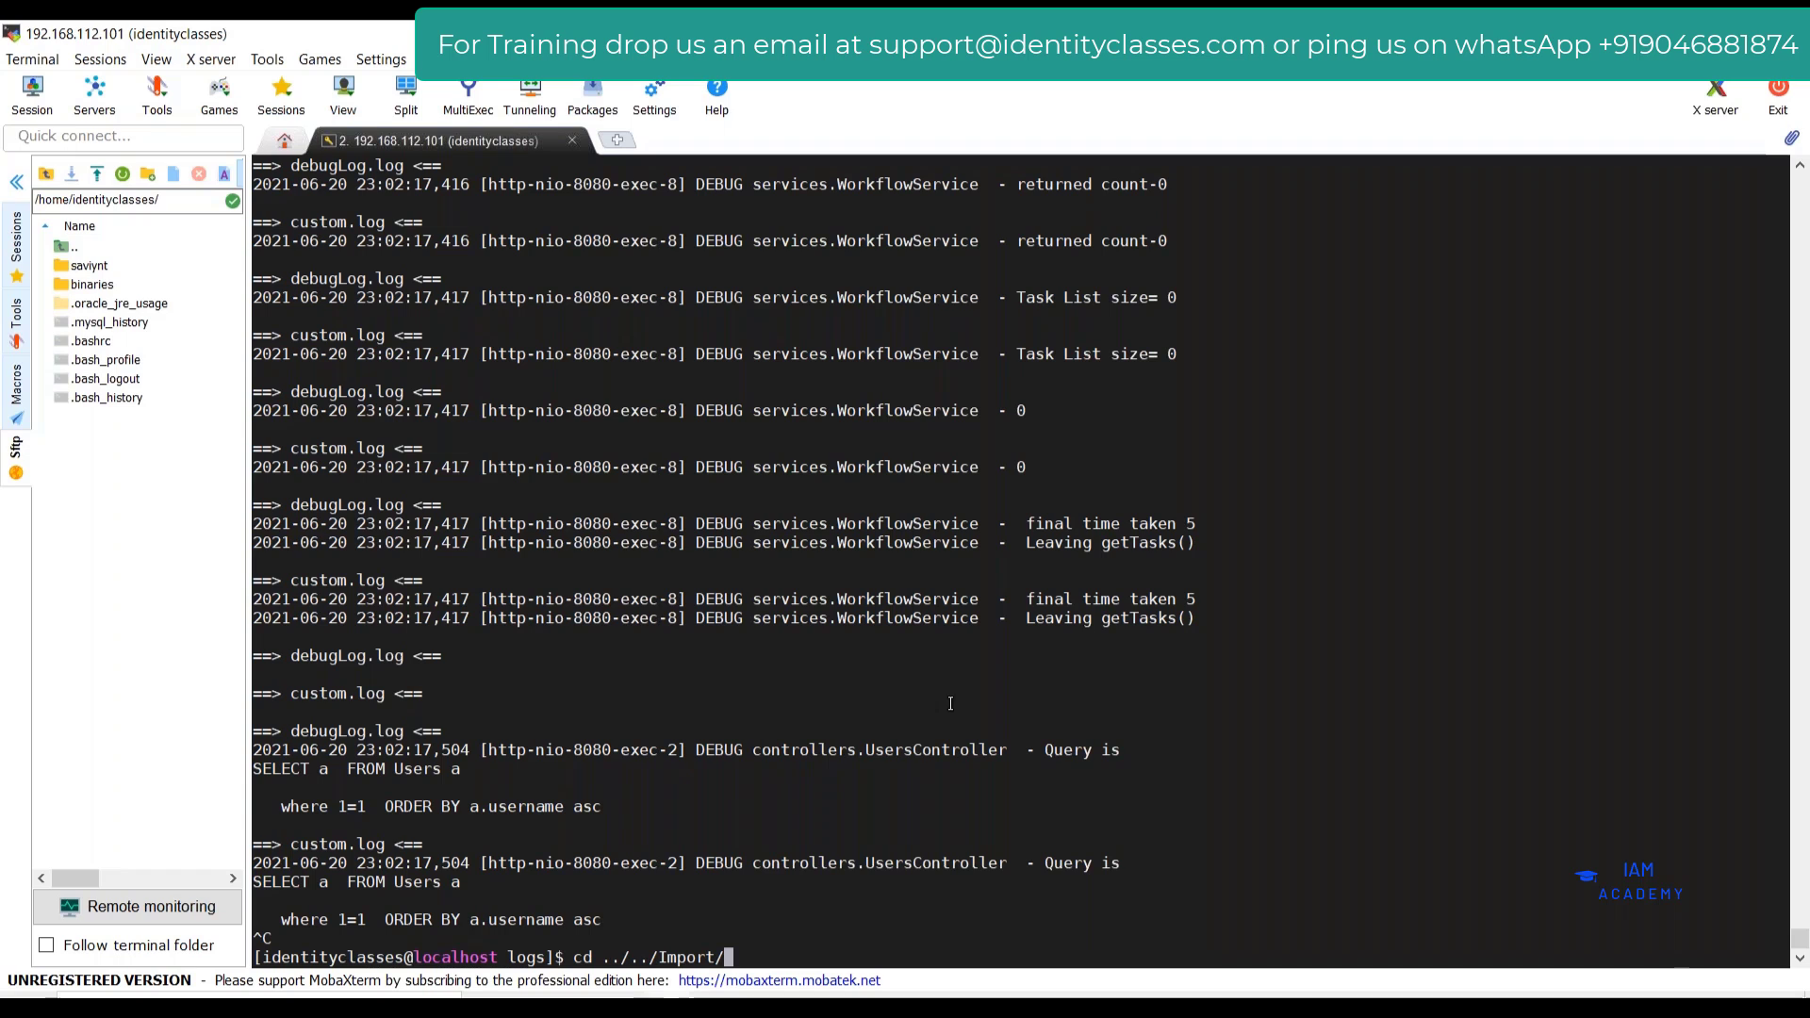
{"action": "type", "text": "Datafiles/S"}
{"action": "key", "text": "BackSpace"}
{"action": "key", "text": "BackSpace"}
{"action": "key", "text": "BackSpace"}
{"action": "key", "text": "BackSpace"}
{"action": "key", "text": "BackSpace"}
{"action": "key", "text": "BackSpace"}
{"action": "key", "text": "BackSpace"}
{"action": "key", "text": "BackSpace"}
{"action": "key", "text": "BackSpace"}
{"action": "key", "text": "BackSpace"}
{"action": "key", "text": "BackSpace"}
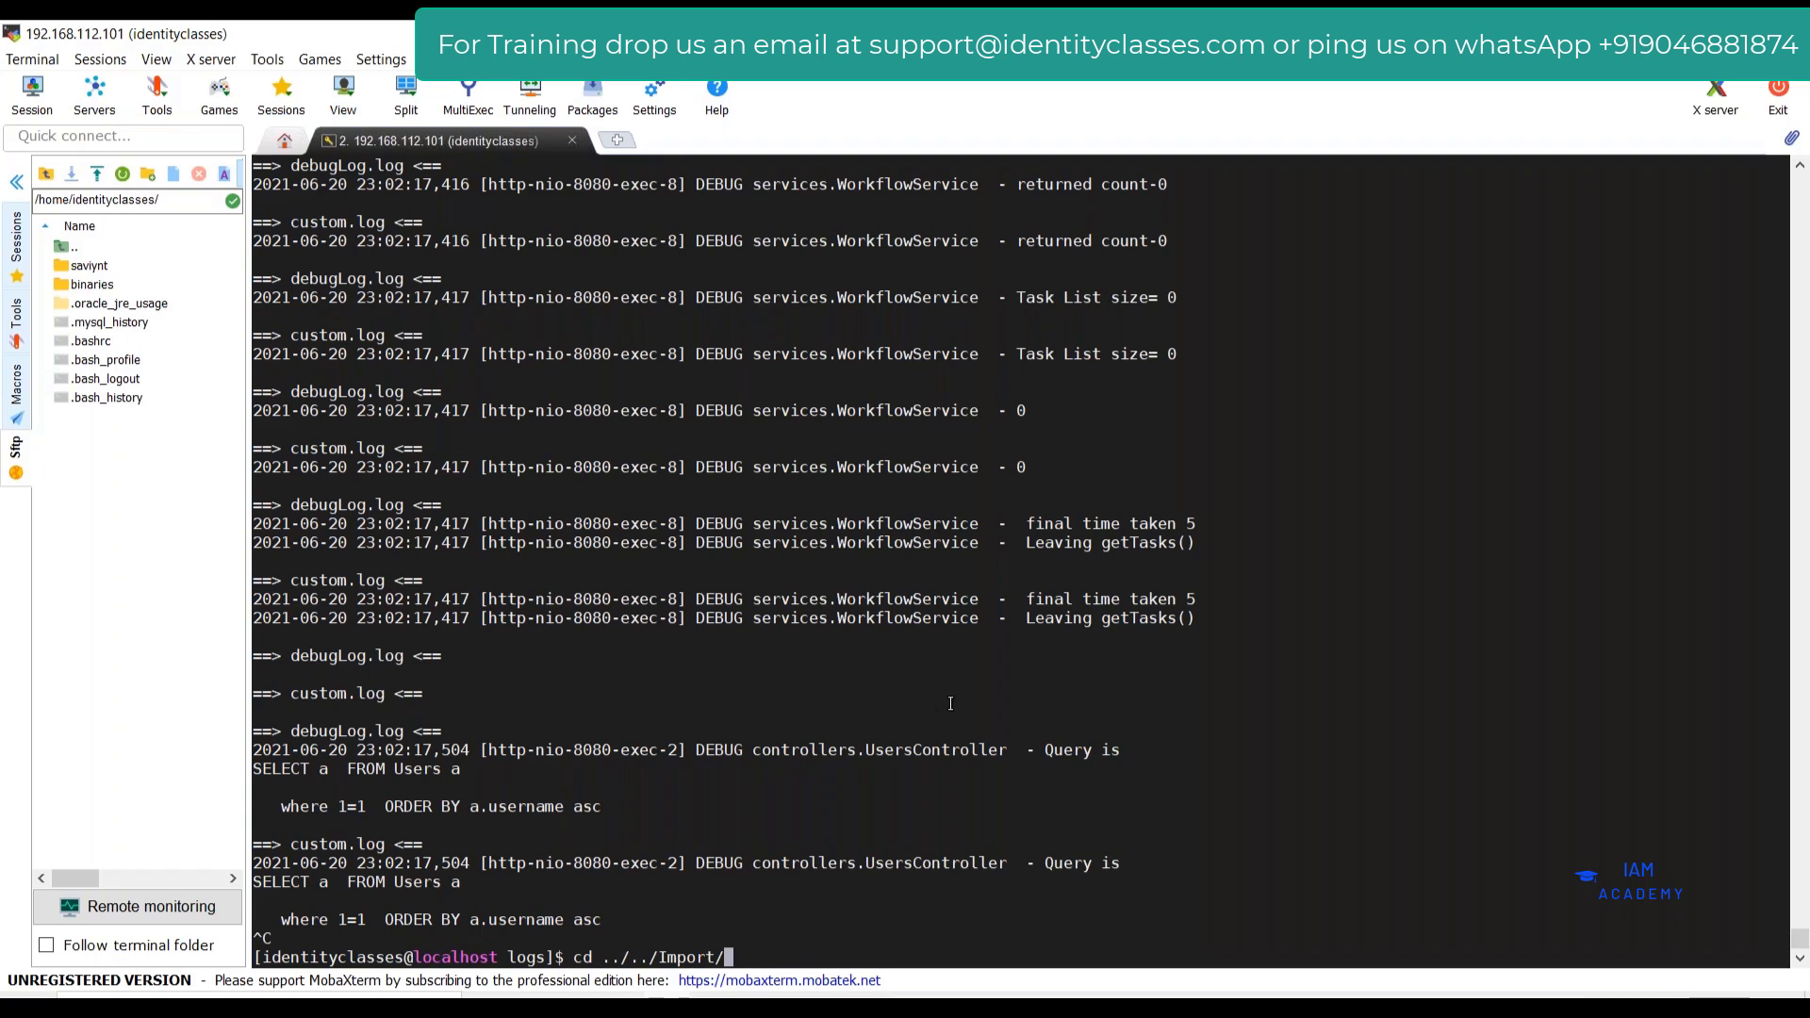
Complete the path to change into ../../Import/Success/ and list the directory's files with ls
{"action": "type", "text": "S"}
{"action": "key", "text": "Tab"}
{"action": "key", "text": "Return"}
{"action": "type", "text": "ls"}
{"action": "key", "text": "Return"}
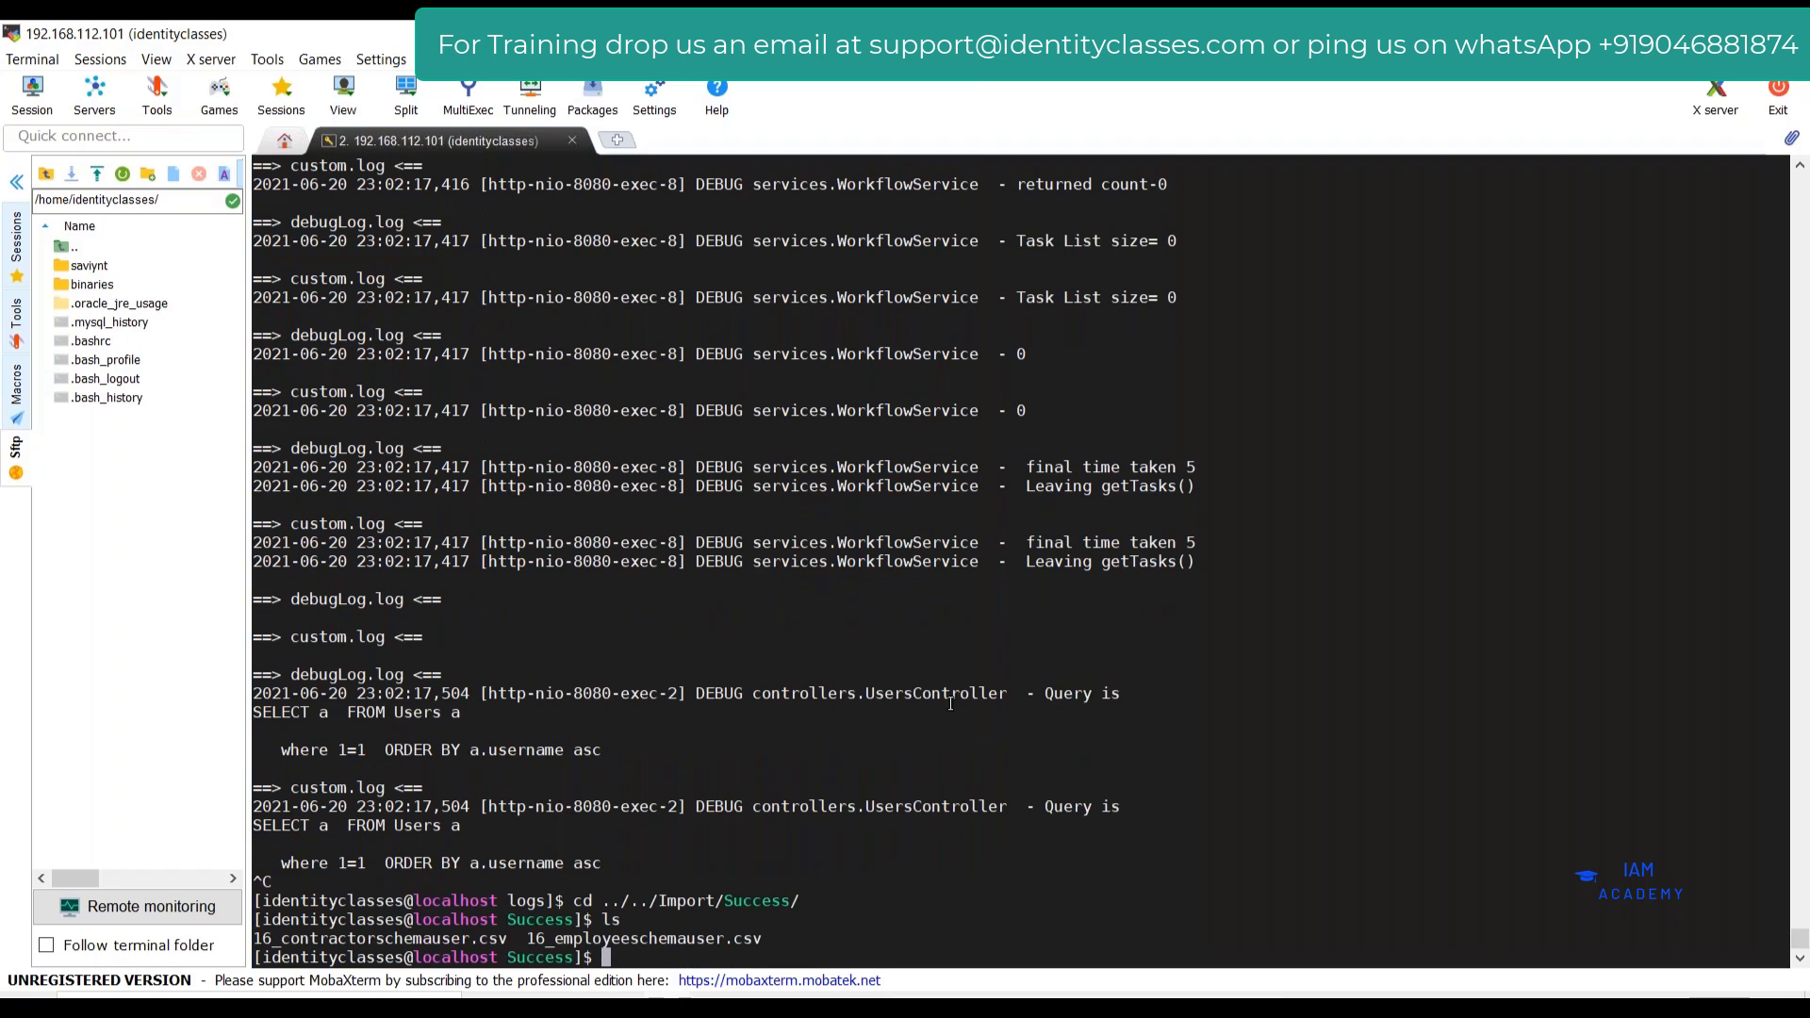
Check the contractor and employee schema user CSV file names in the listing against the Success directory path
{"action": "double_click", "coordinate": [334, 944]}
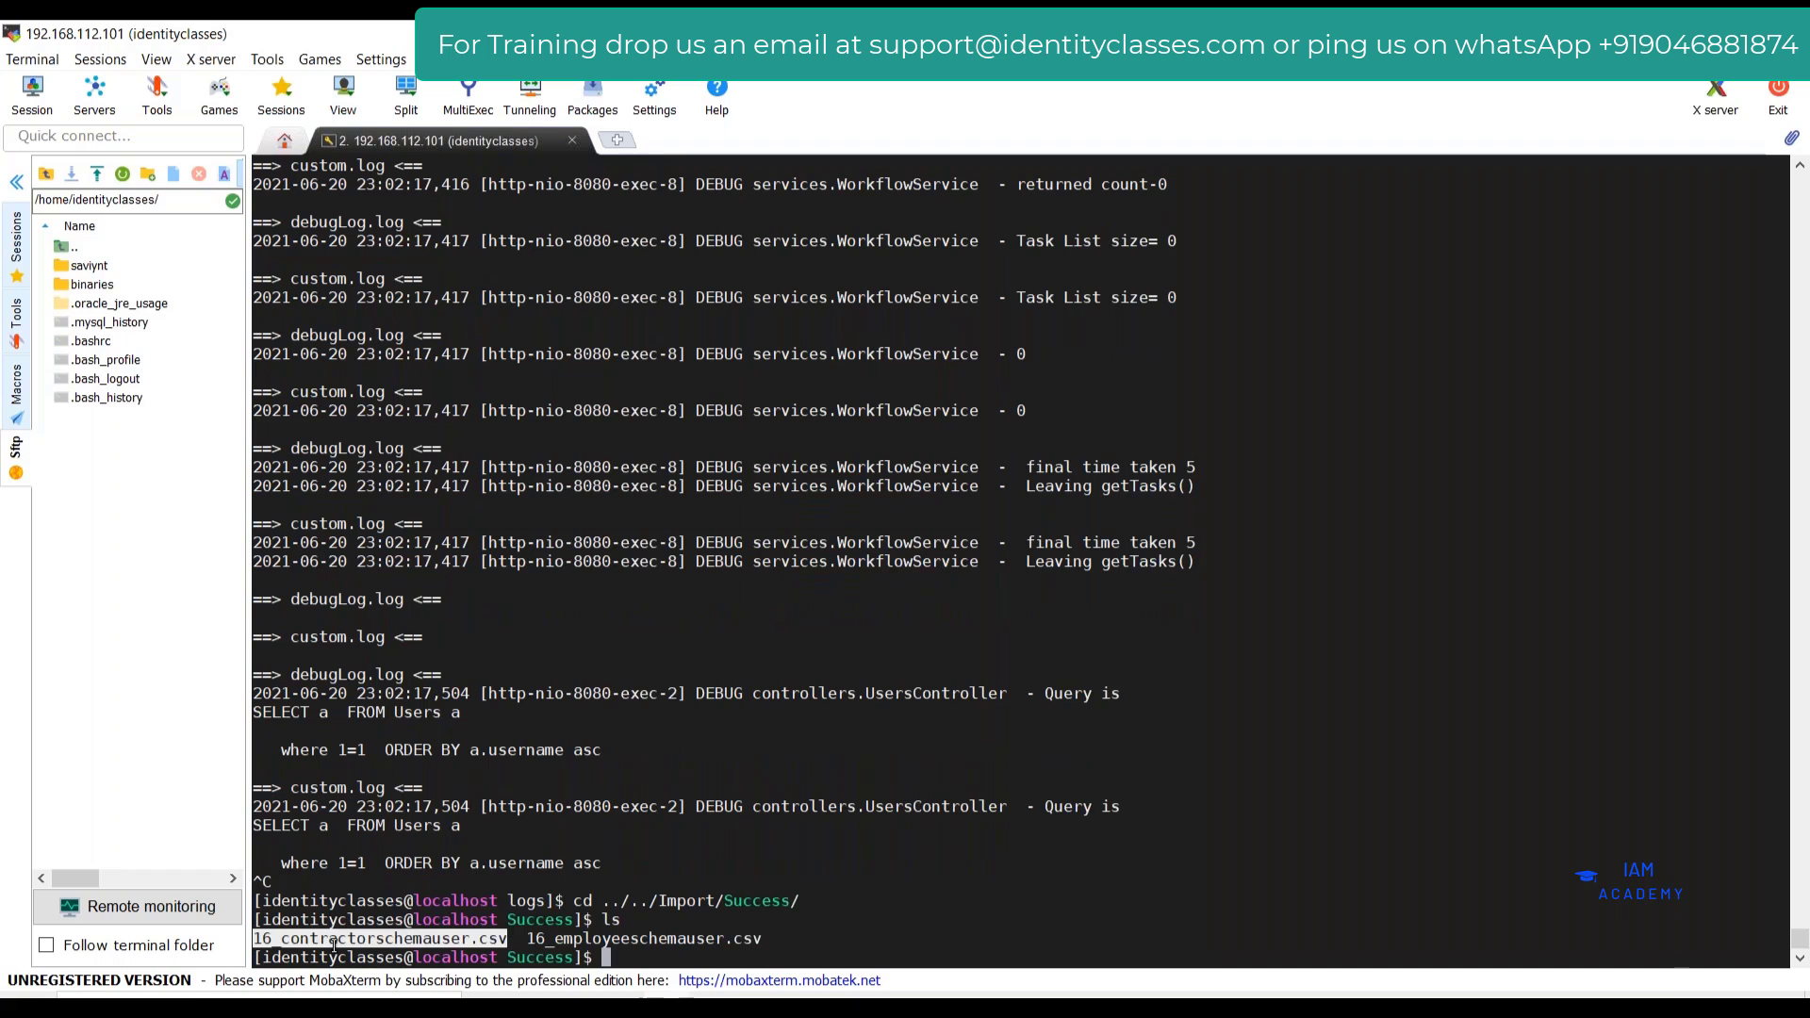
{"action": "left_click", "coordinate": [641, 944]}
{"action": "double_click", "coordinate": [641, 943]}
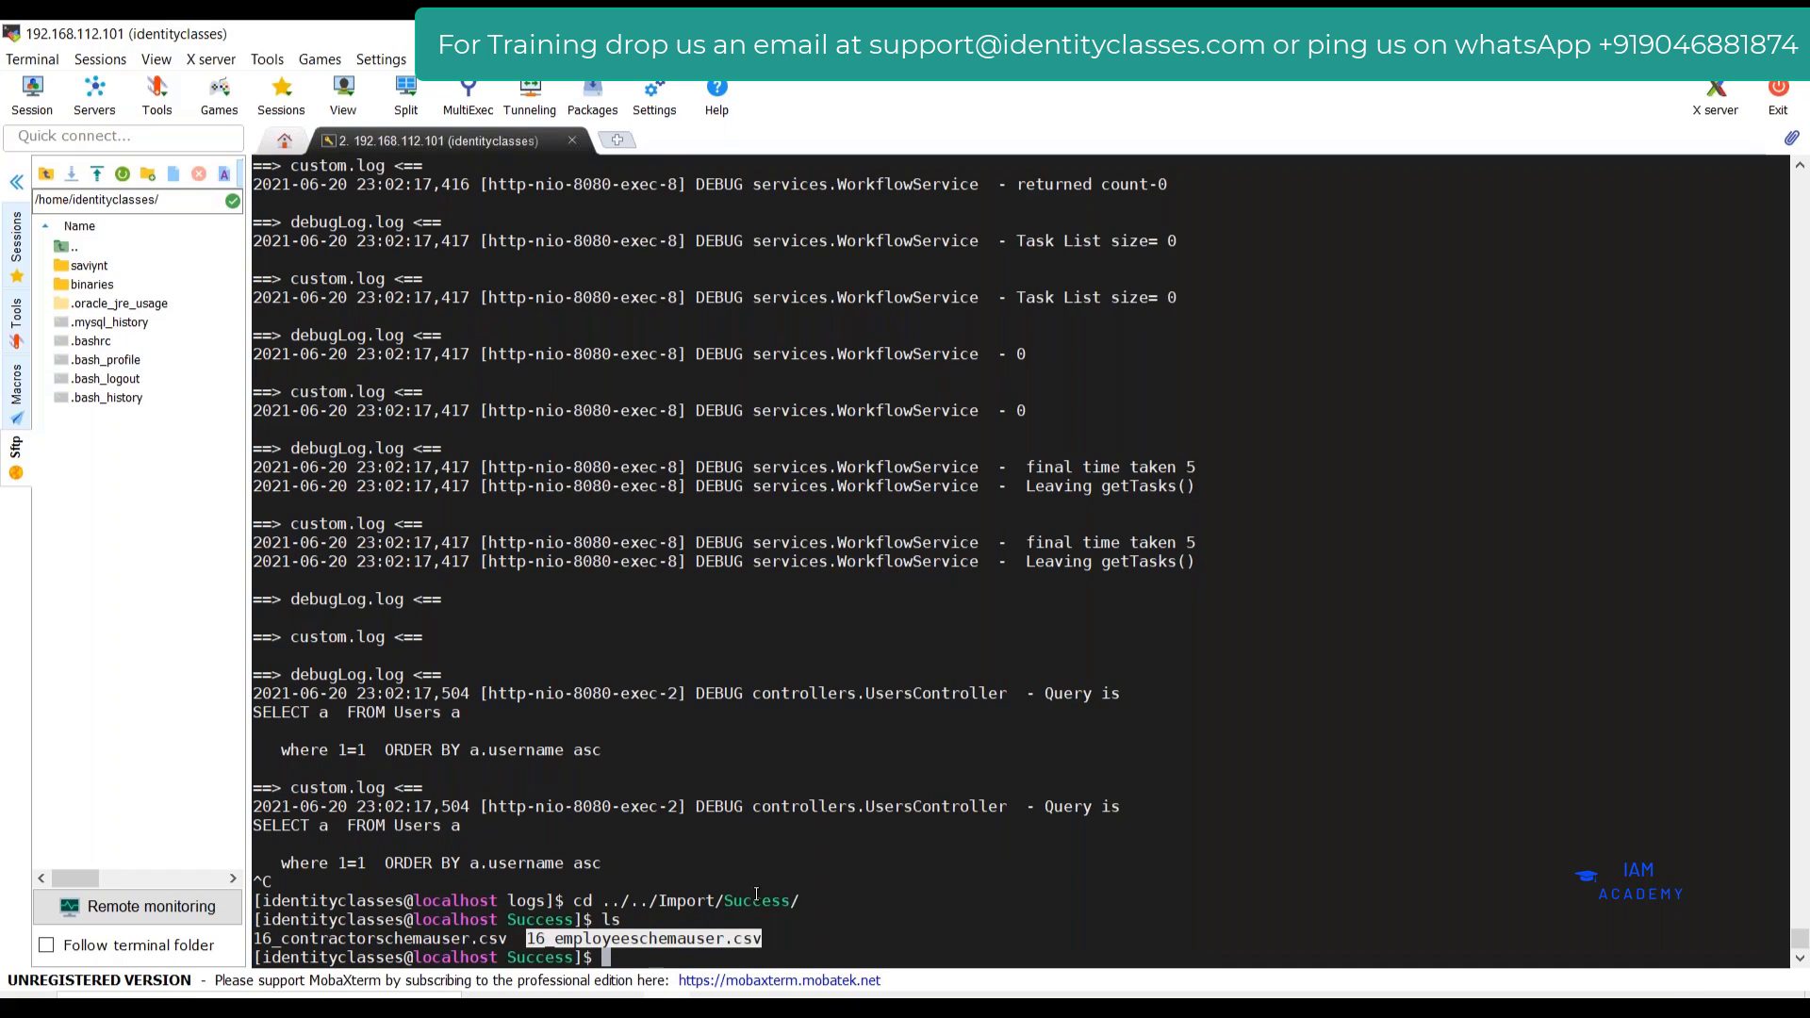
{"action": "left_click_drag", "start_coordinate": [724, 900], "coordinate": [780, 906]}
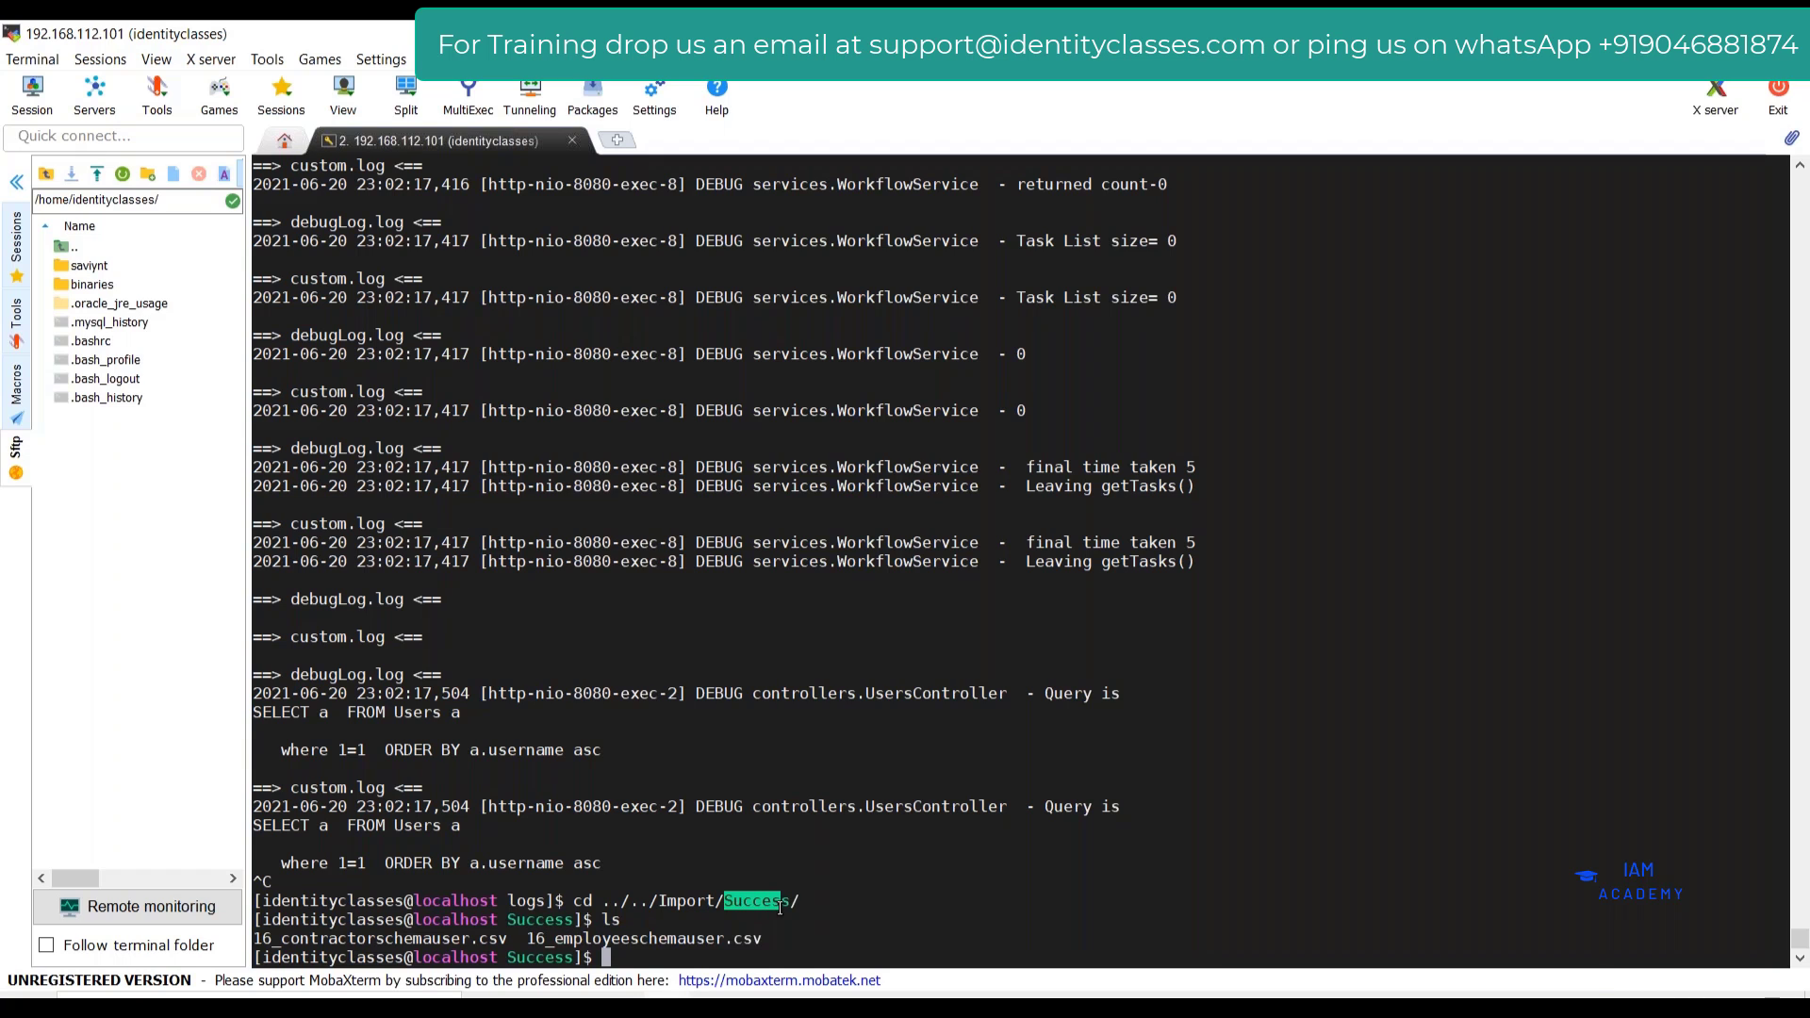
Switch to Notepad++ and copy the employee's username 1a2c3d46 from row 2 of schemauser.csv
{"action": "left_click", "coordinate": [664, 1005]}
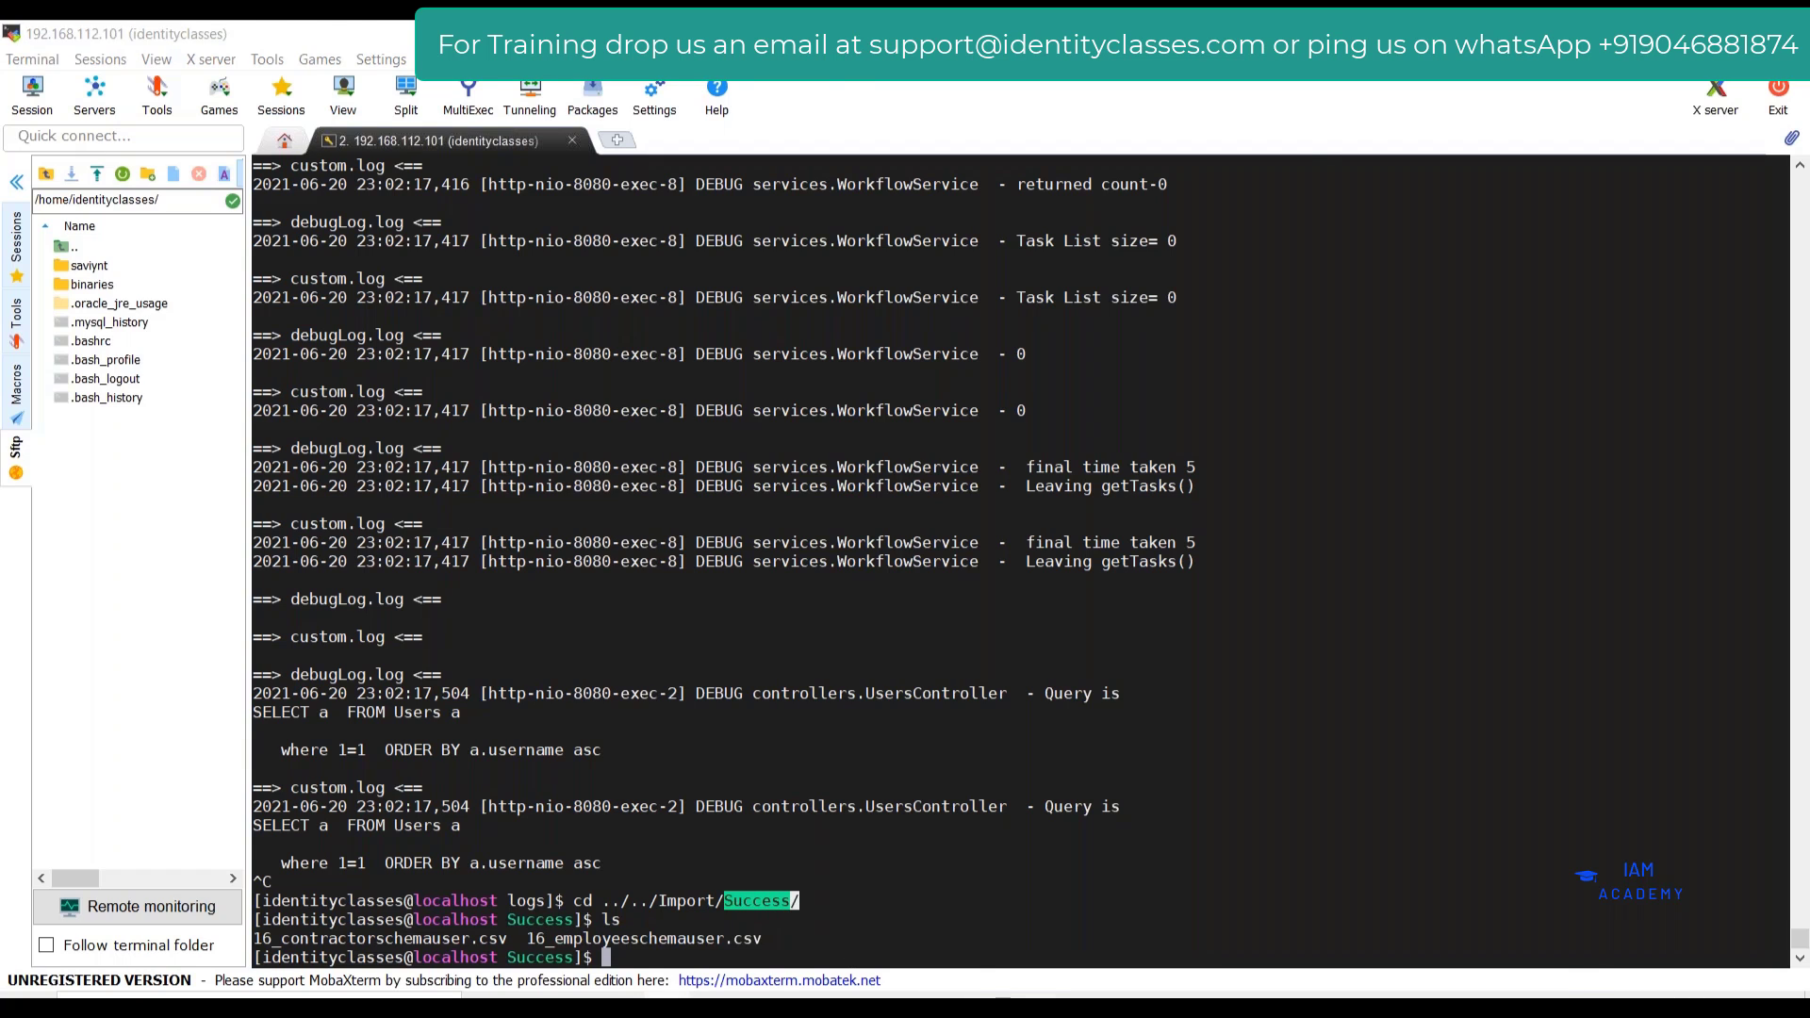
{"action": "left_click", "coordinate": [165, 214]}
{"action": "left_click", "coordinate": [111, 166]}
{"action": "double_click", "coordinate": [112, 162]}
{"action": "key", "text": "ctrl+c"}
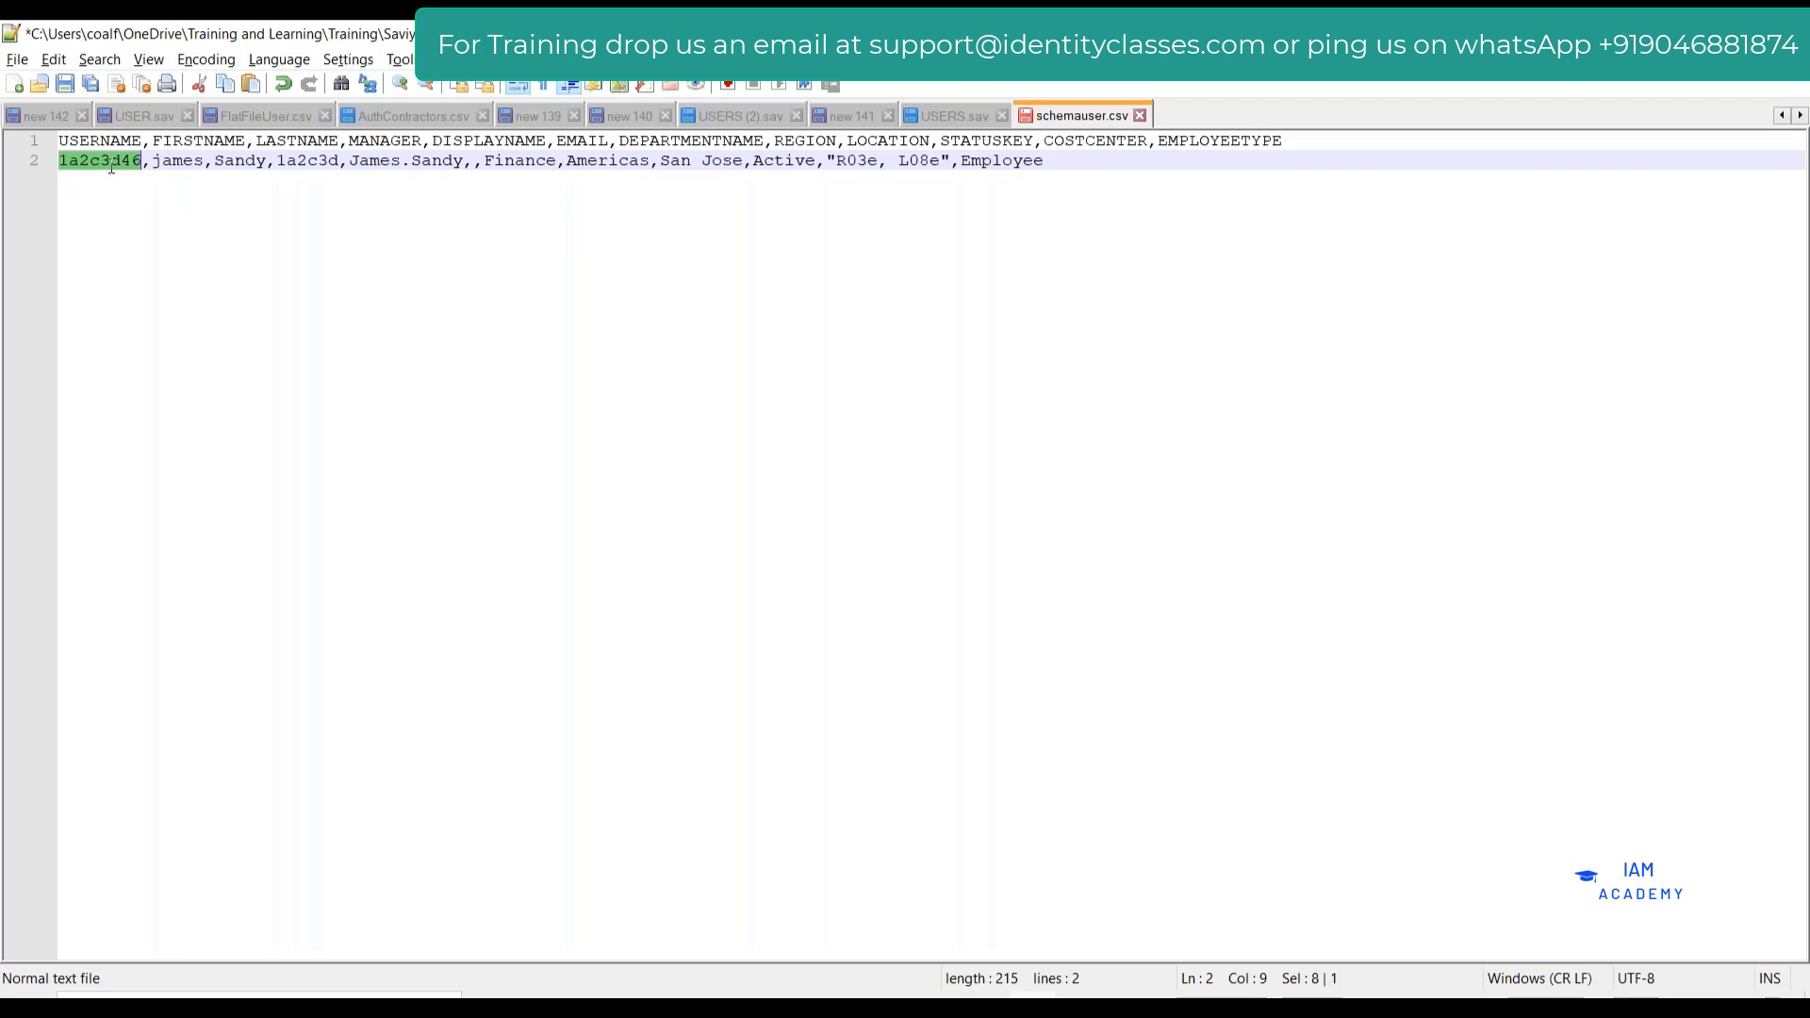
{"action": "key", "text": "alt+Tab"}
{"action": "key", "text": "alt+Tab"}
{"action": "key", "text": "Tab"}
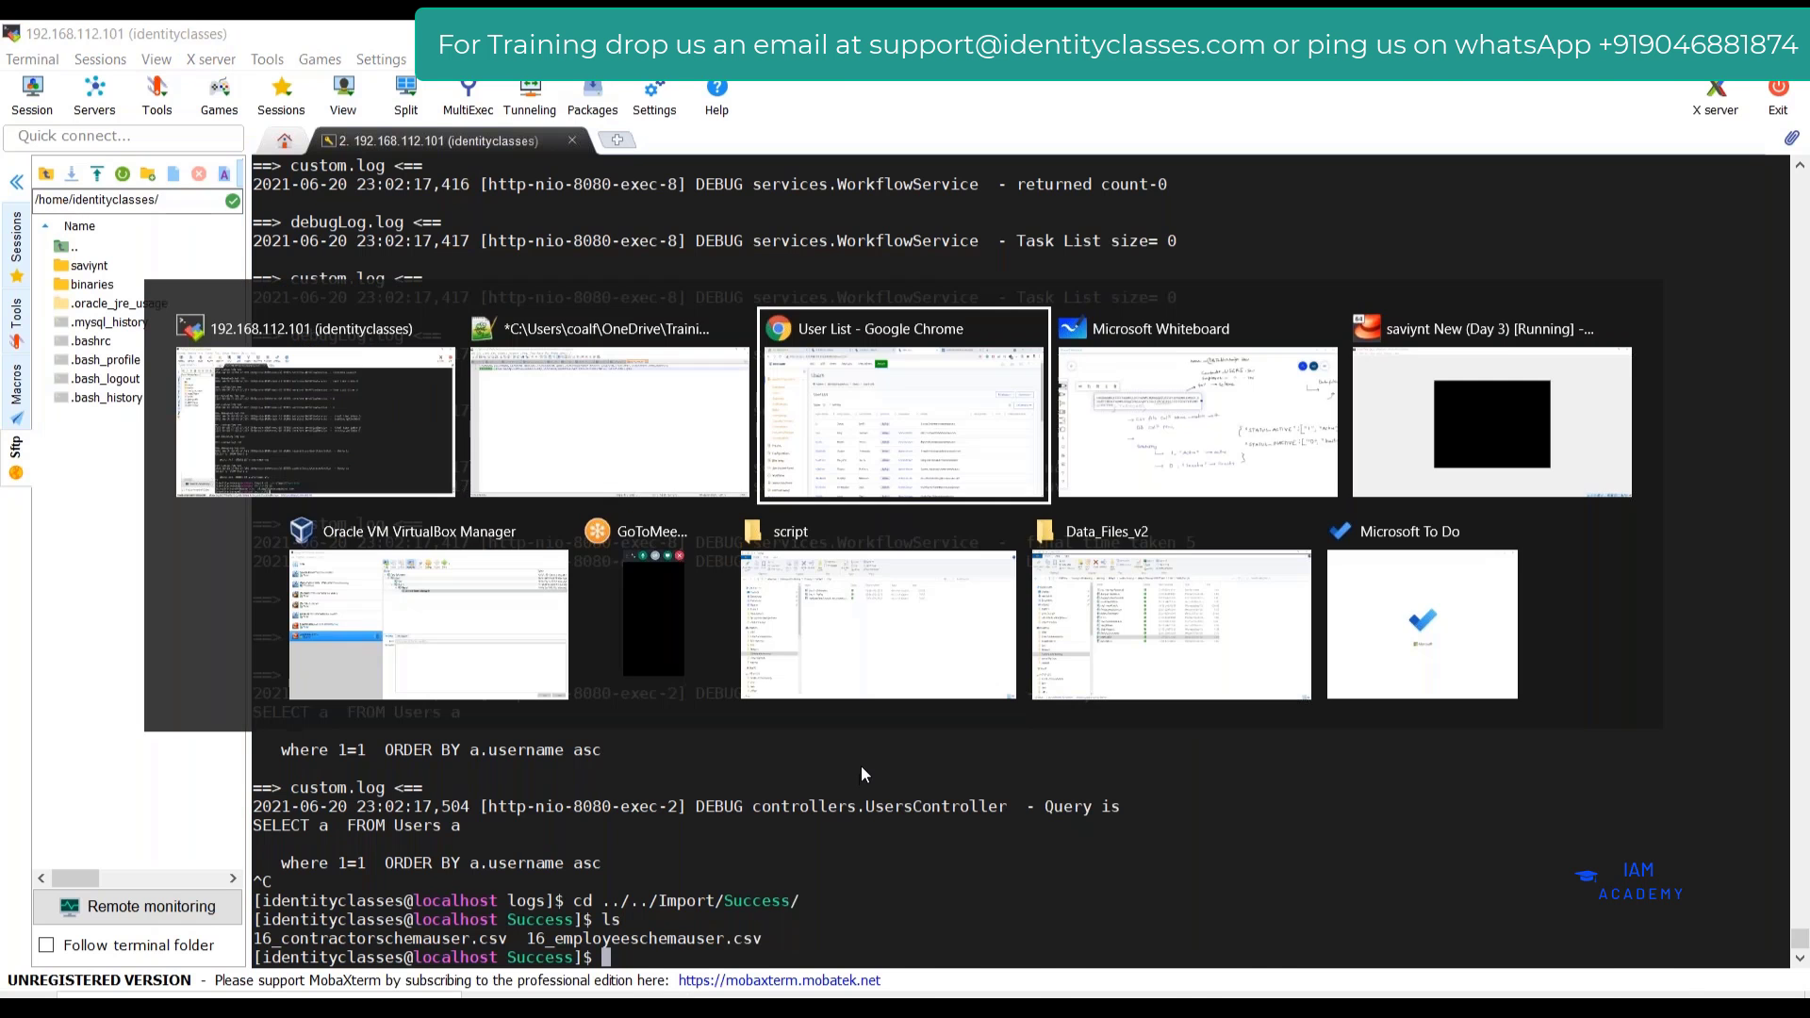
{"action": "left_click", "coordinate": [1370, 397]}
{"action": "key", "text": "ctrl+v"}
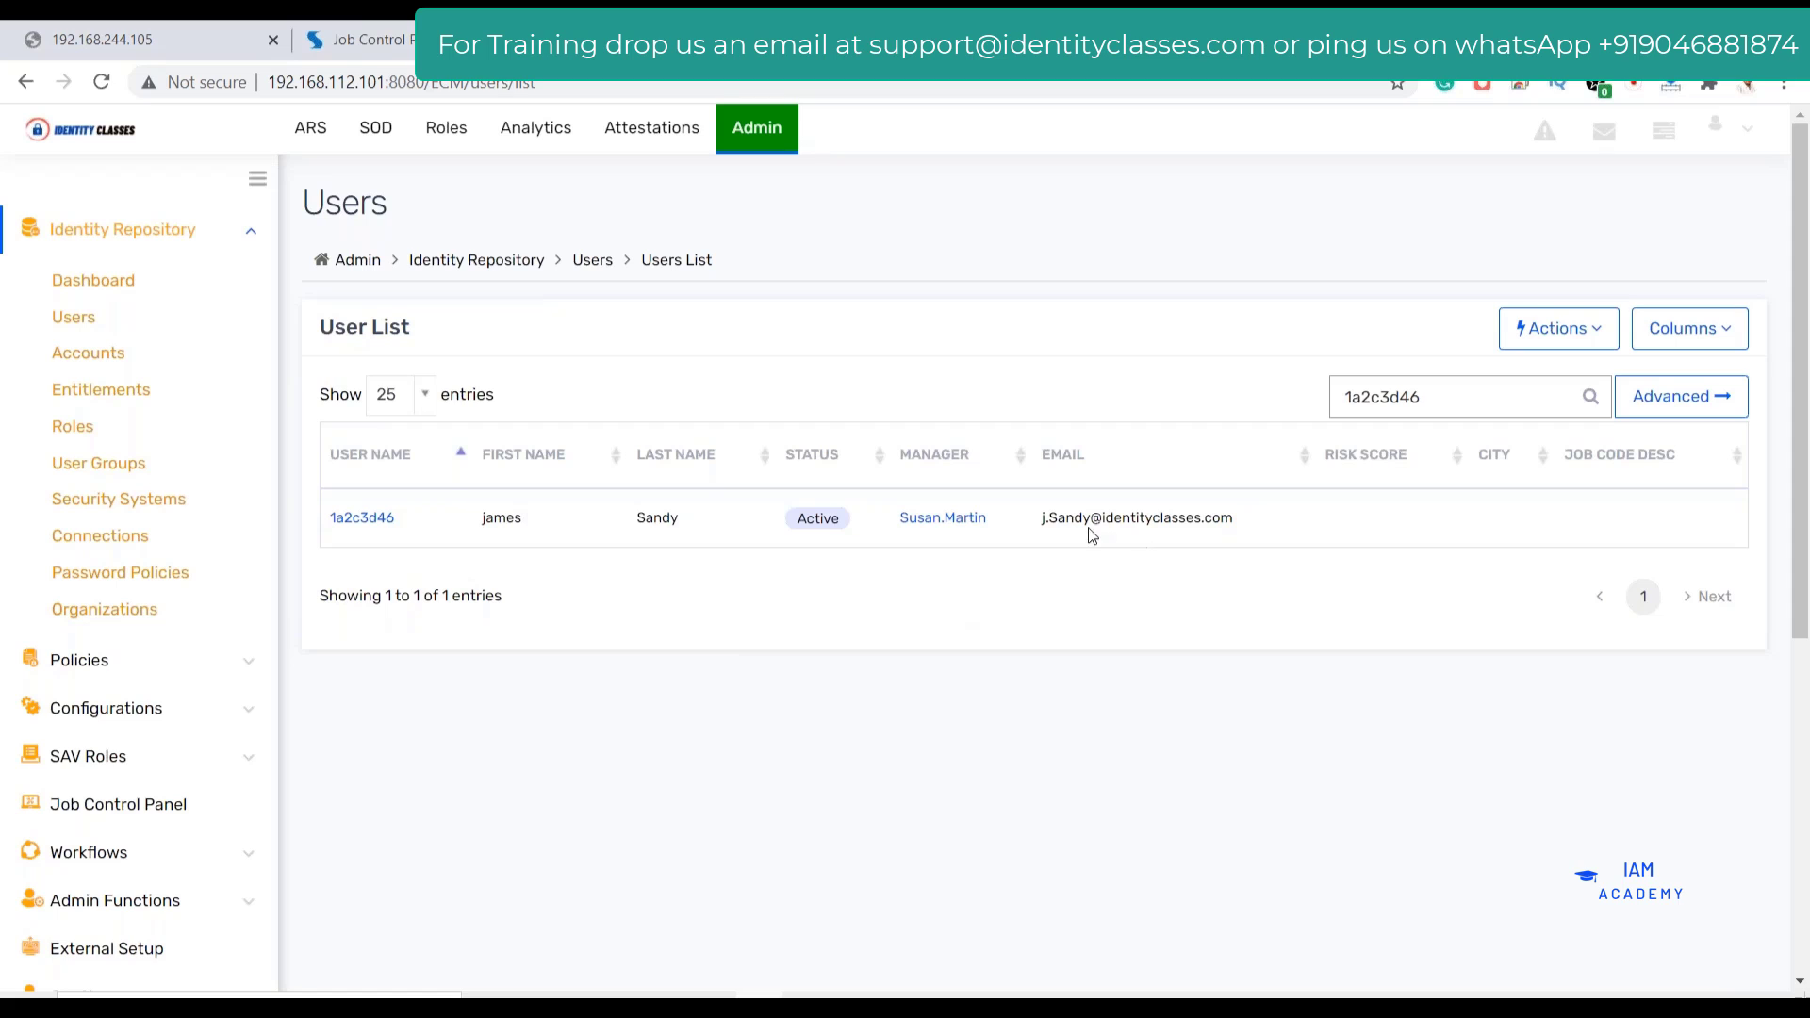
Check the found user's email, then open the user's record and examine all imported attributes under User Details
{"action": "left_click_drag", "start_coordinate": [1040, 520], "coordinate": [1237, 529]}
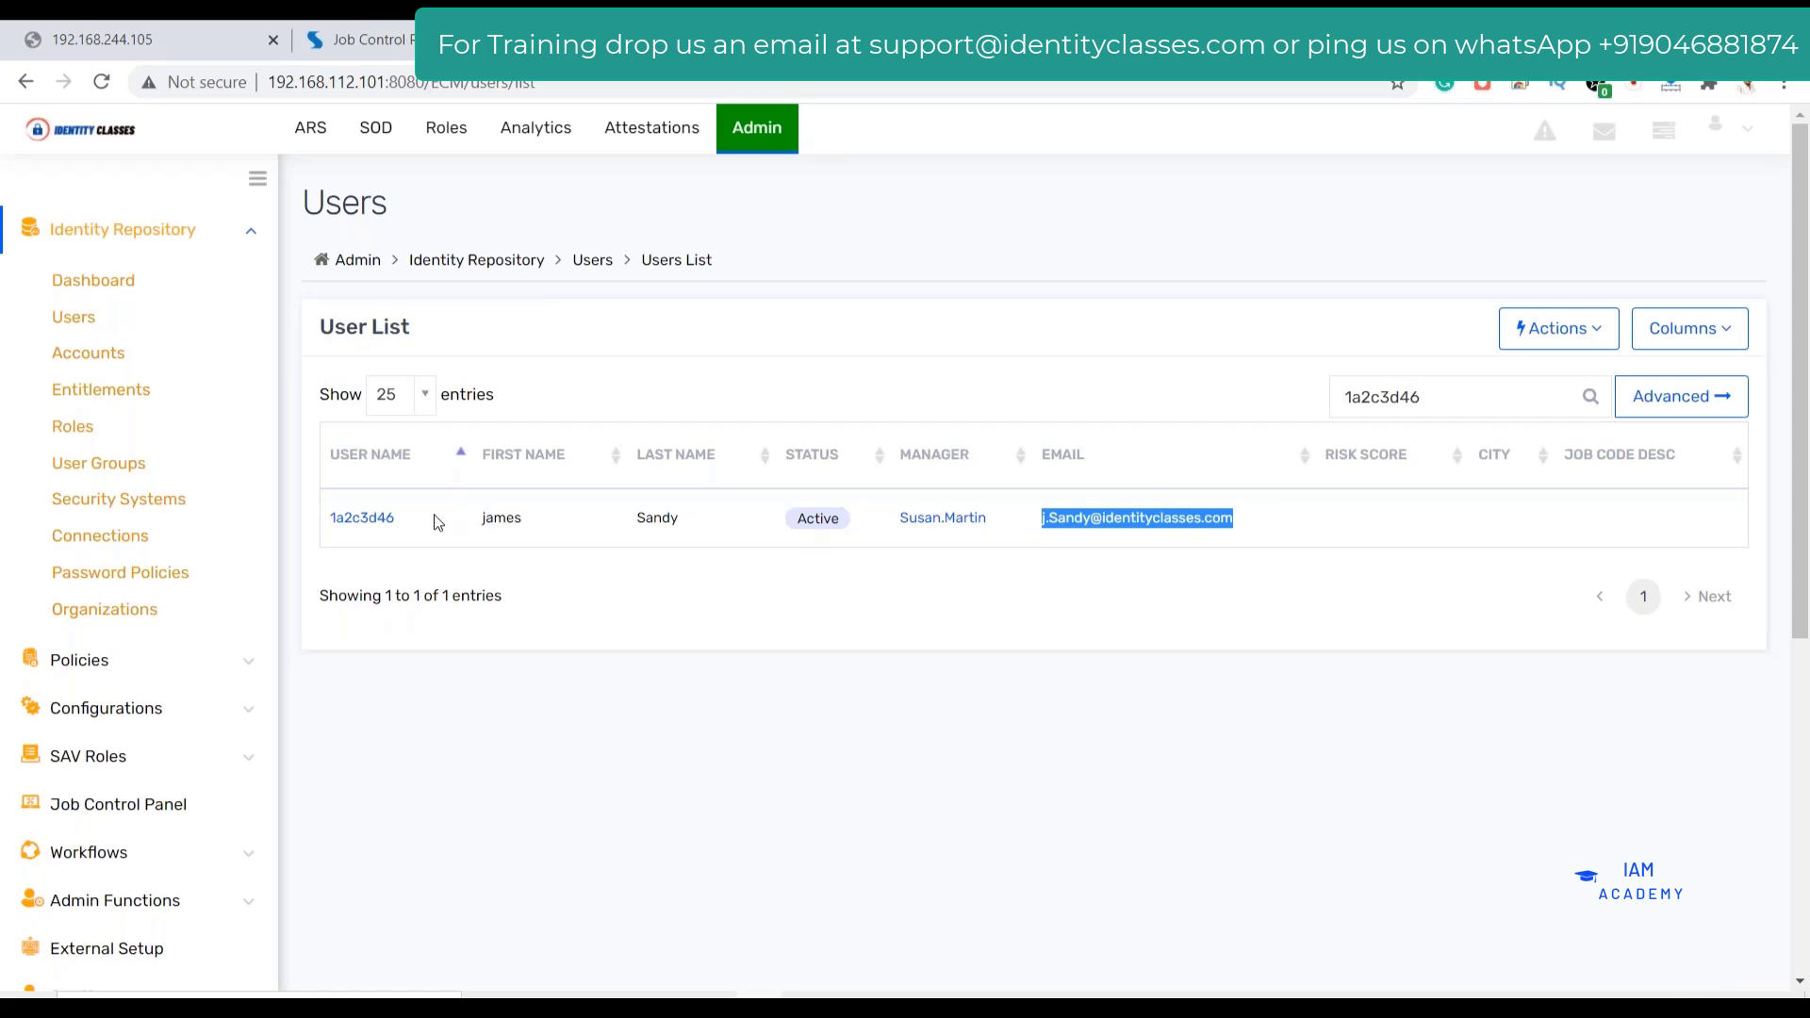
{"action": "left_click", "coordinate": [362, 517]}
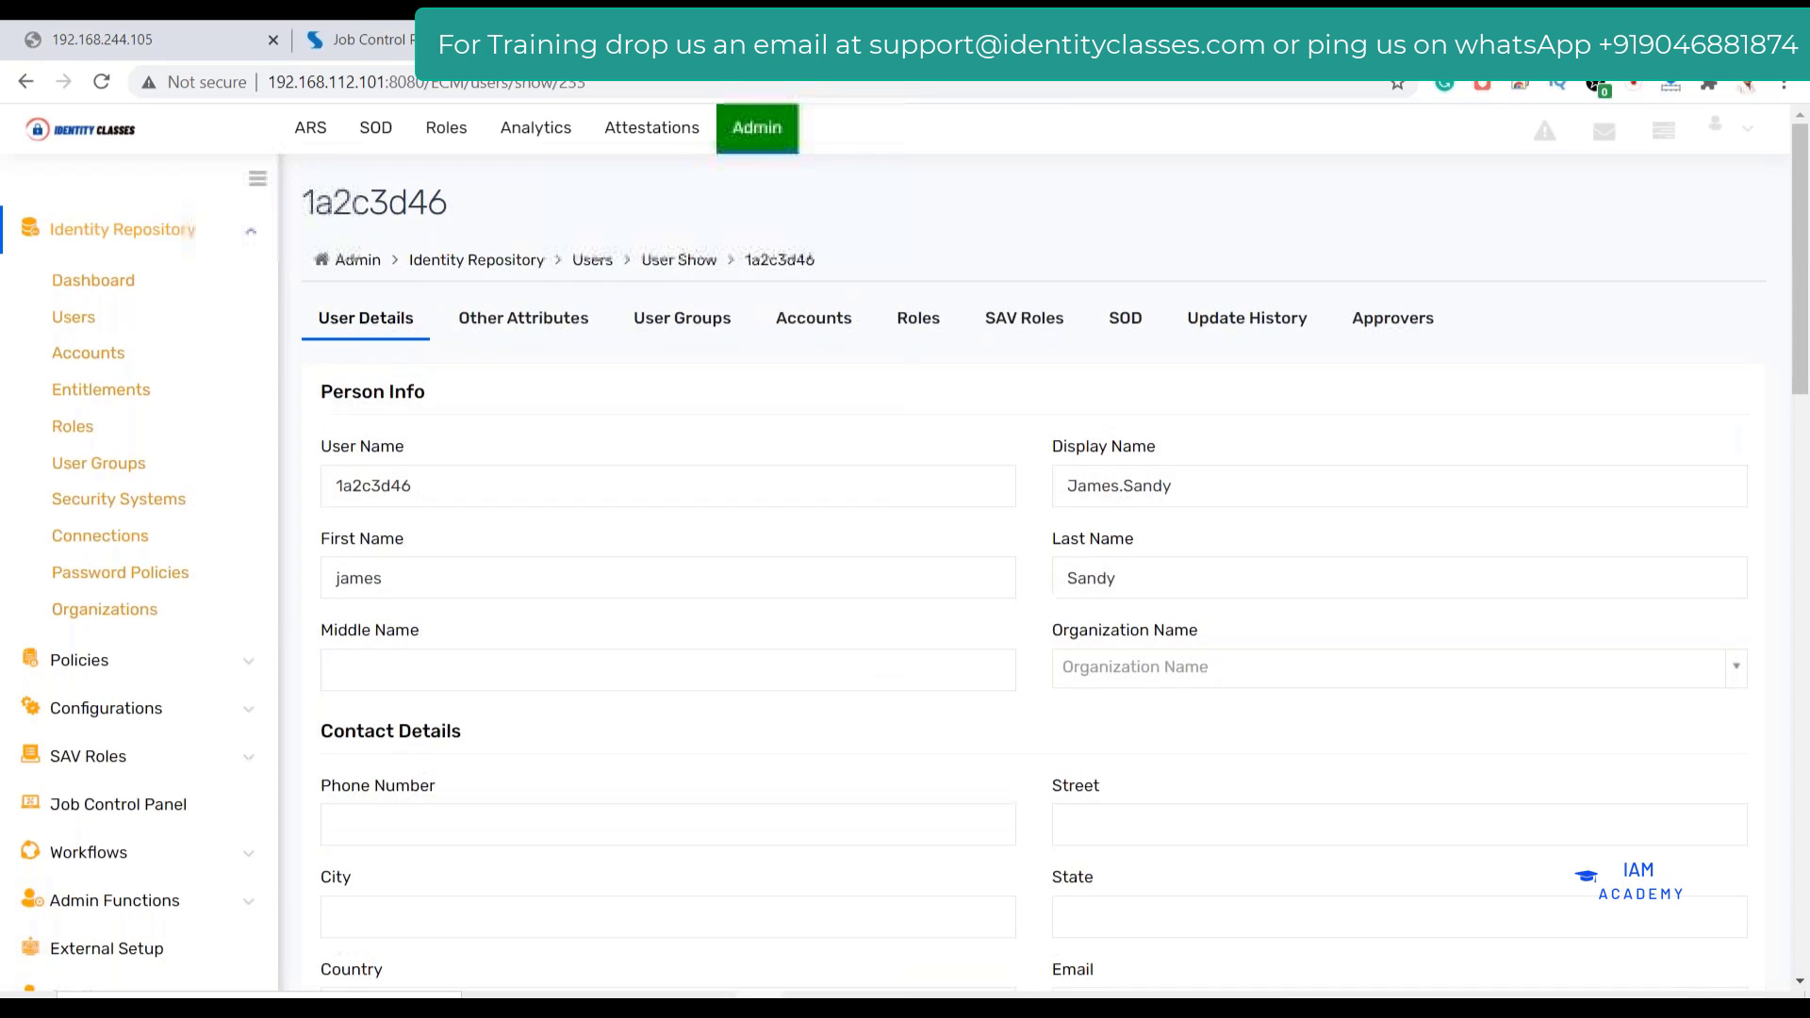
{"action": "scroll", "coordinate": [553, 577], "scroll_direction": "down", "scroll_amount": 5}
{"action": "scroll", "coordinate": [892, 647], "scroll_direction": "down", "scroll_amount": 1}
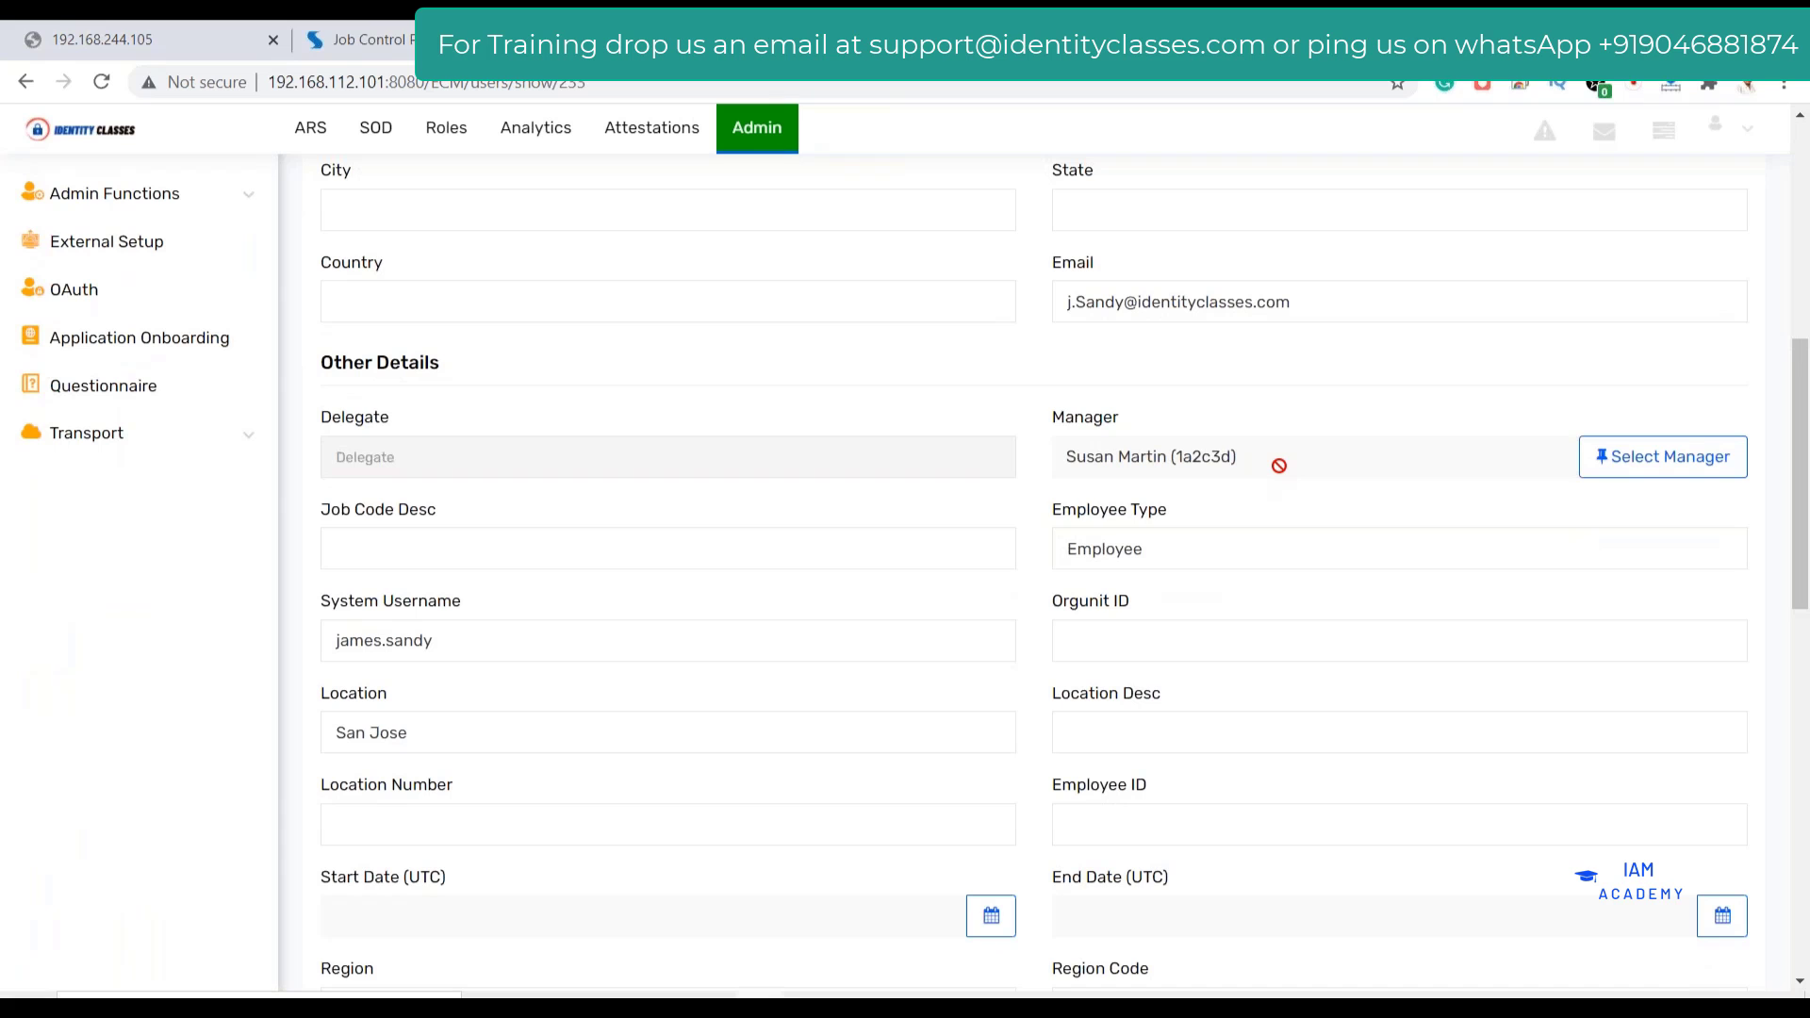
{"action": "scroll", "coordinate": [1274, 468], "scroll_direction": "up", "scroll_amount": 4}
{"action": "scroll", "coordinate": [1274, 471], "scroll_direction": "down", "scroll_amount": 10}
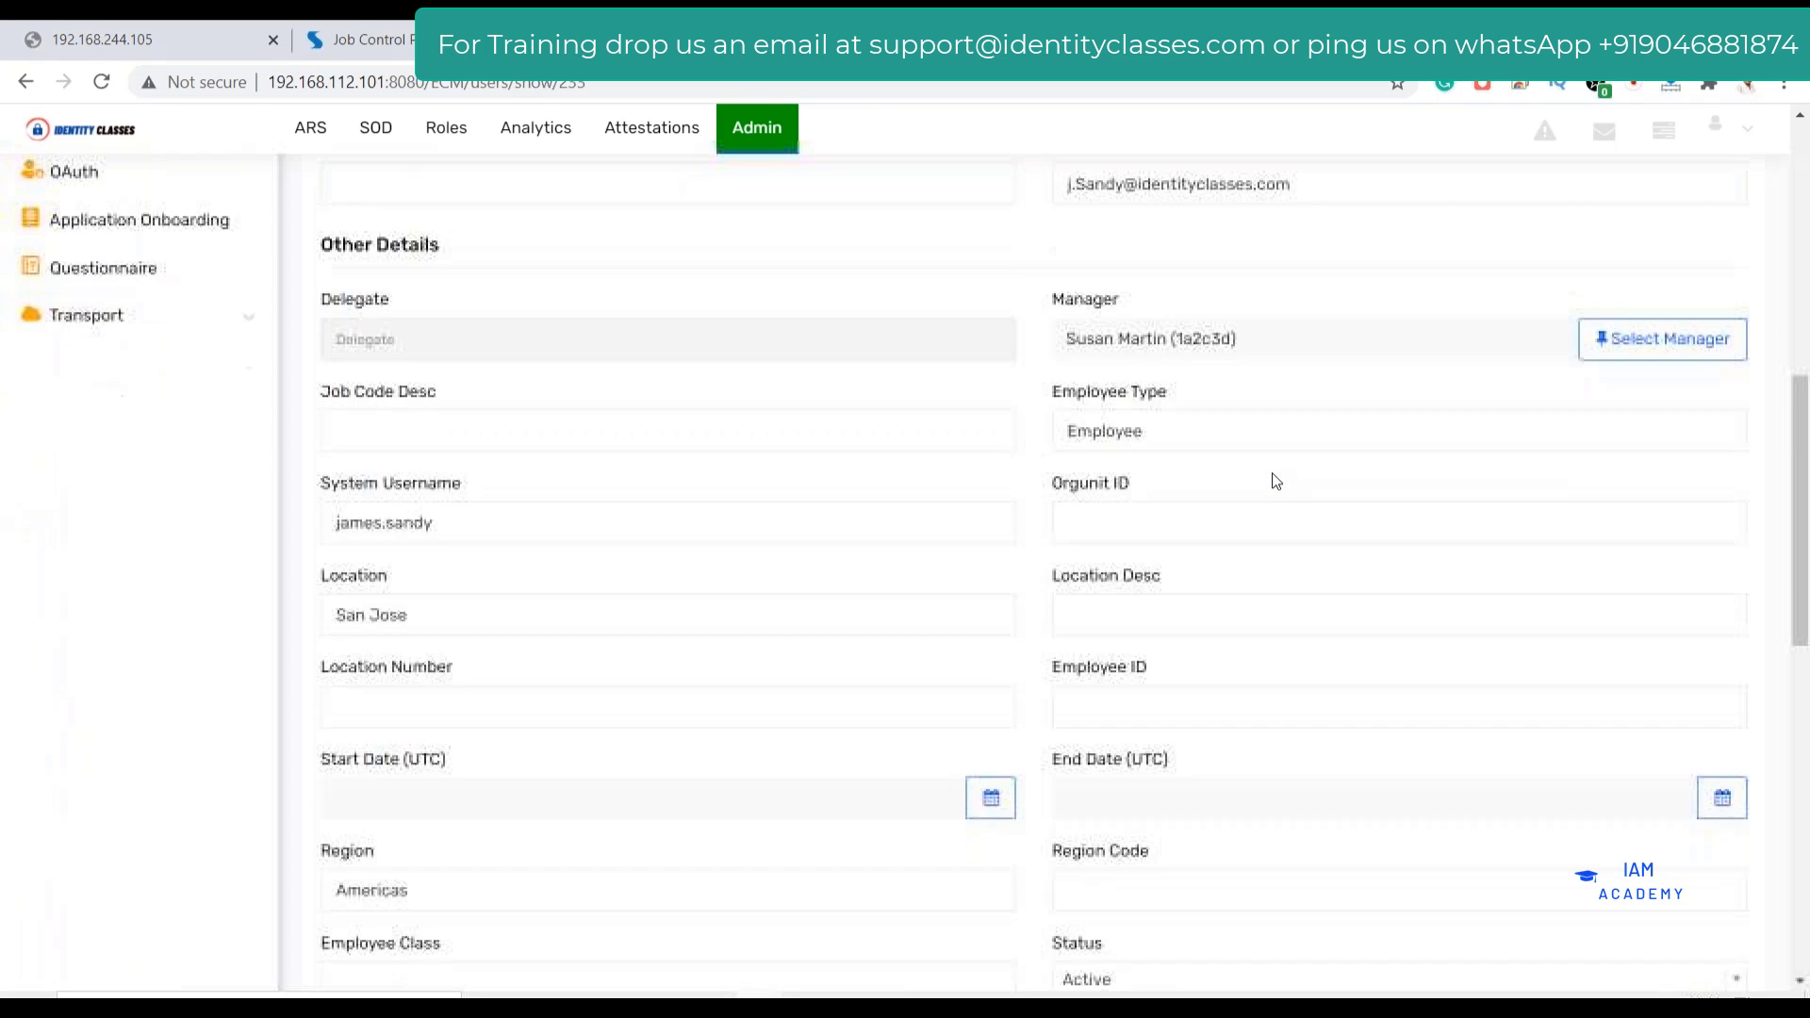
{"action": "scroll", "coordinate": [1263, 490], "scroll_direction": "down", "scroll_amount": 1}
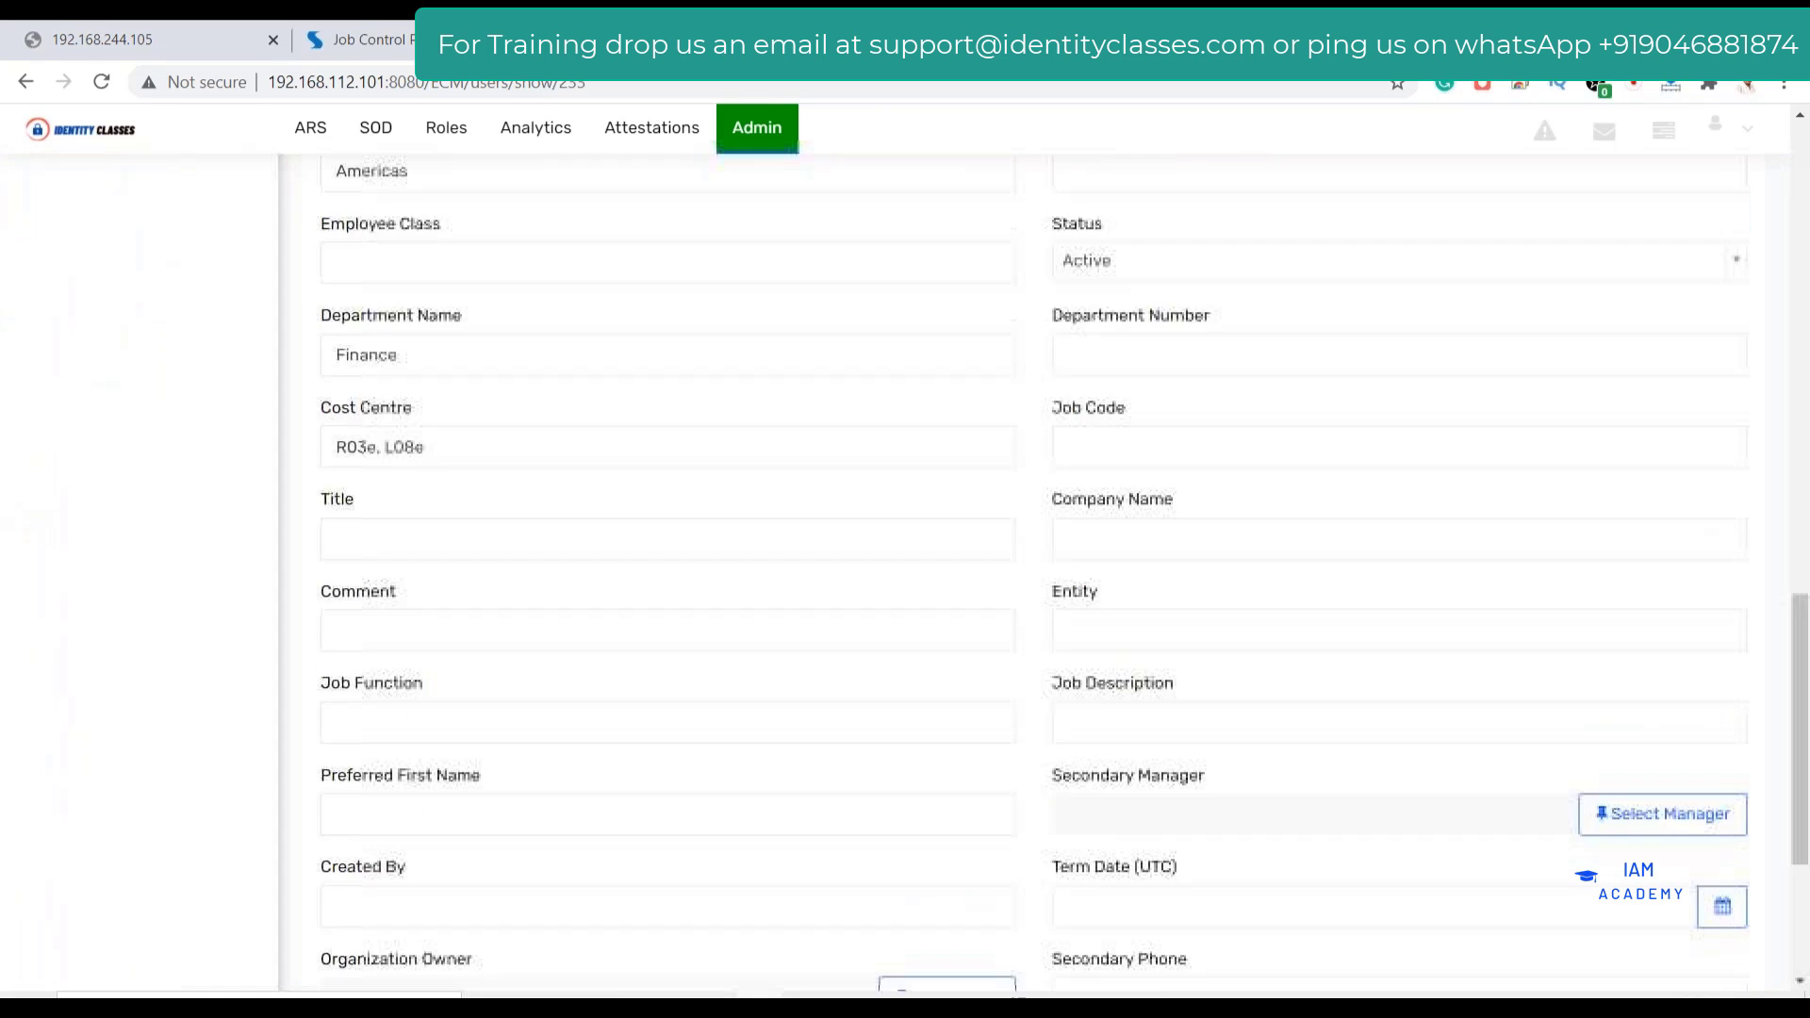
{"action": "scroll", "coordinate": [1263, 490], "scroll_direction": "up", "scroll_amount": 3}
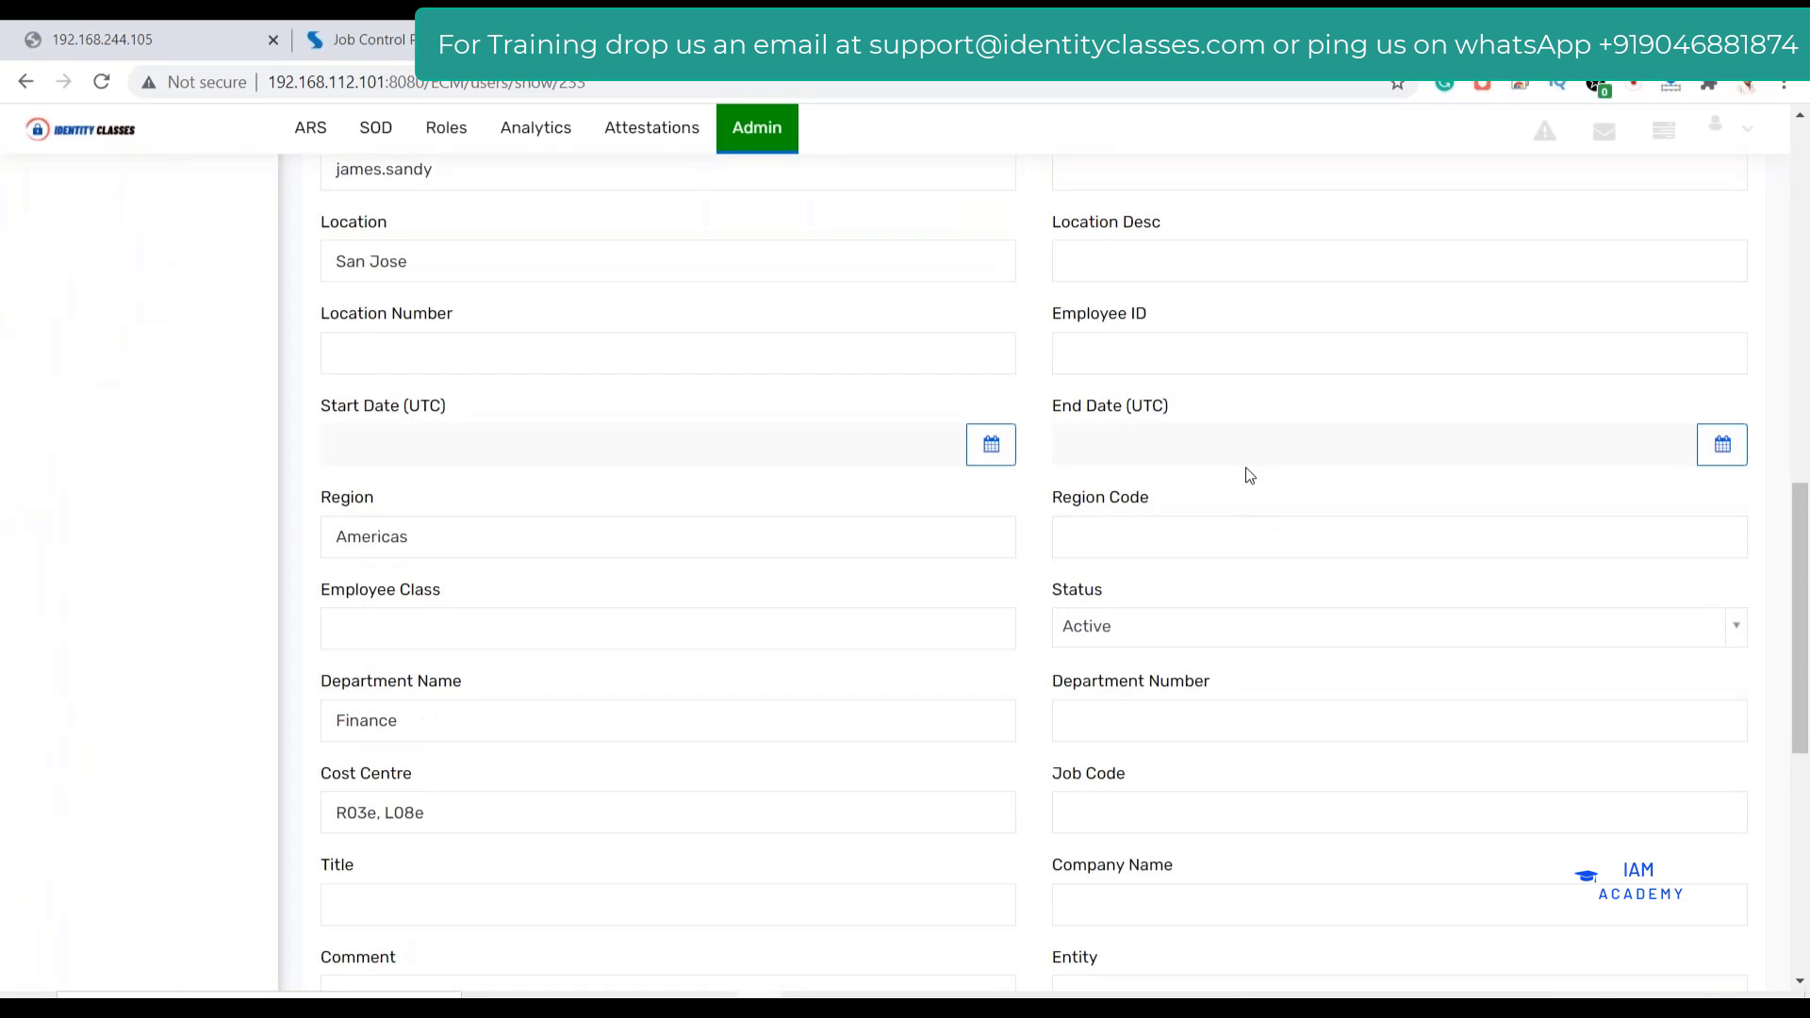
{"action": "scroll", "coordinate": [1186, 590], "scroll_direction": "down", "scroll_amount": 8}
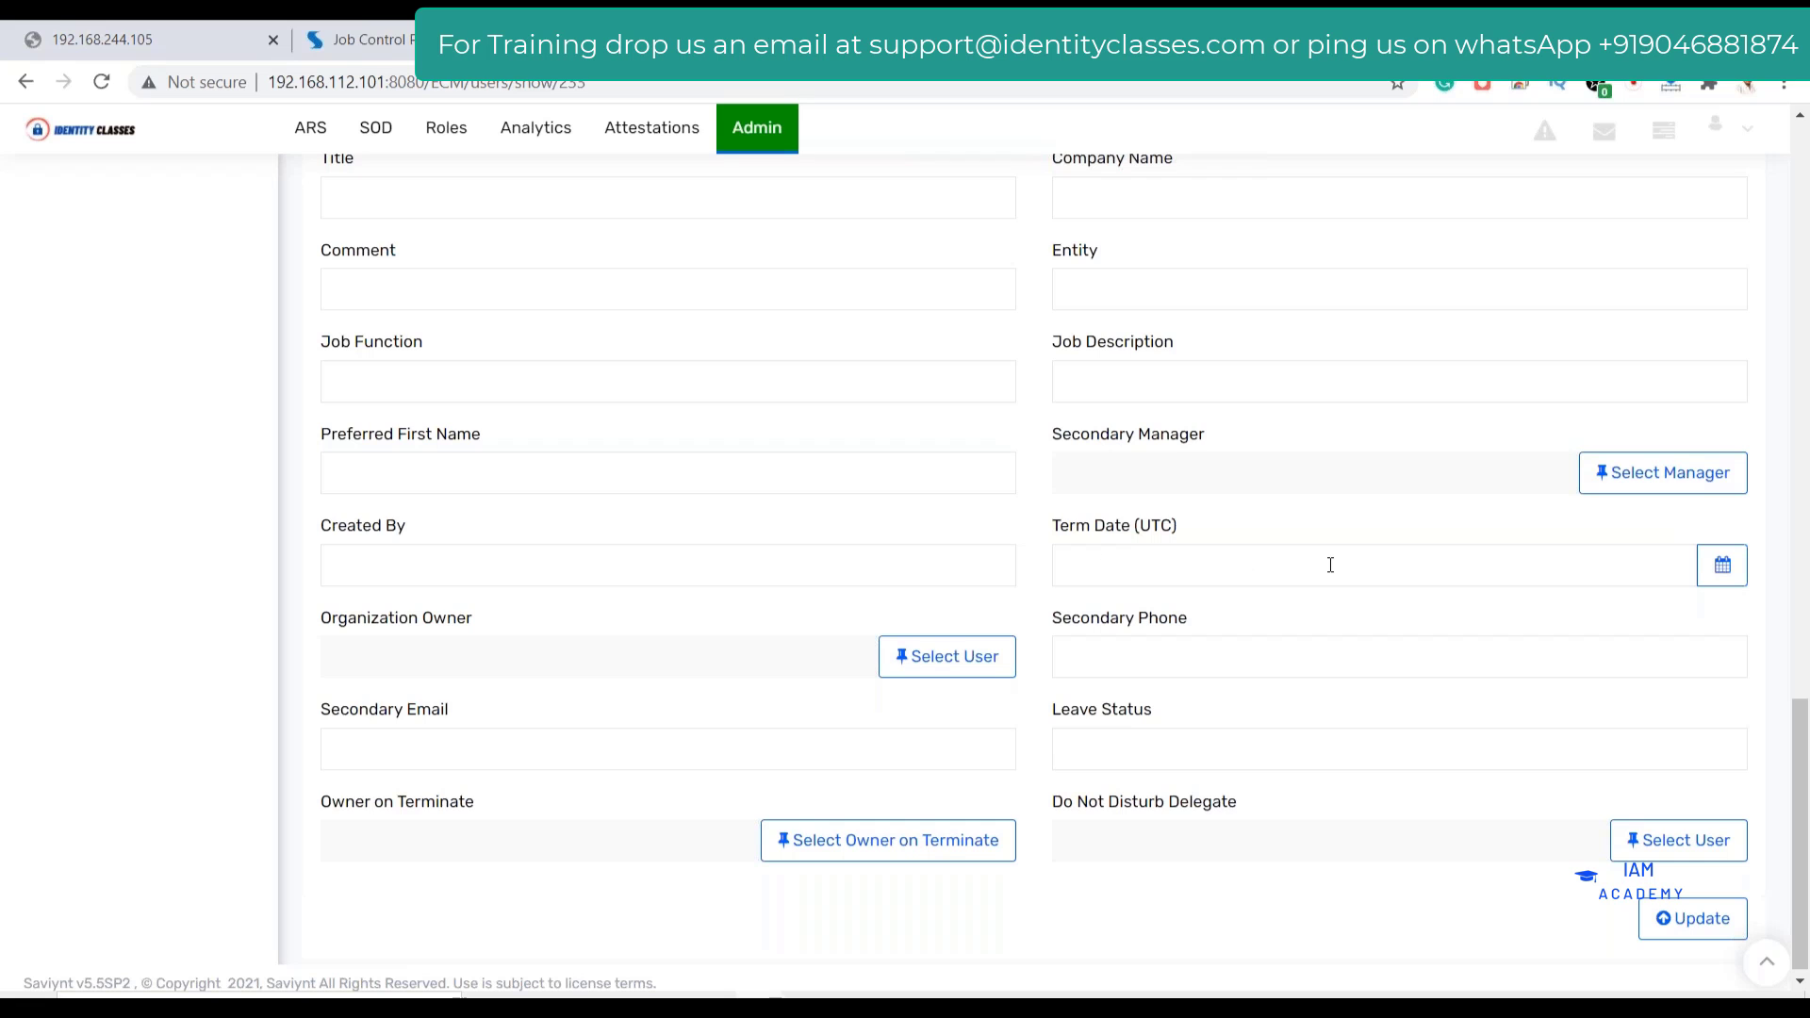
{"action": "scroll", "coordinate": [1330, 566], "scroll_direction": "up", "scroll_amount": 10}
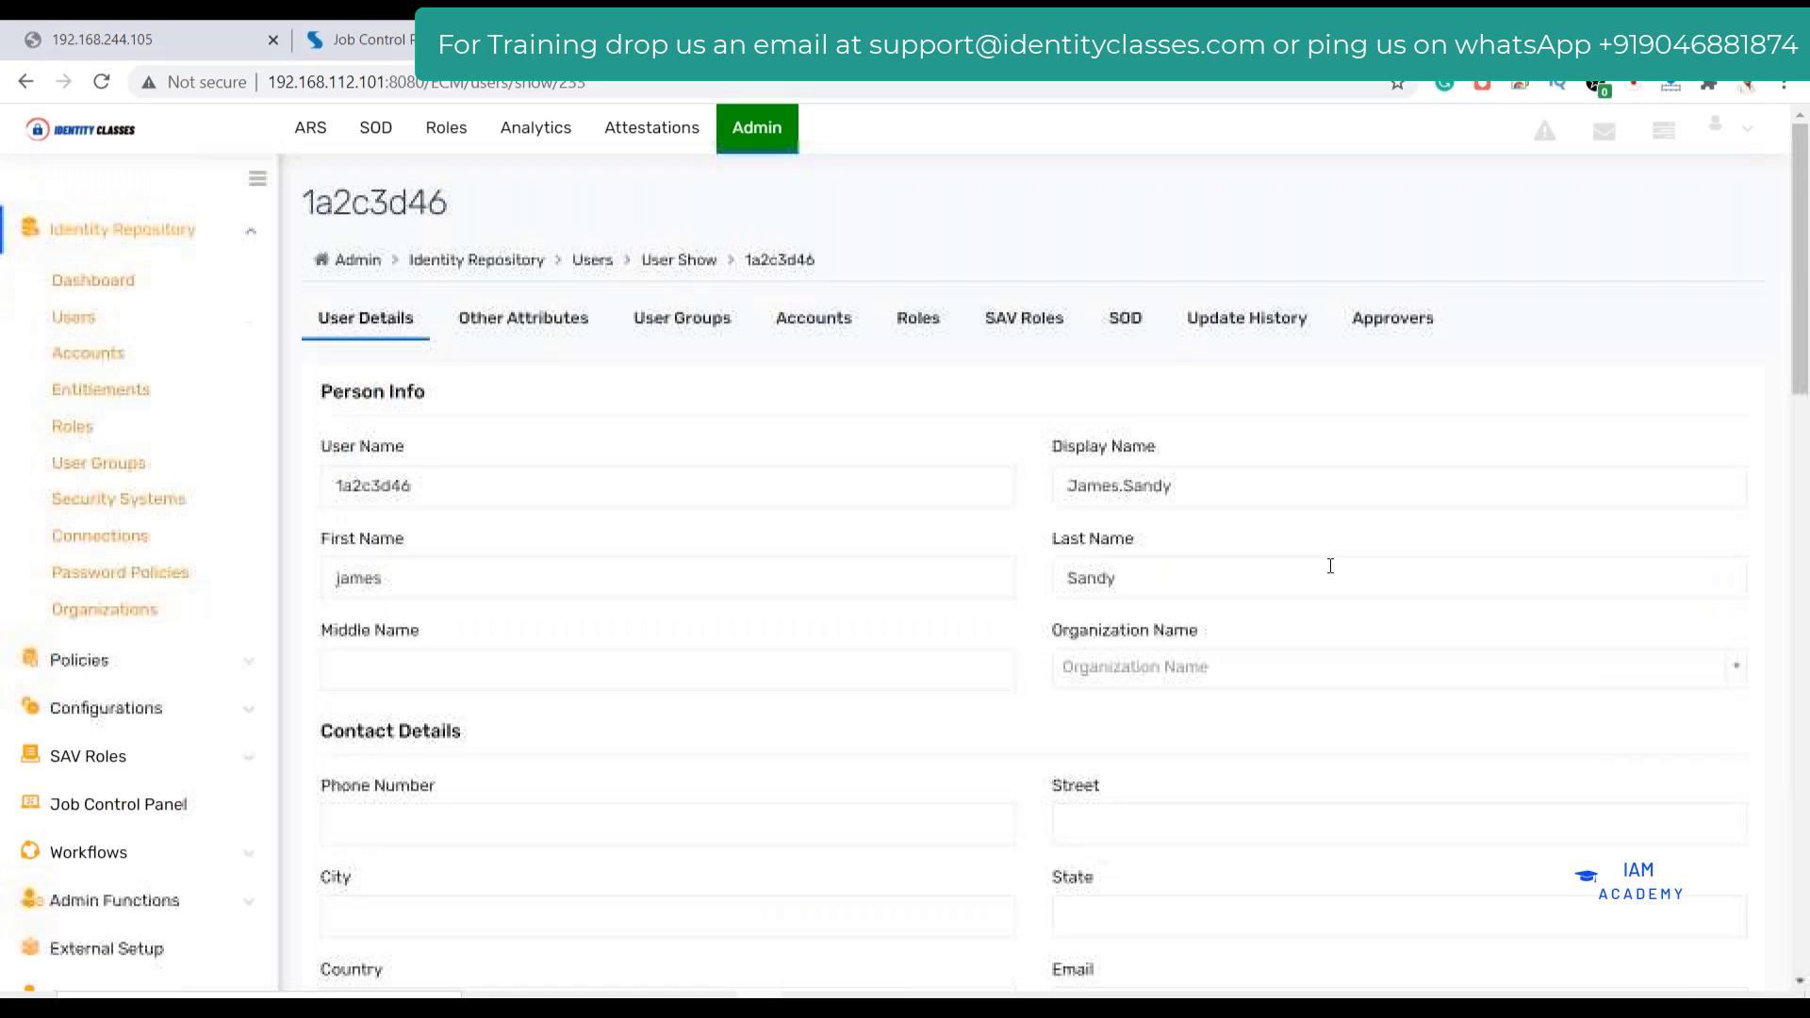
Return to the Users list and search for the username 1a2c3d45
{"action": "left_click", "coordinate": [73, 316]}
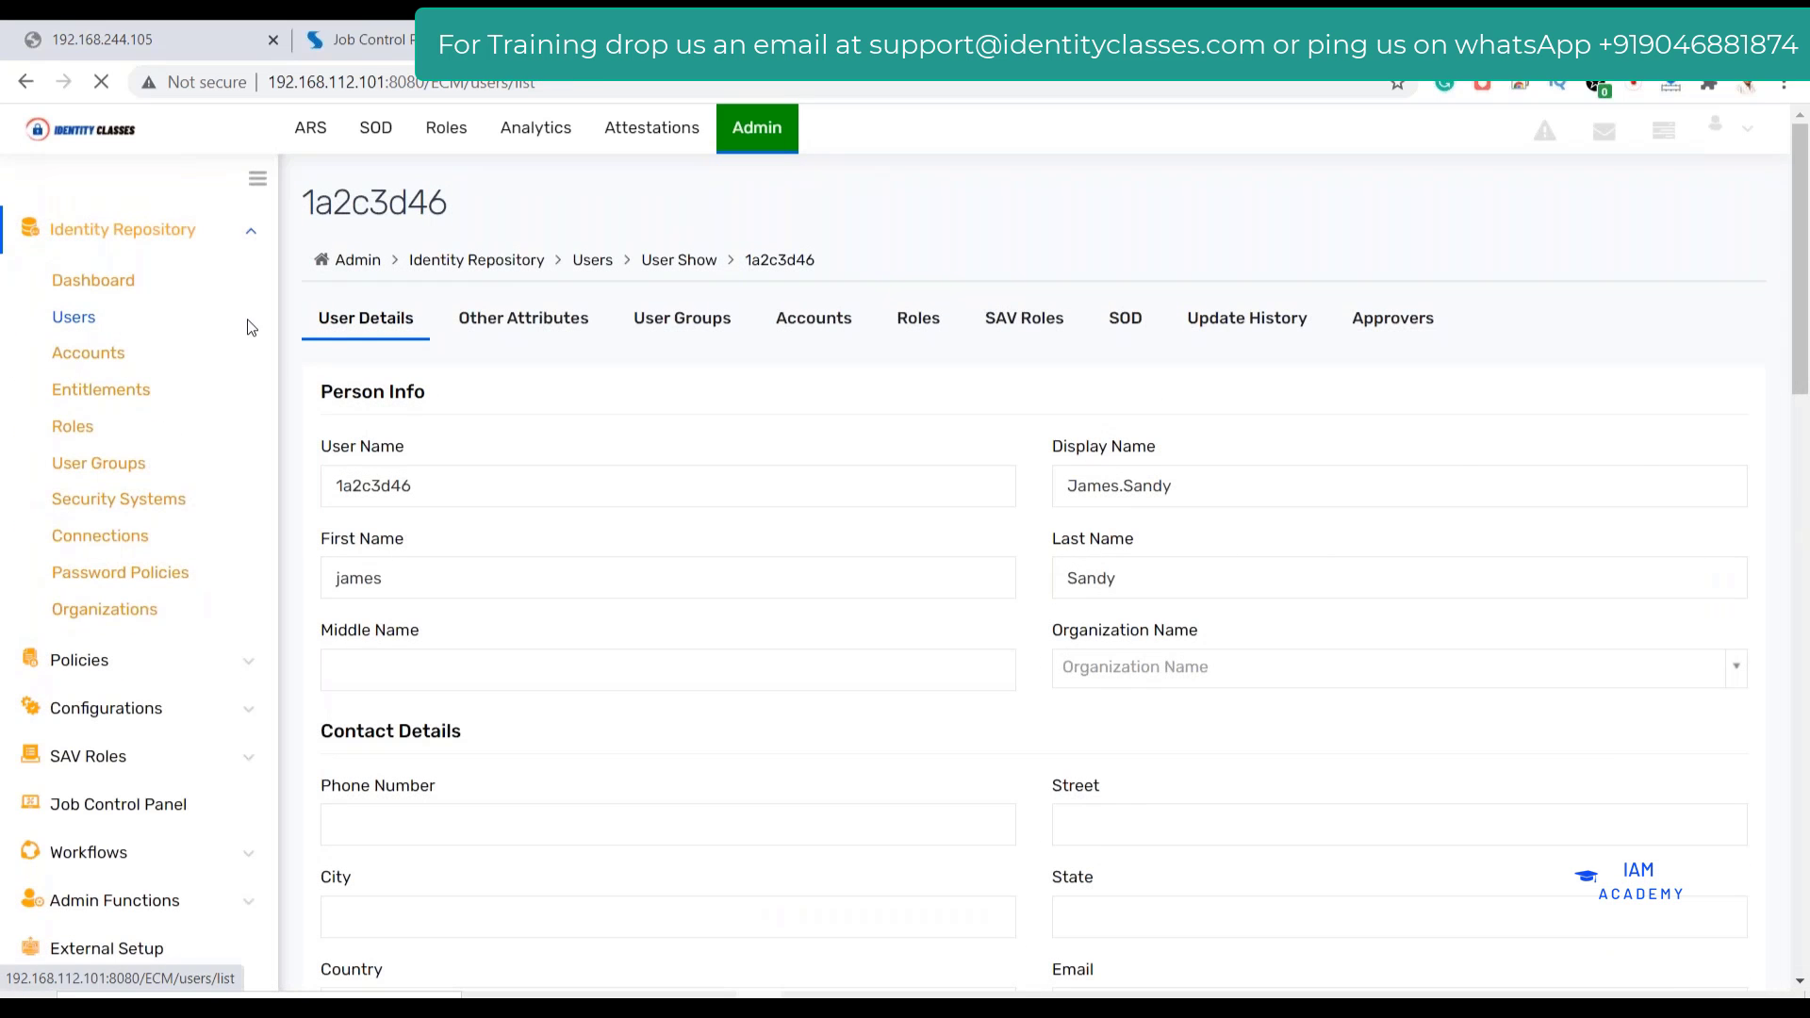
{"action": "left_click", "coordinate": [1368, 392]}
{"action": "key", "text": "ctrl+v"}
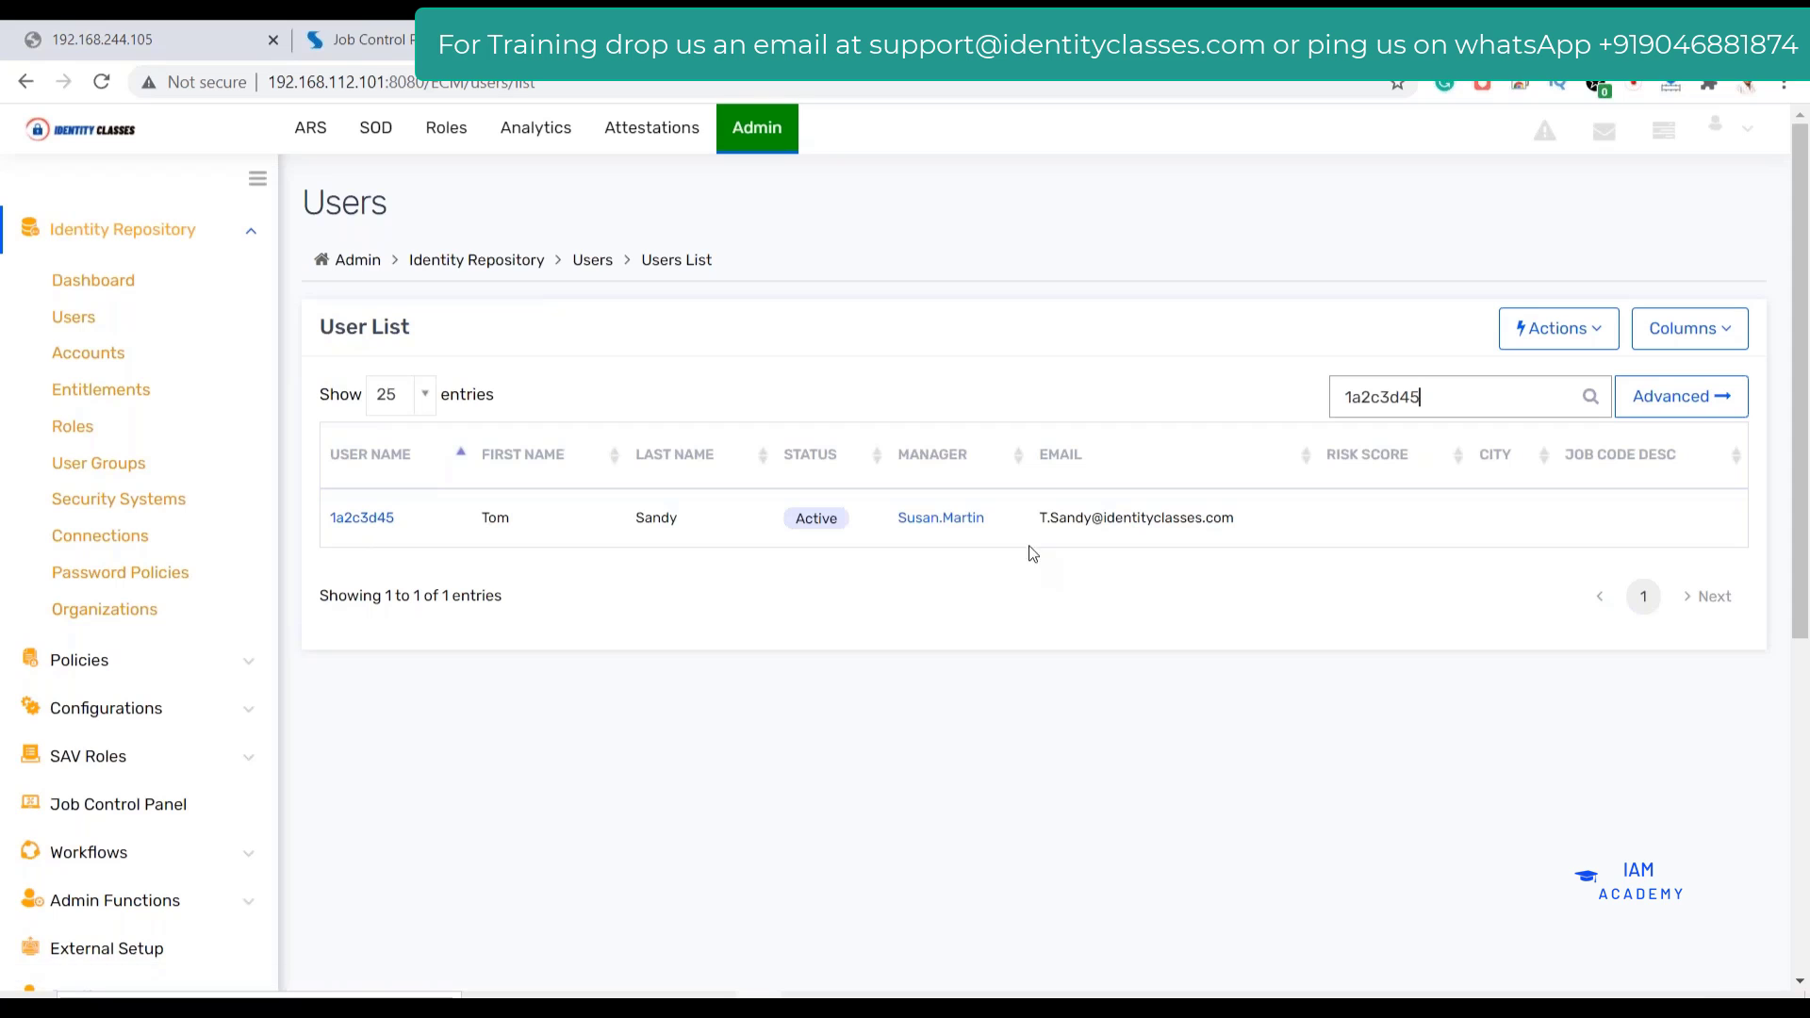
Open the record of user 1a2c3d45, examine the attributes under User Details, and copy the User Name value
{"action": "left_click", "coordinate": [343, 520]}
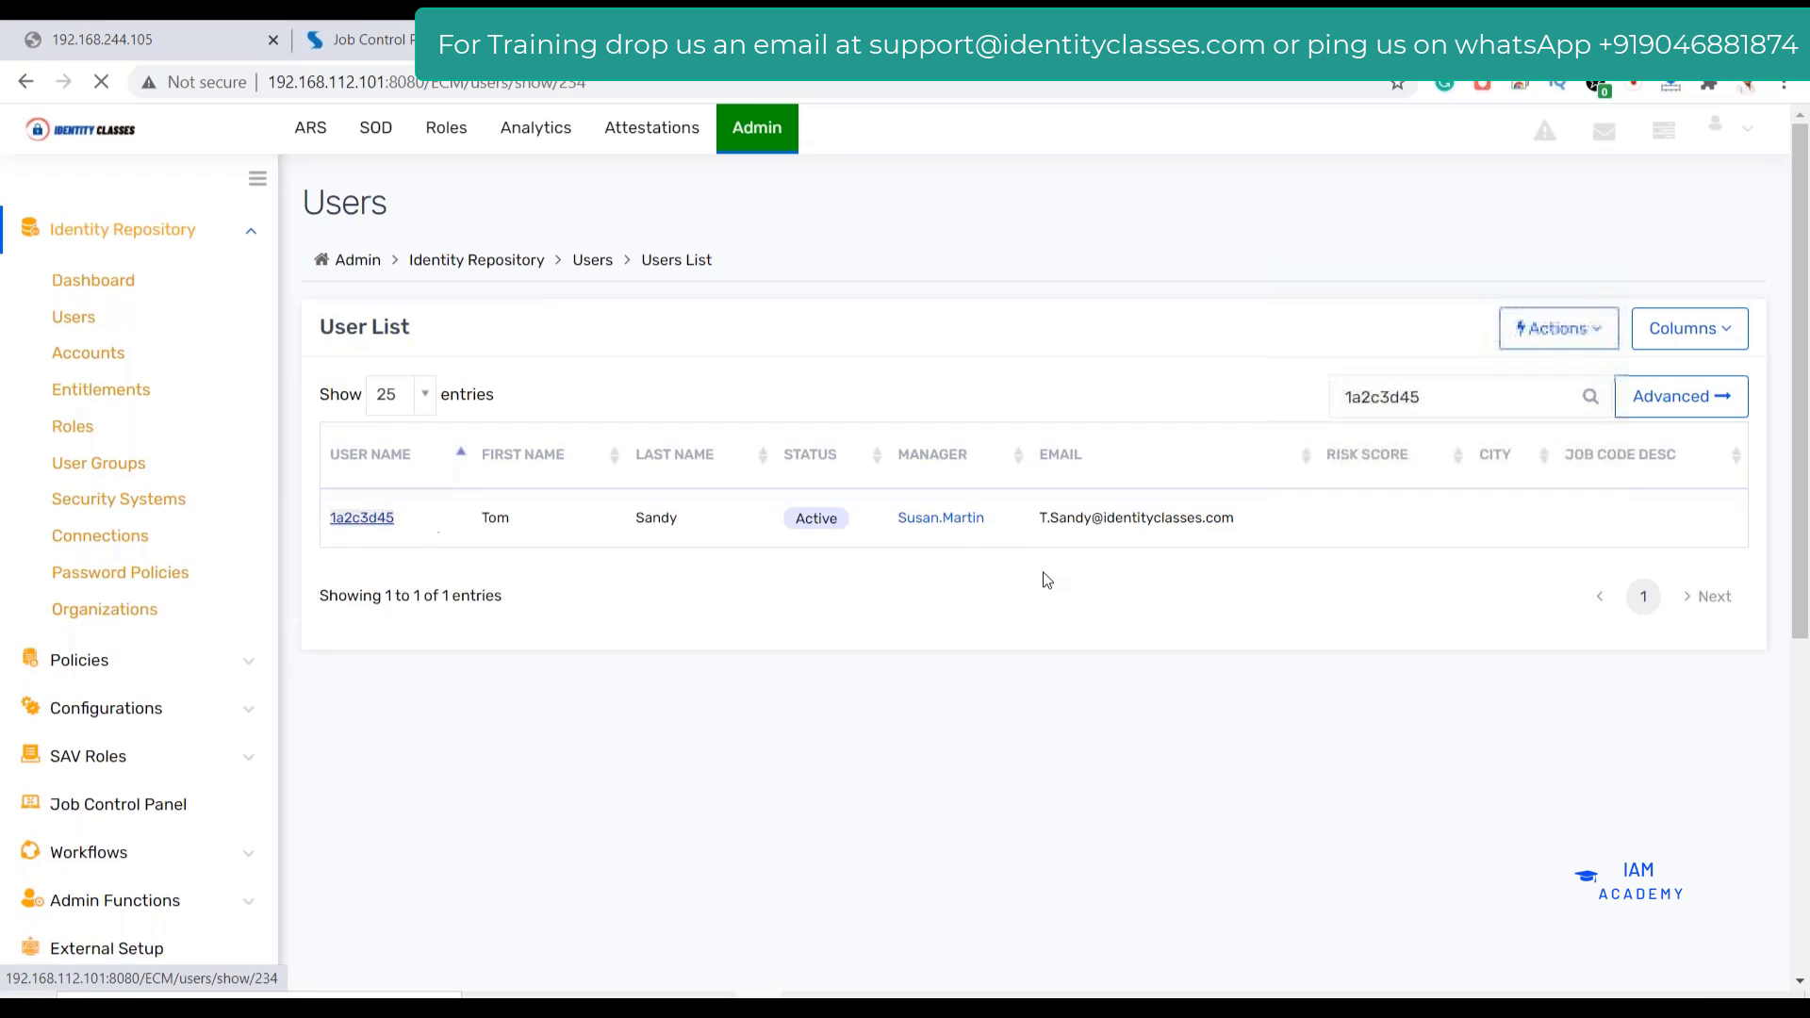
{"action": "scroll", "coordinate": [1146, 640], "scroll_direction": "down", "scroll_amount": 20}
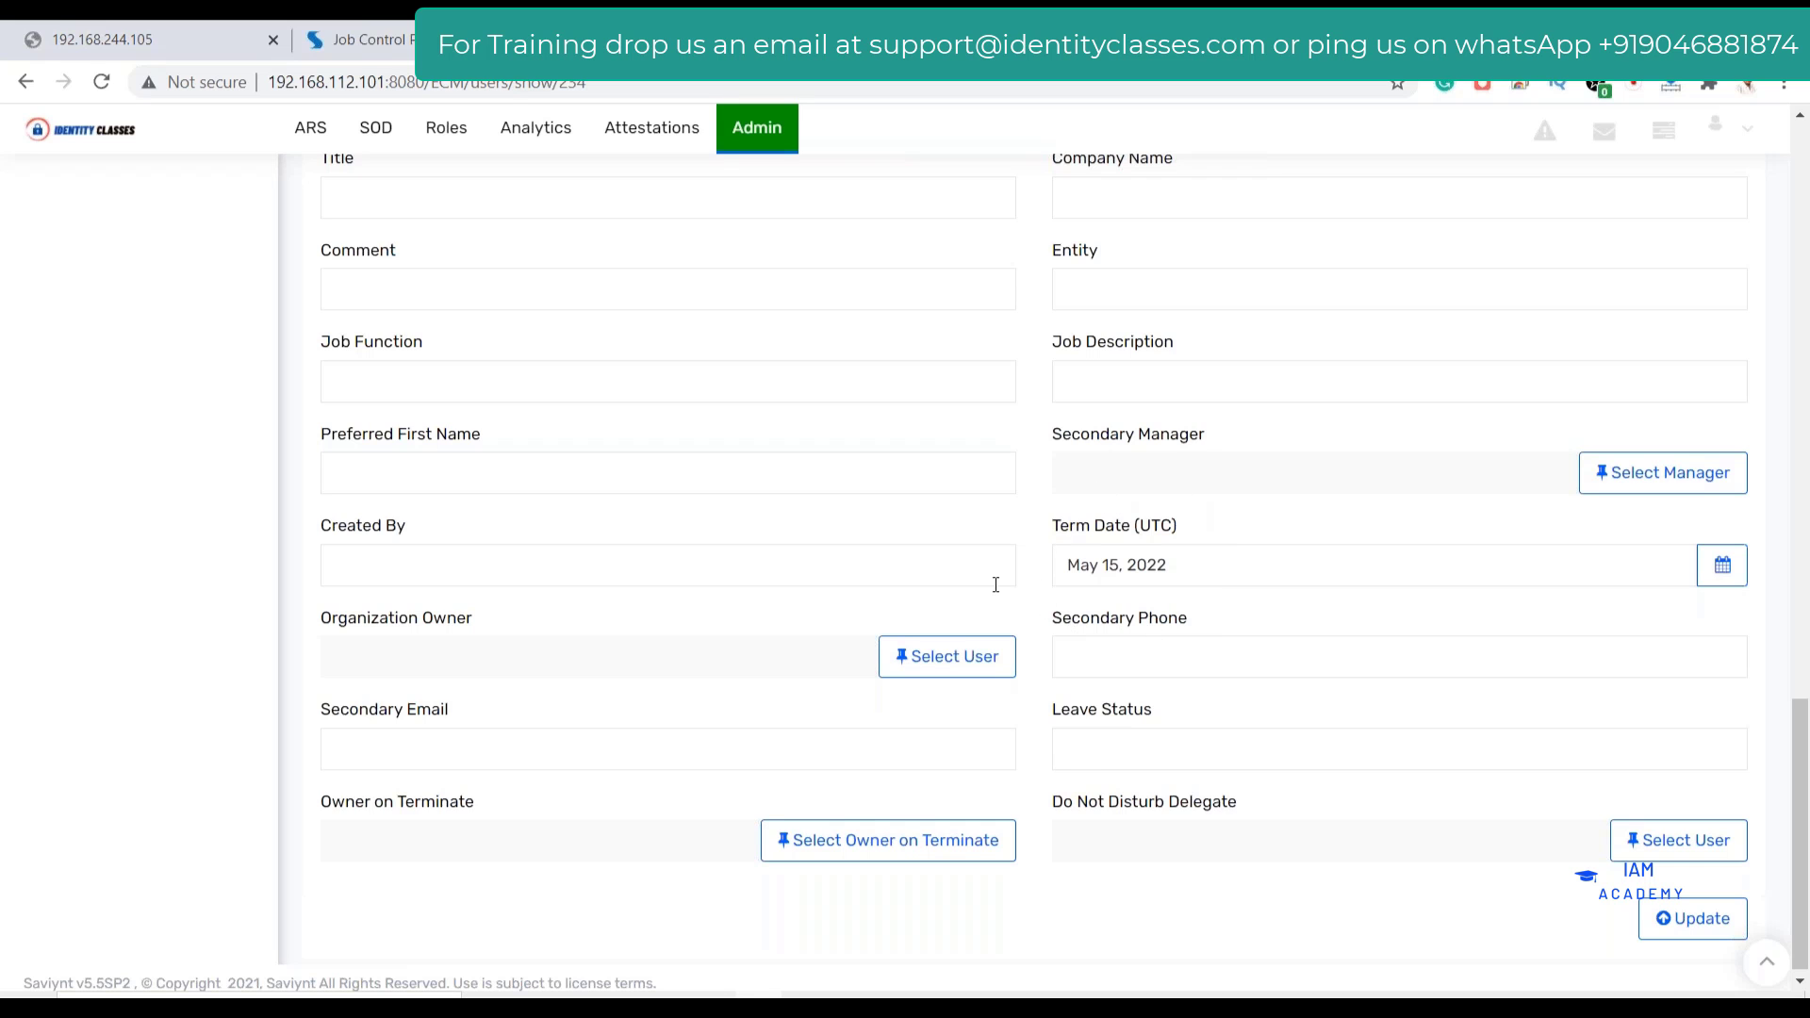
{"action": "scroll", "coordinate": [996, 585], "scroll_direction": "up", "scroll_amount": 20}
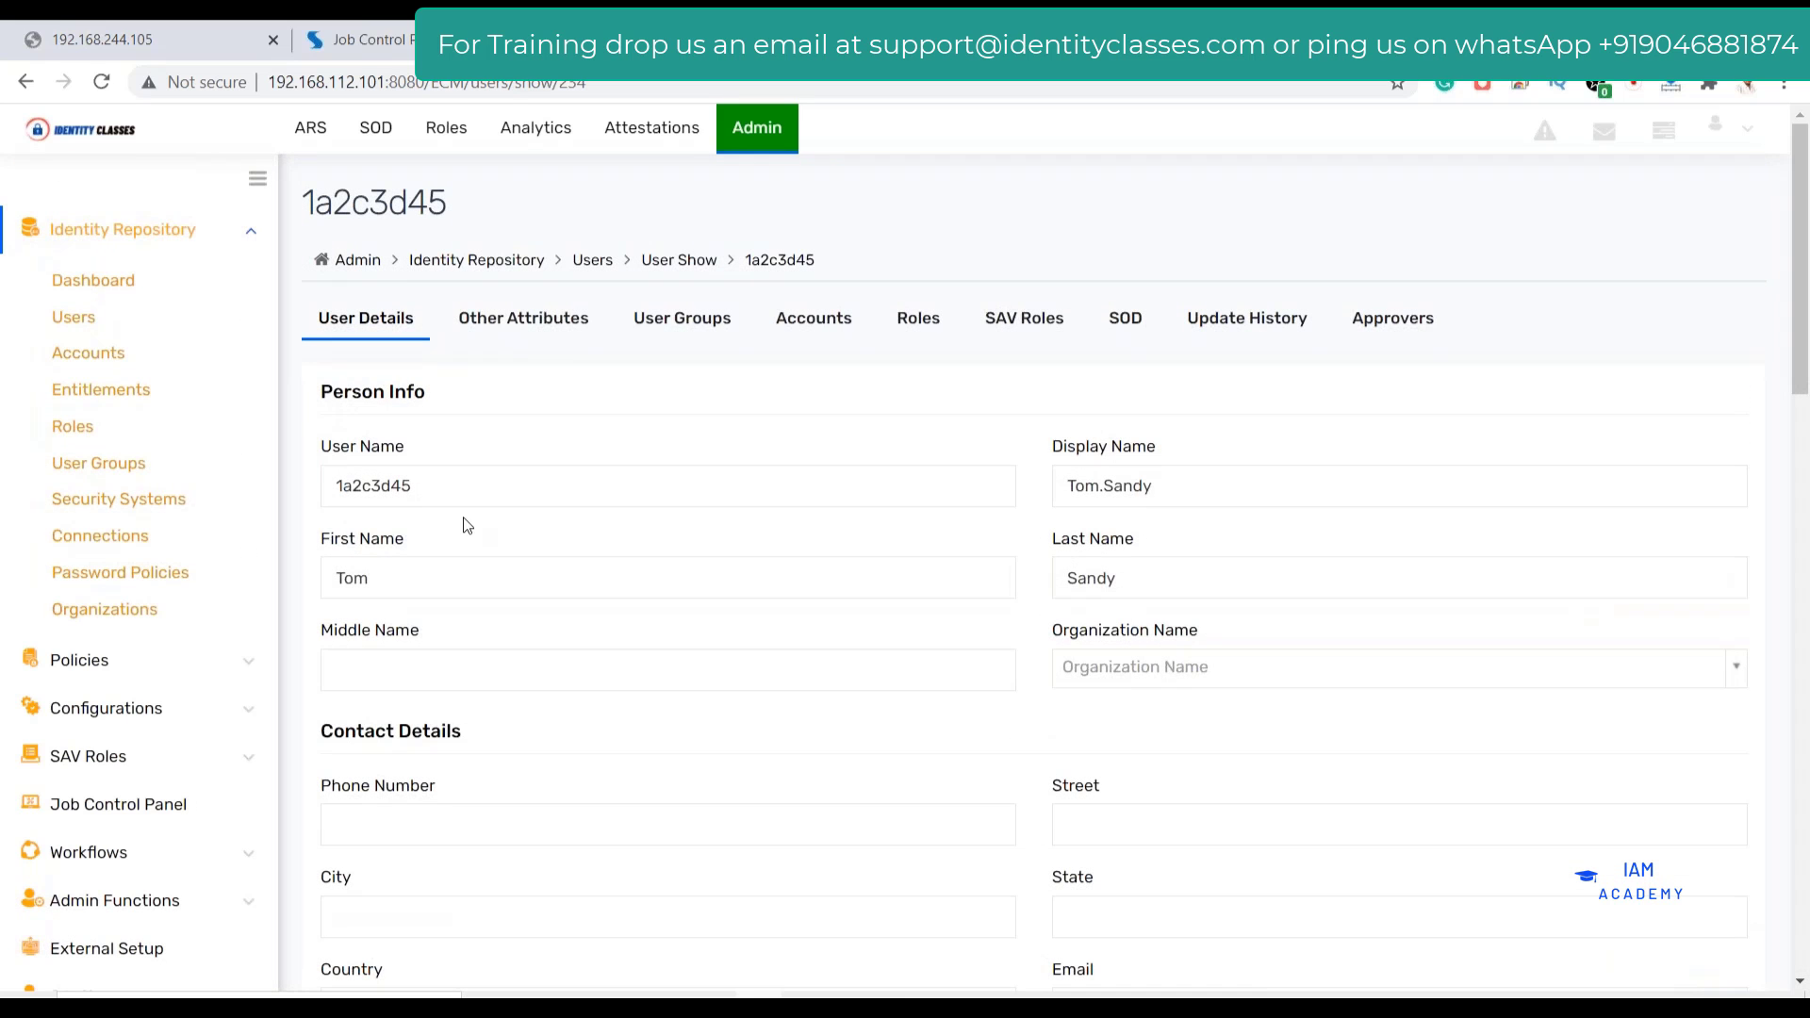
{"action": "double_click", "coordinate": [372, 485]}
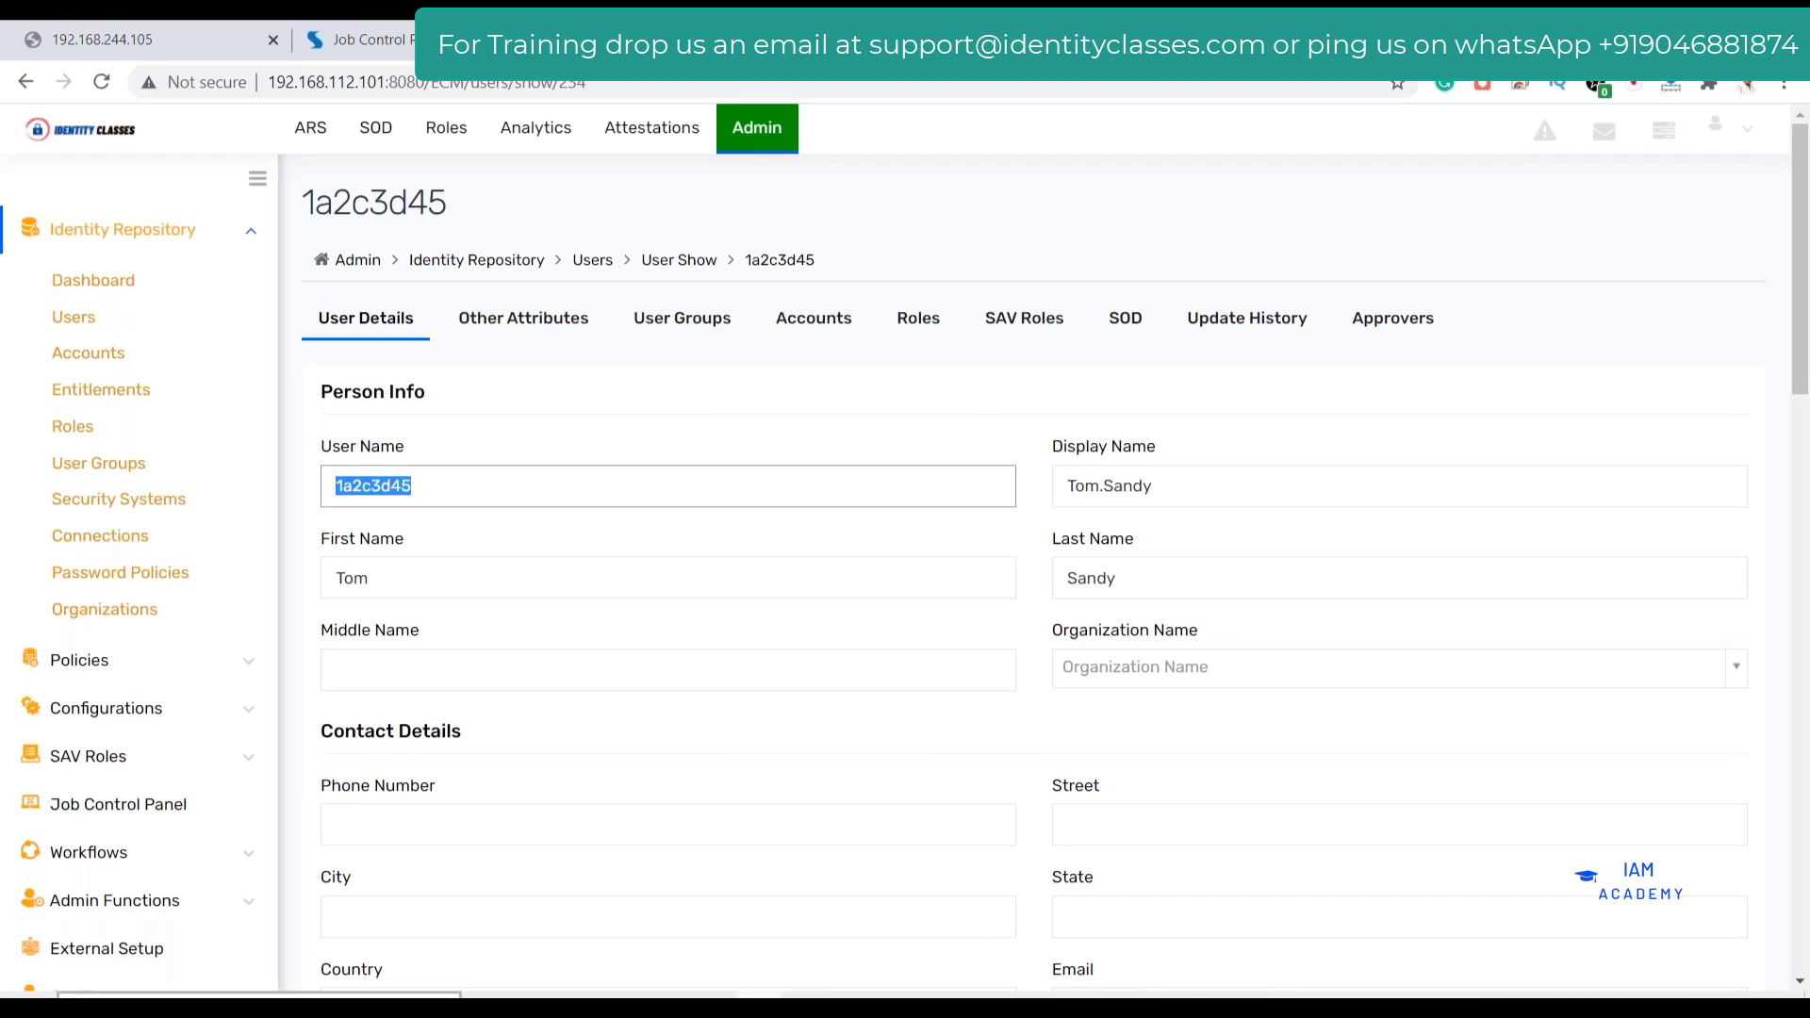
Launch MySQL Workbench 8.0 CE and open the SaviyntBatch connection
{"action": "key", "text": "super"}
{"action": "type", "text": "work"}
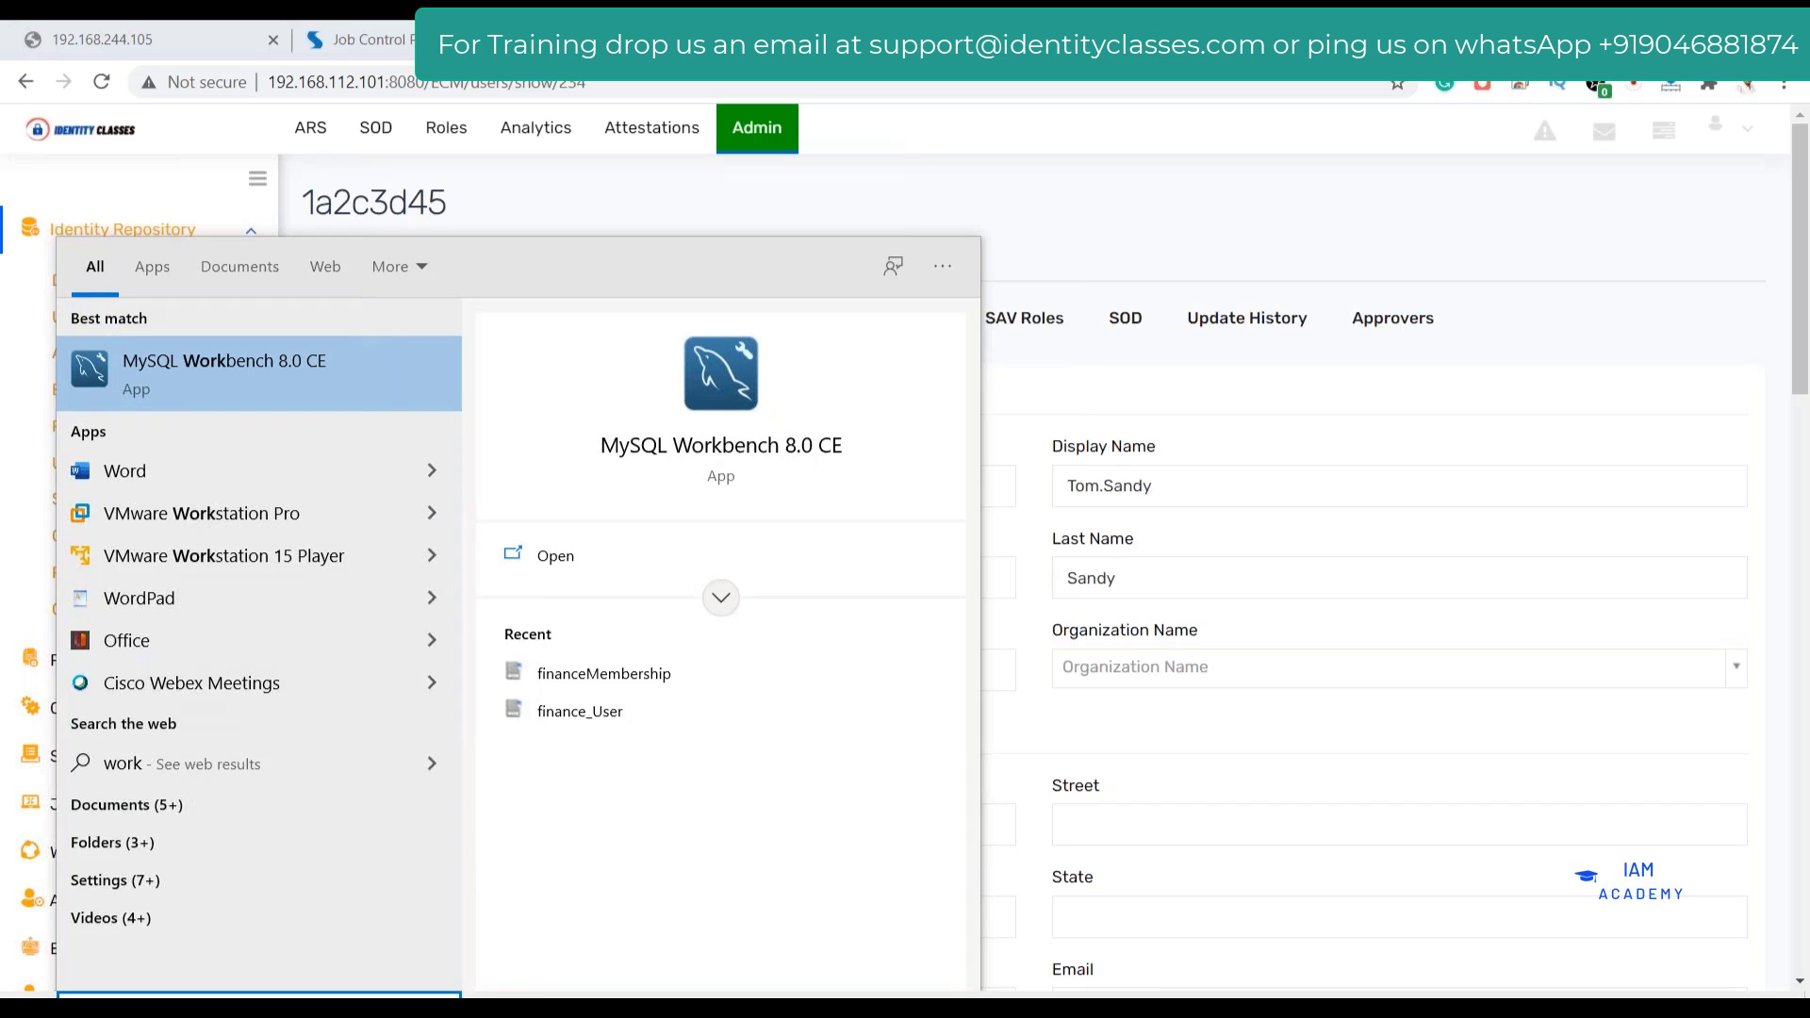
{"action": "type", "text": "be"}
{"action": "left_click", "coordinate": [719, 571]}
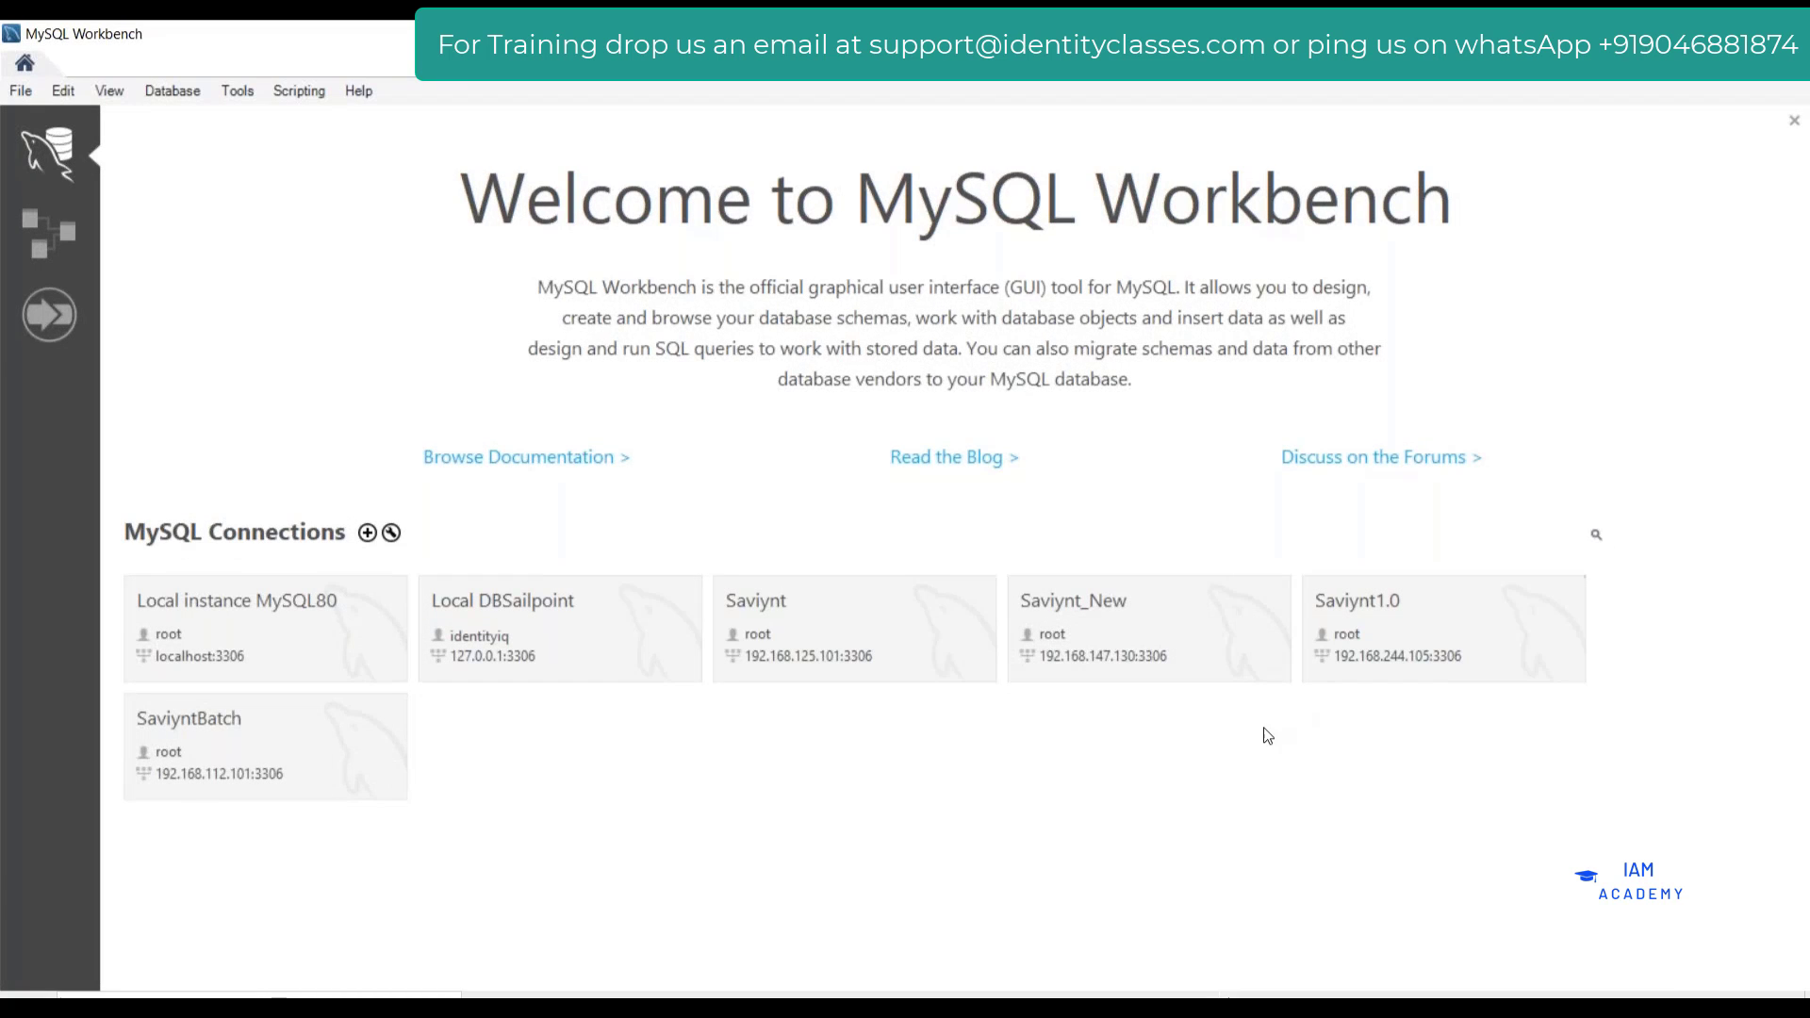
{"action": "left_click", "coordinate": [345, 760]}
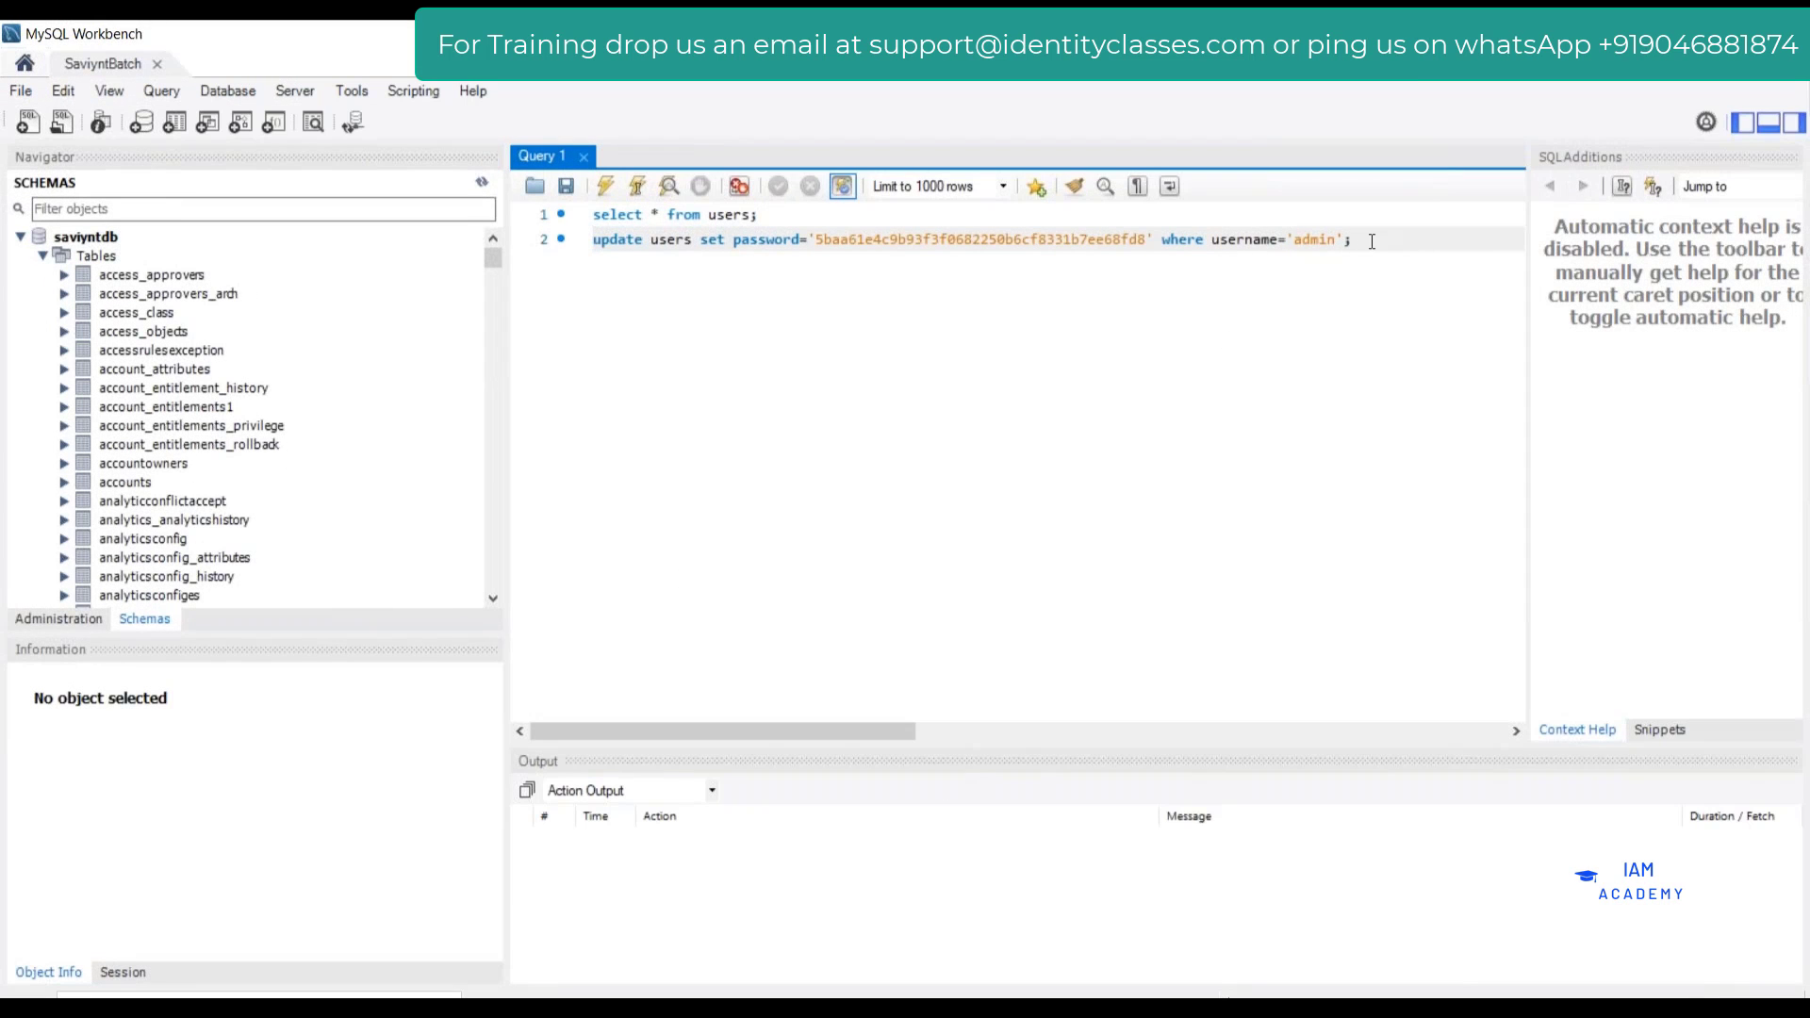
Extend the users select query with the condition where username='1a2c3d45' and execute only that statement
{"action": "left_click", "coordinate": [751, 214]}
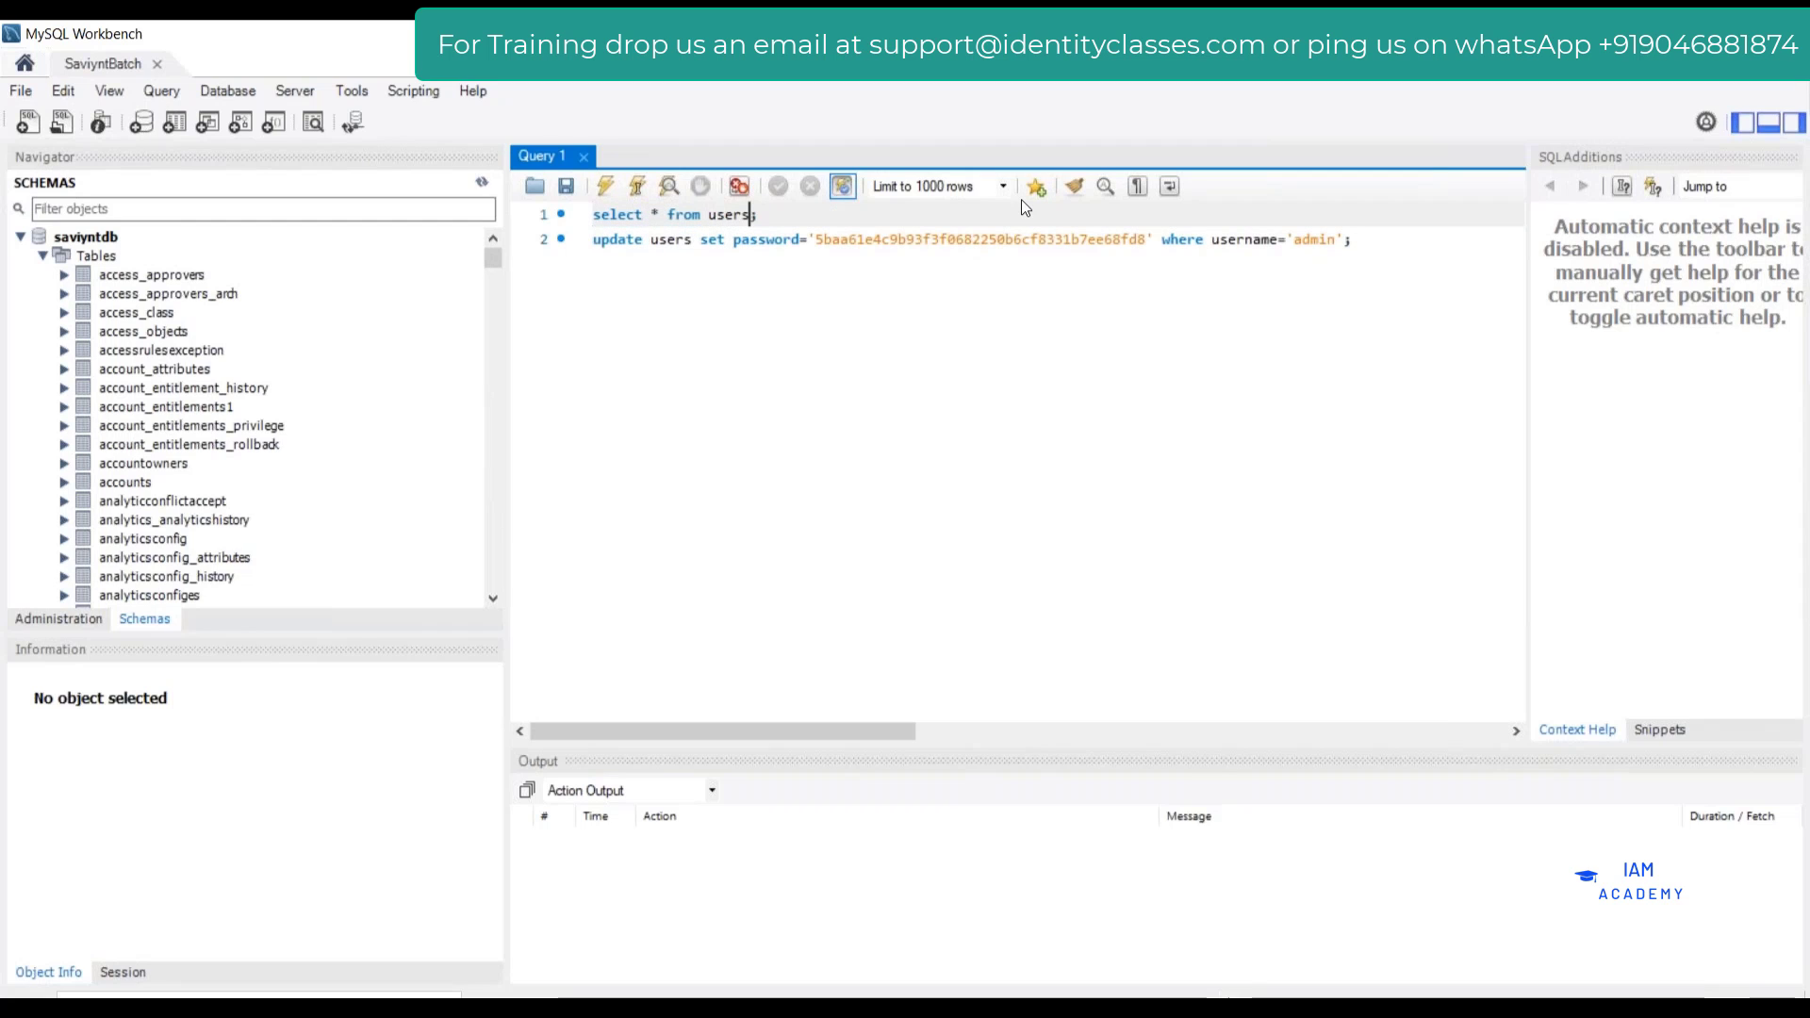
{"action": "type", "text": "where "}
{"action": "type", "text": "username"}
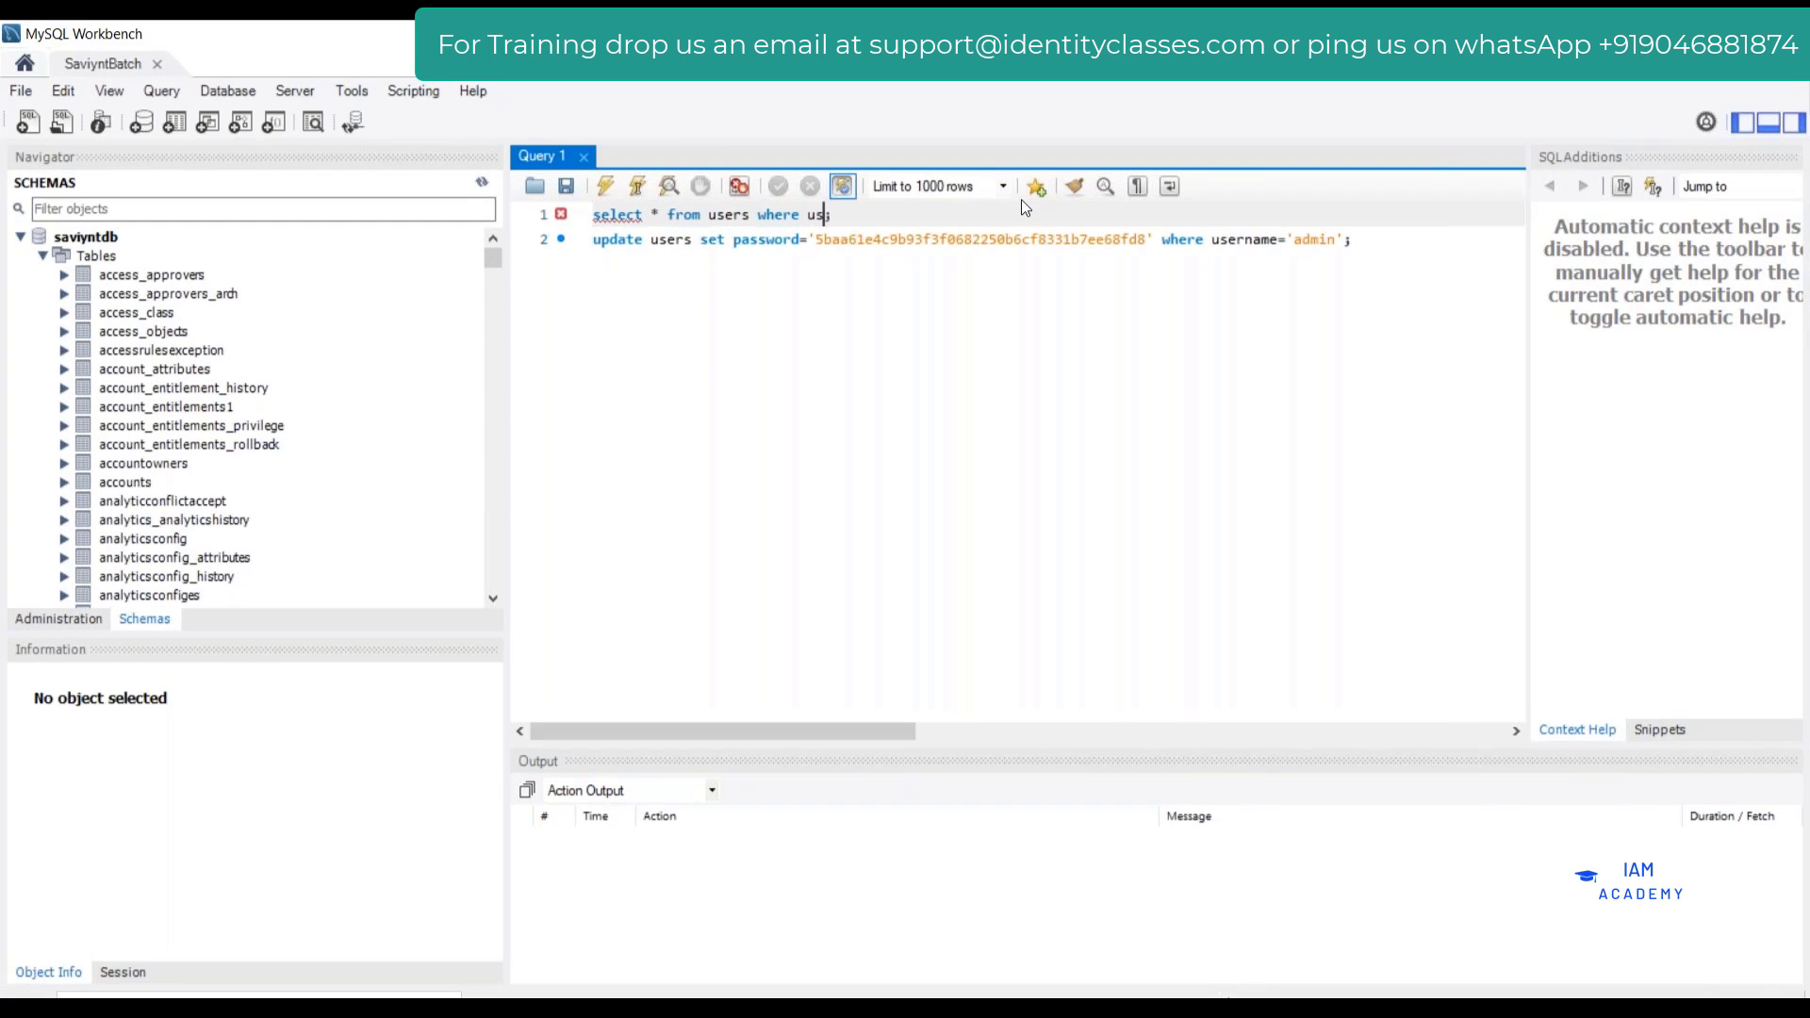
{"action": "type", "text": "="}
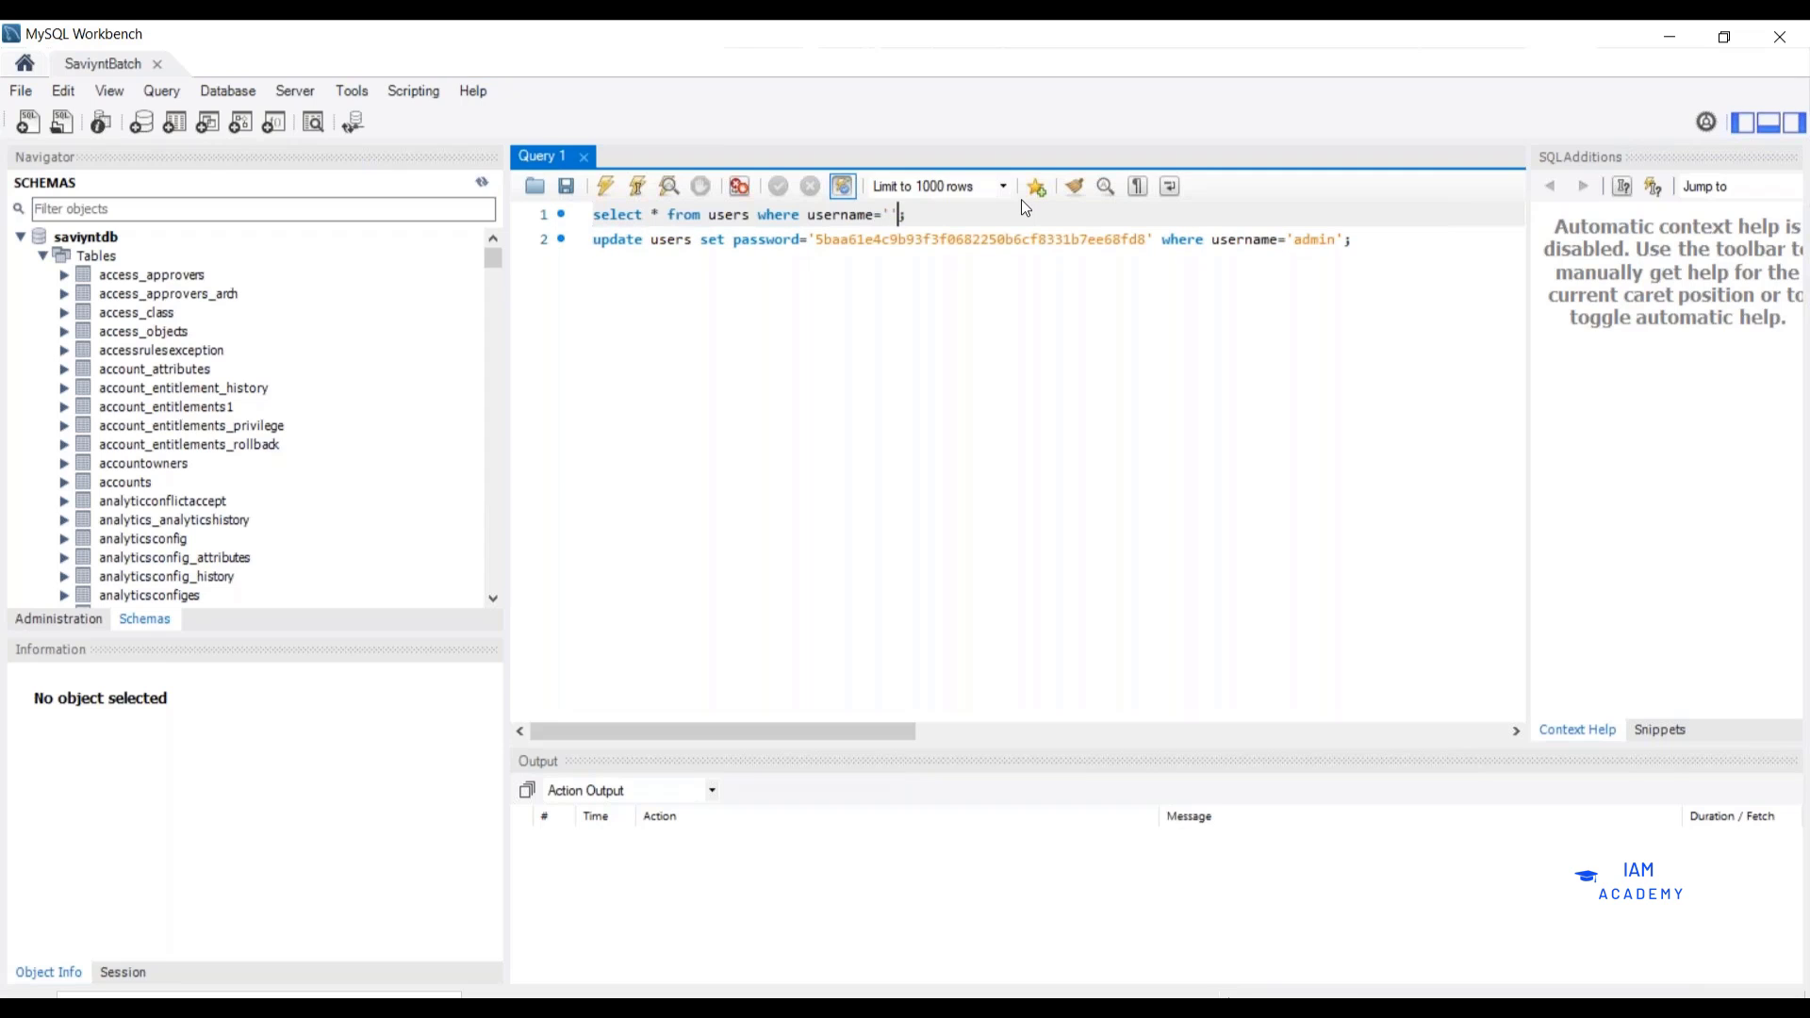
{"action": "type", "text": "'"}
{"action": "type", "text": "1a2c3d45"}
{"action": "left_click", "coordinate": [638, 187]}
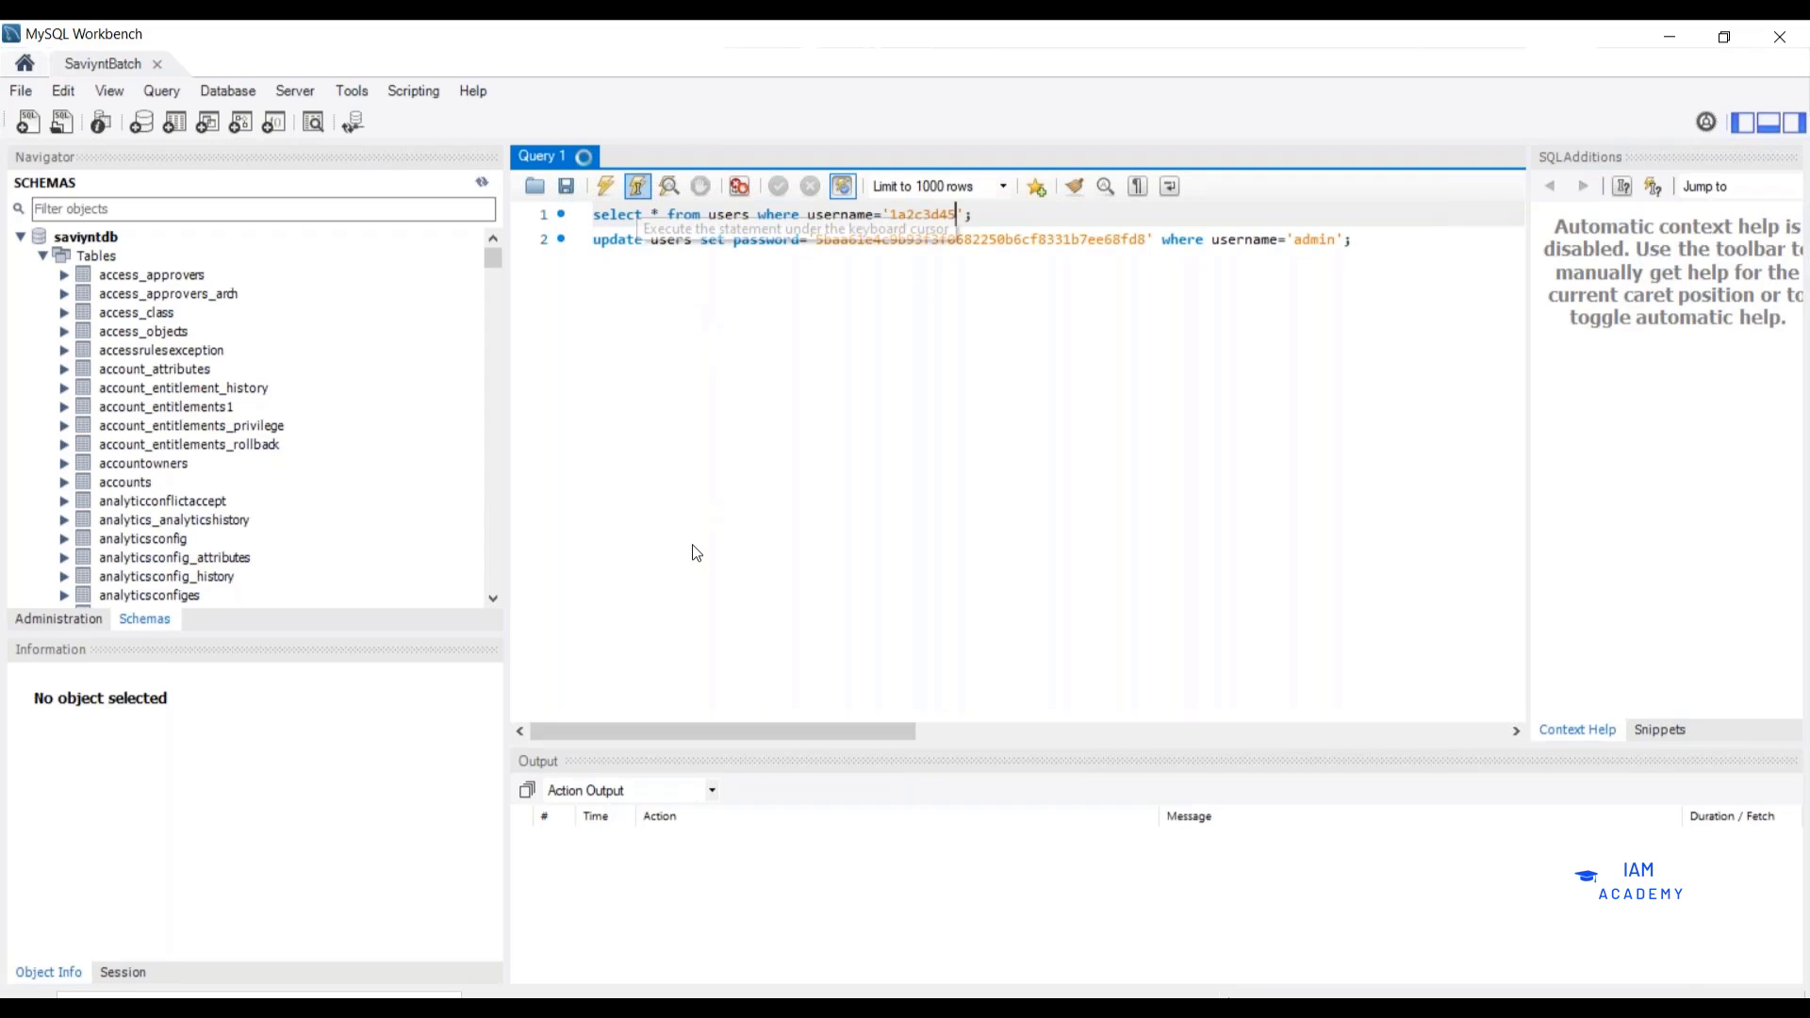